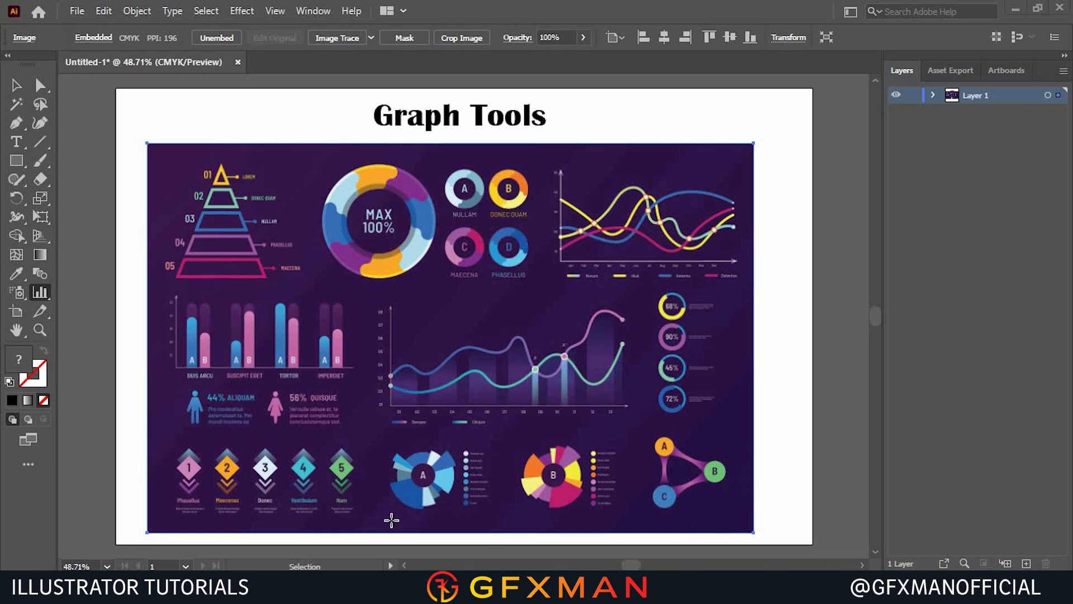
# - Delete the infographic image beneath the title
pyautogui.click(16, 85)
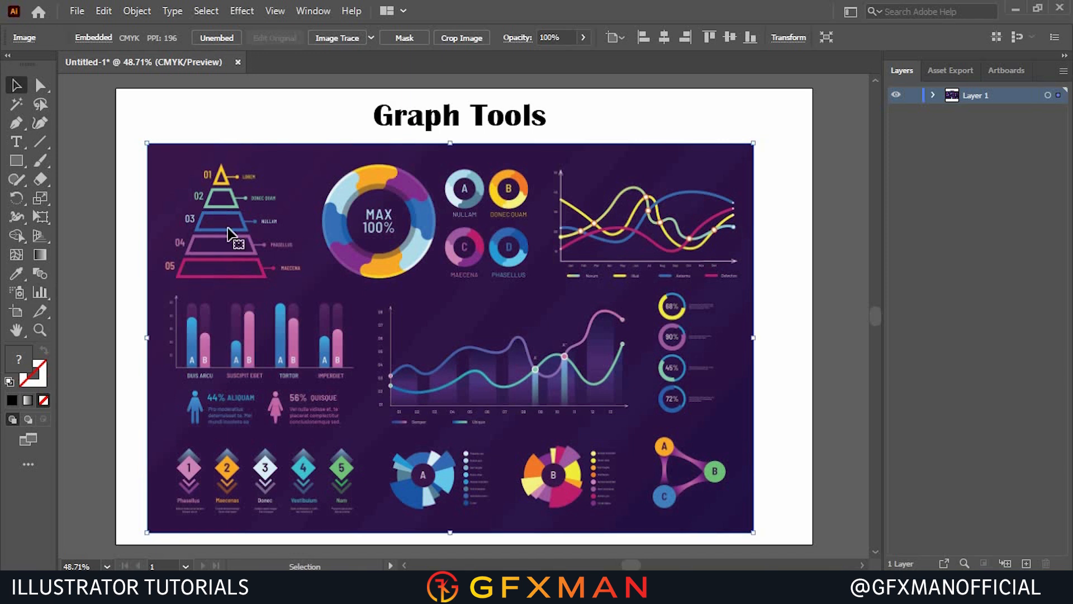
pyautogui.press('Delete')
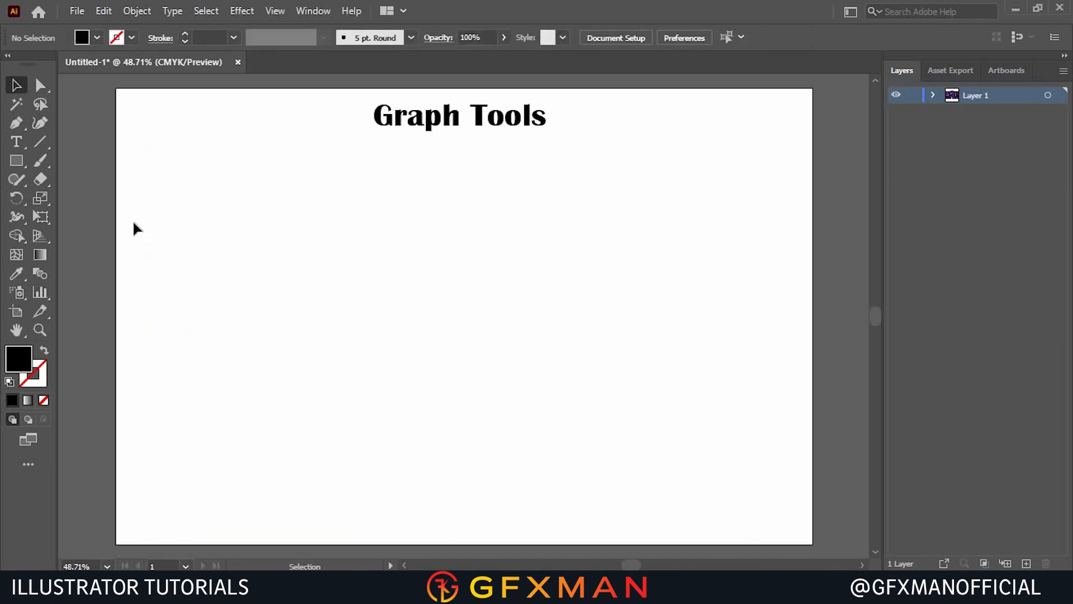
# - Draw a column graph across the empty area beneath the title using the Column Graph tool
pyautogui.click(42, 295)
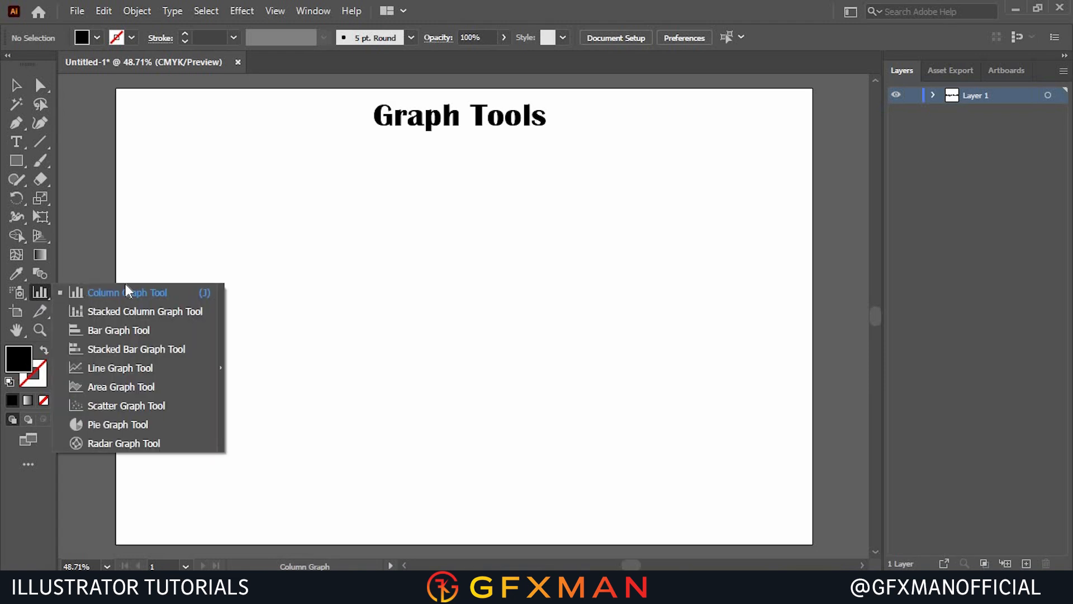
pyautogui.click(180, 293)
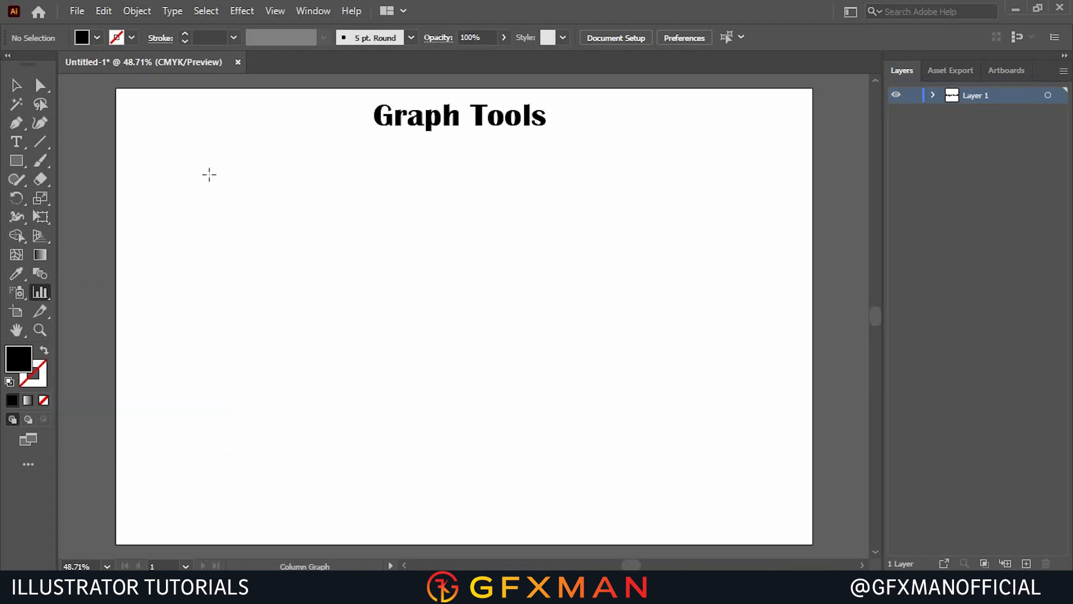
pyautogui.moveTo(205, 164); pyautogui.dragTo(621, 501)
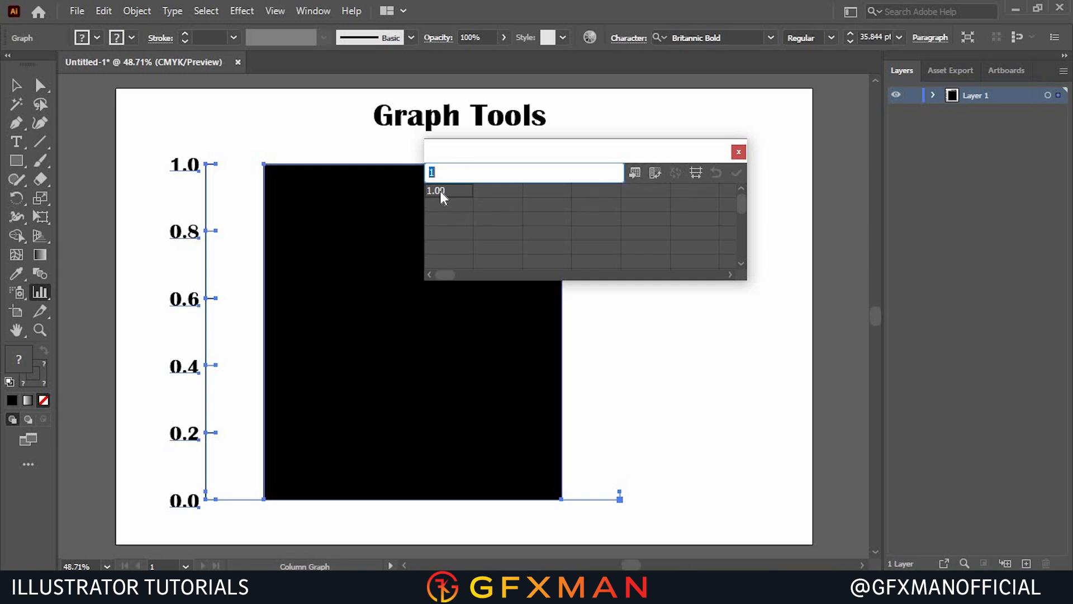
# - Enter 2, 3 and 4 under the first value in the graph's first data column
pyautogui.write('2')
pyautogui.click(444, 217)
pyautogui.write('3')
pyautogui.click(441, 232)
pyautogui.write('4')
pyautogui.press('Return')
# - Fill the second data column with 10, 20, 30 and 40 and apply the data to the graph
pyautogui.click(490, 191)
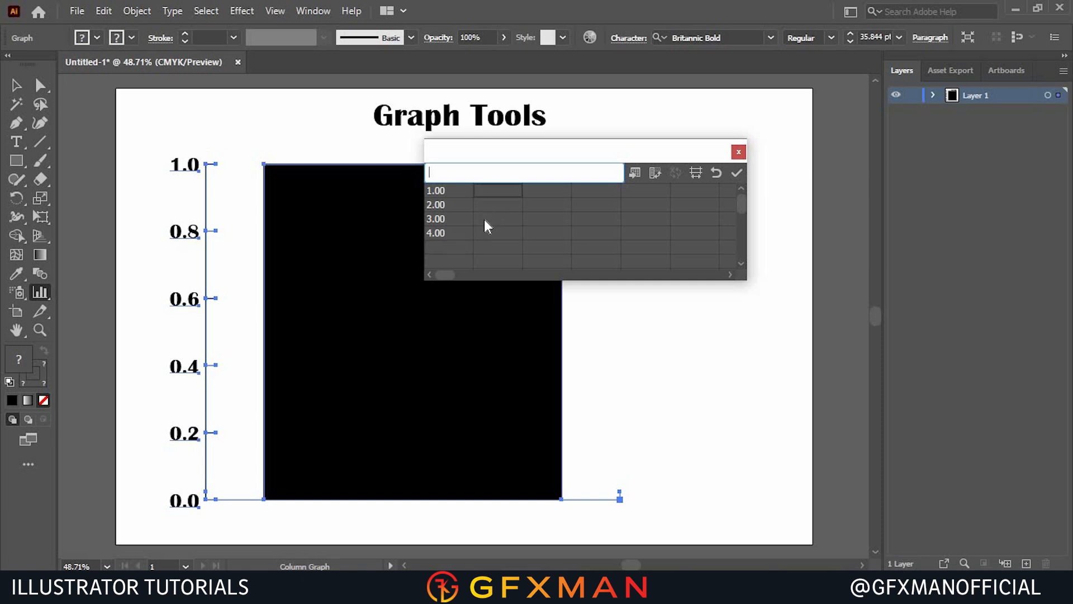
pyautogui.write('10')
pyautogui.press('Return')
pyautogui.write('20')
pyautogui.press('Return')
pyautogui.write('3')
pyautogui.press('Return')
pyautogui.click(494, 215)
pyautogui.write('30')
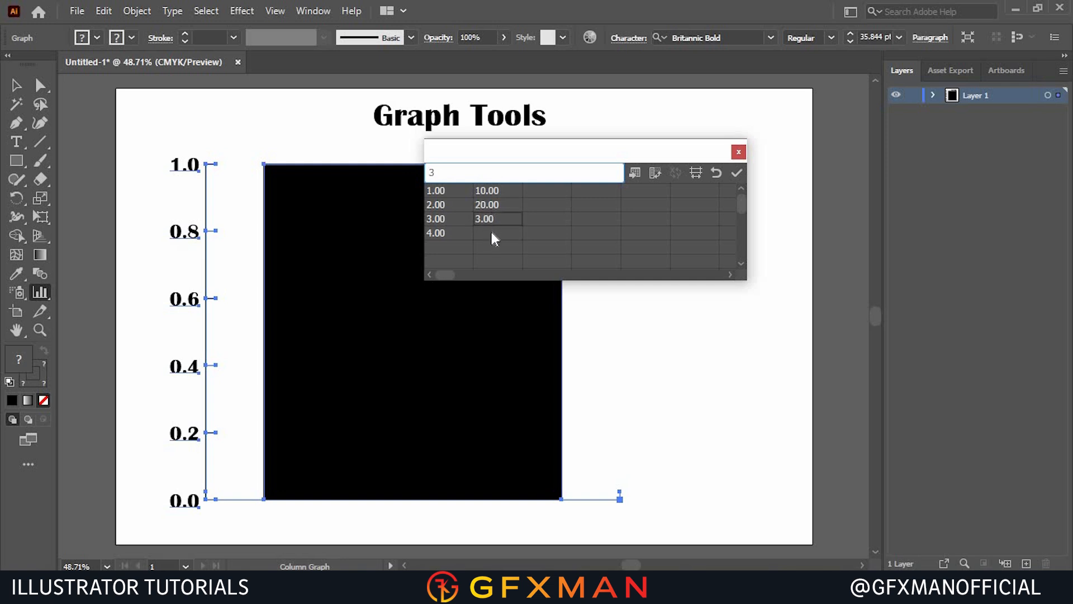
pyautogui.press('Return')
pyautogui.write('40')
pyautogui.click(496, 238)
pyautogui.moveTo(508, 282); pyautogui.dragTo(442, 281)
pyautogui.click(739, 174)
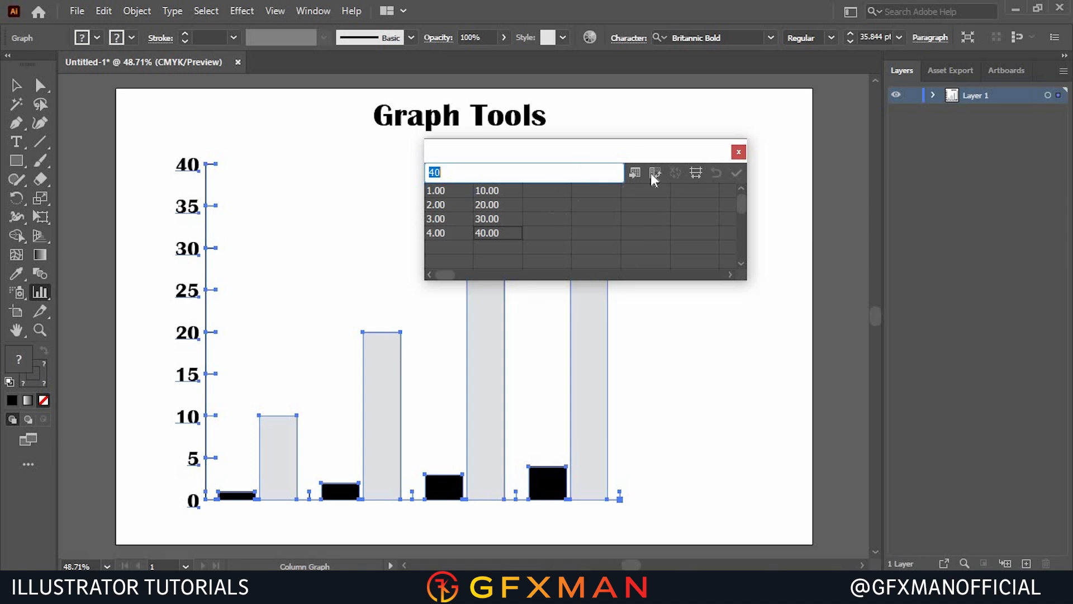
# - Close the graph data window and undo both the data entry and the drawn column graph
pyautogui.click(738, 151)
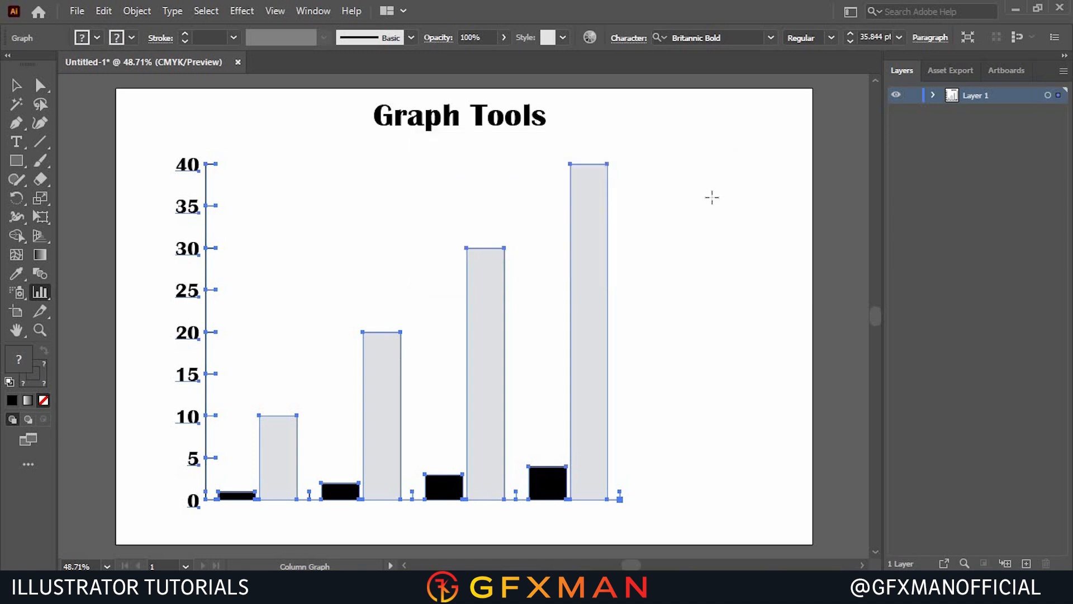
pyautogui.hotkey('ctrl', 'z')
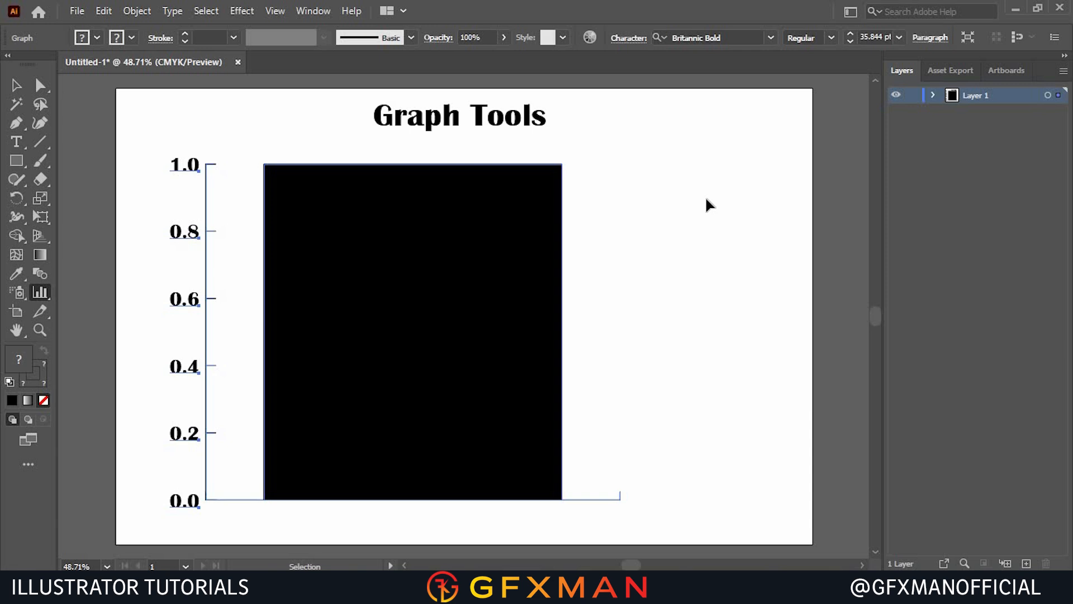
pyautogui.hotkey('ctrl', 'z')
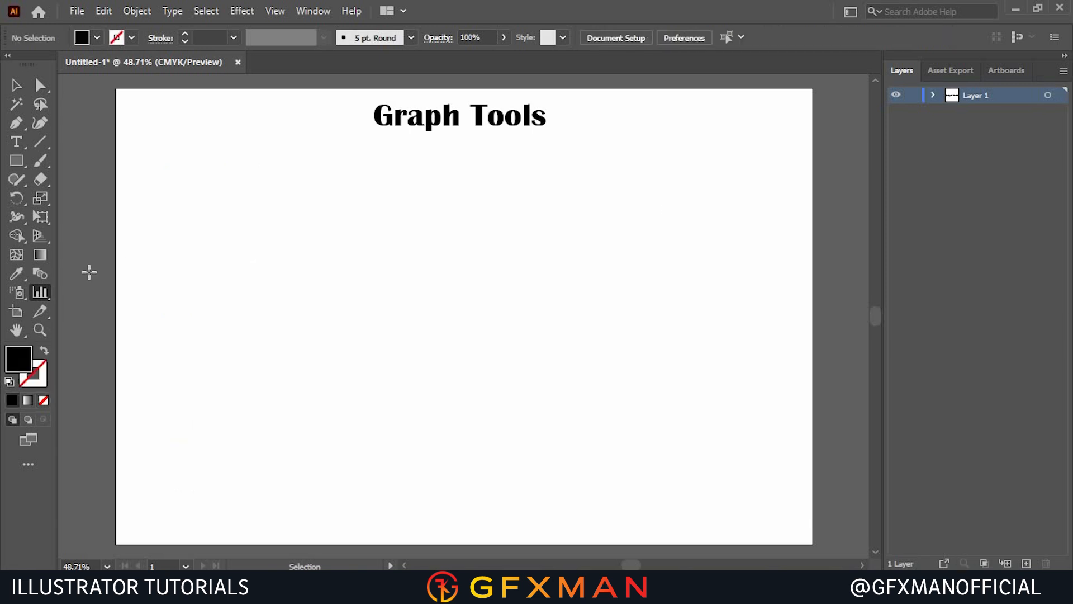
# - Draw a new column graph beneath the title and import its data from the file in the Music folder's Data subfolder
pyautogui.moveTo(218, 172); pyautogui.dragTo(699, 447)
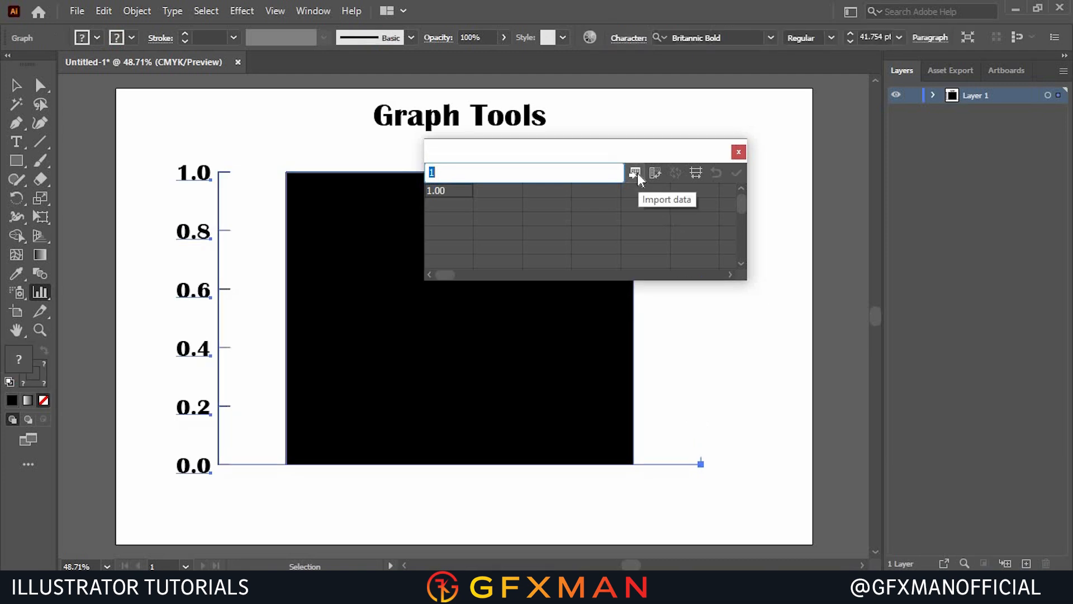
pyautogui.click(637, 173)
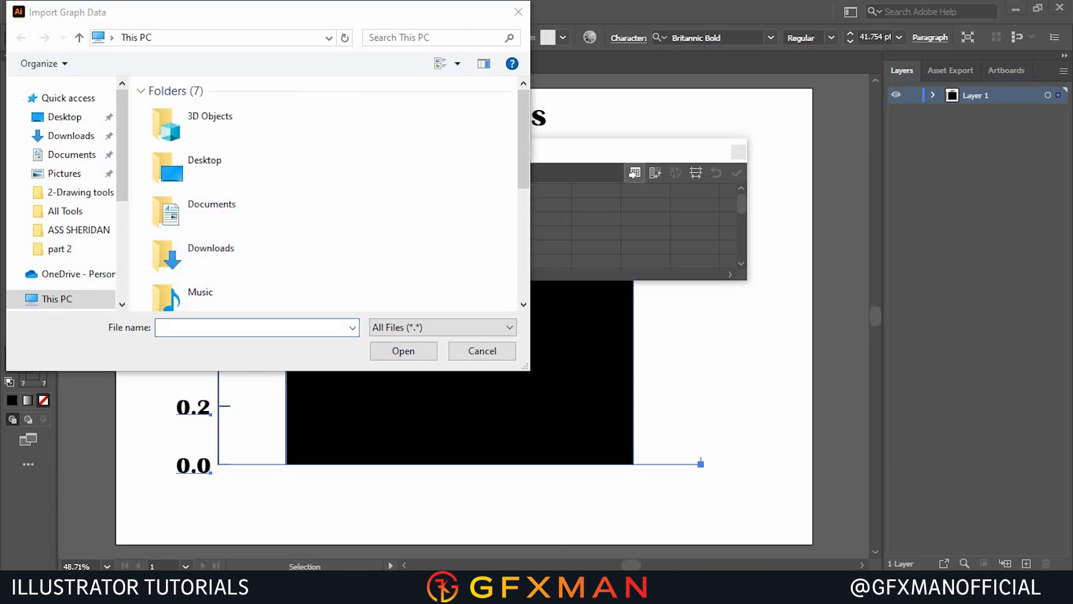
pyautogui.hotkey('alt', 'Tab')
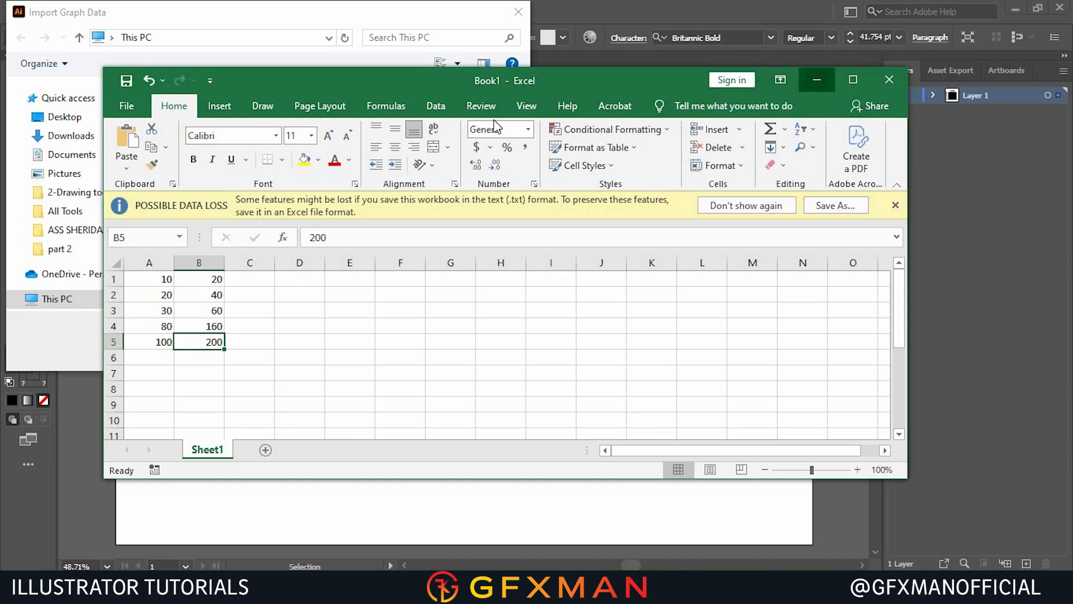
pyautogui.click(819, 79)
pyautogui.scroll(-3, 74, 274)
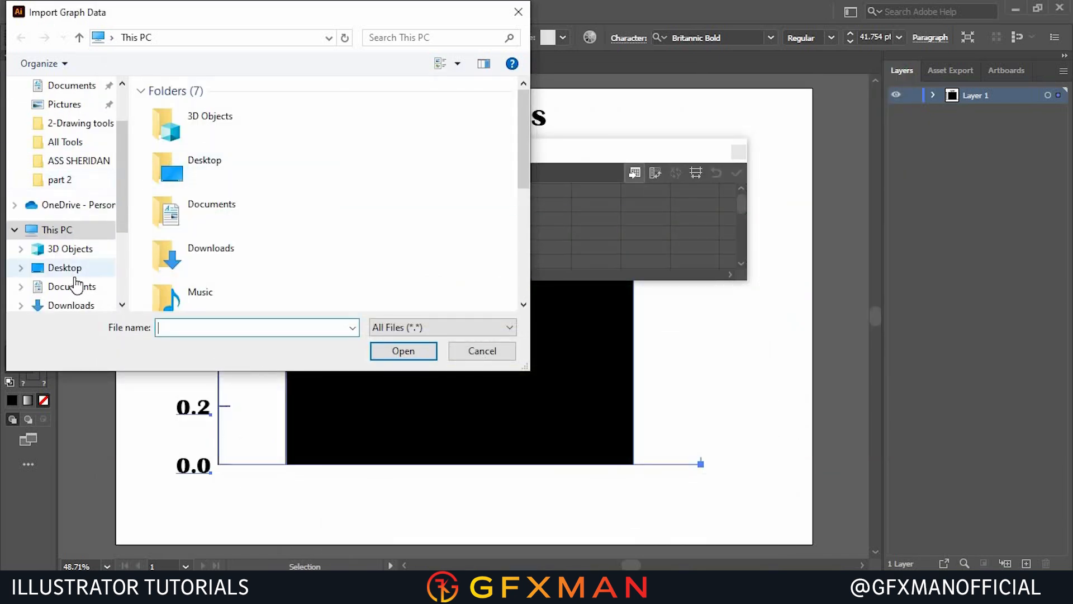
pyautogui.click(62, 286)
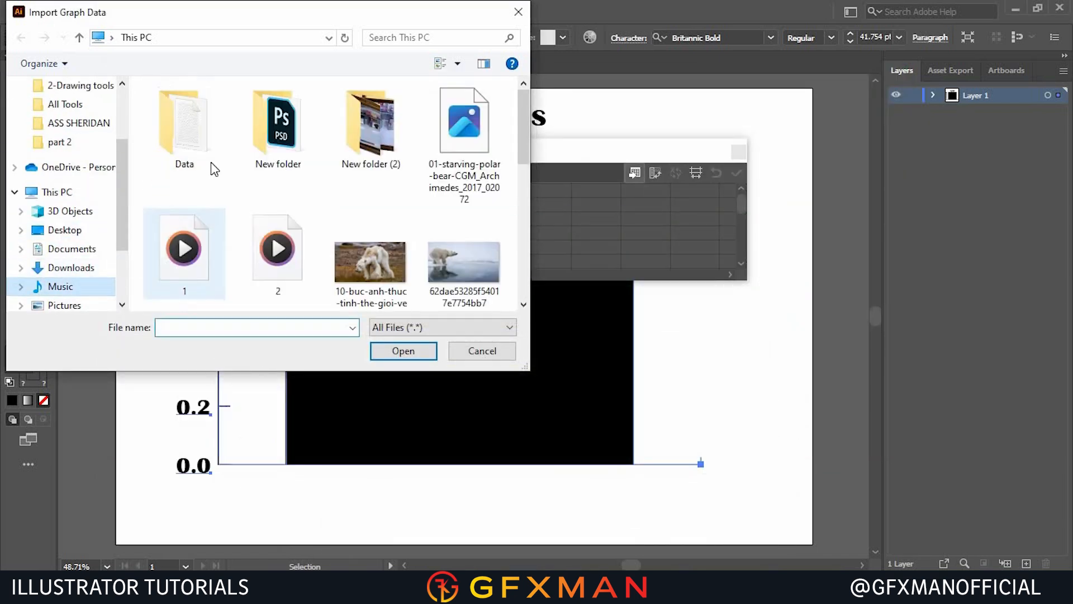
pyautogui.doubleClick(210, 132)
pyautogui.doubleClick(182, 109)
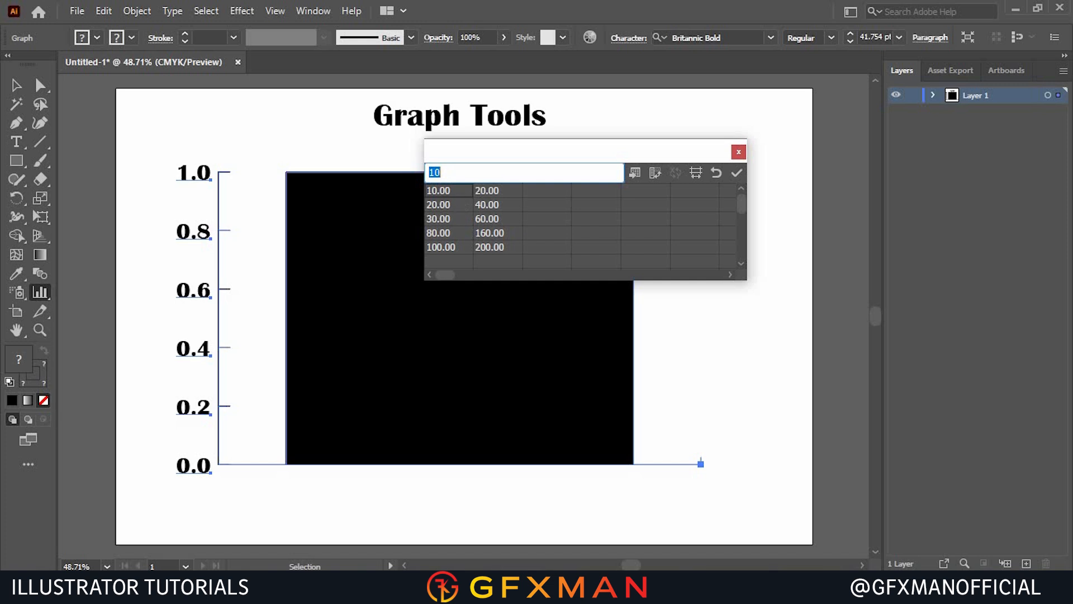
# - Transpose the rows and columns of the imported graph data, and transpose them back again
pyautogui.click(522, 548)
pyautogui.click(655, 176)
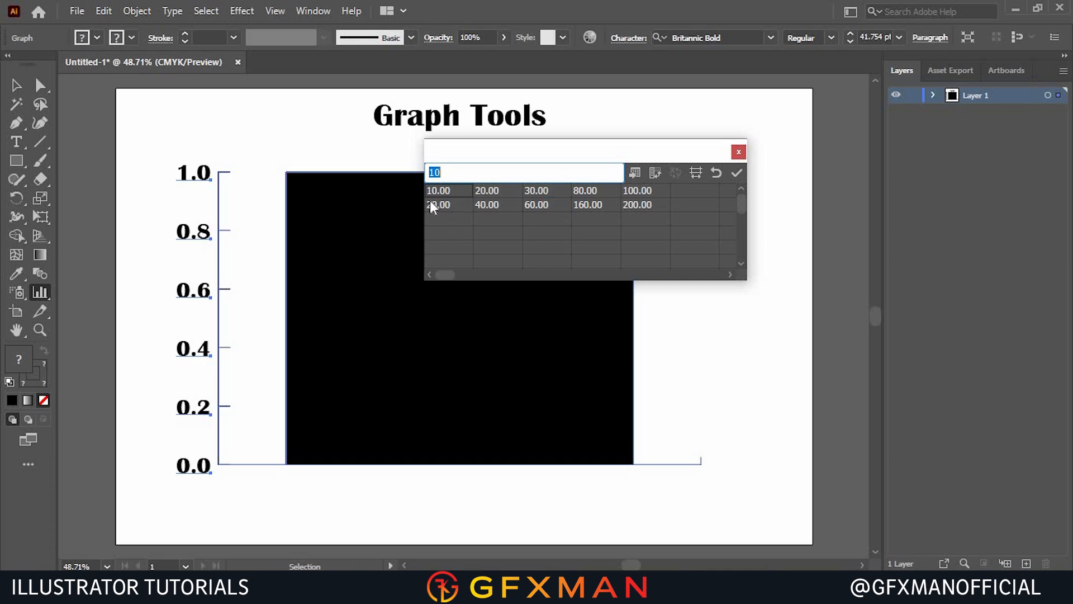
pyautogui.click(654, 174)
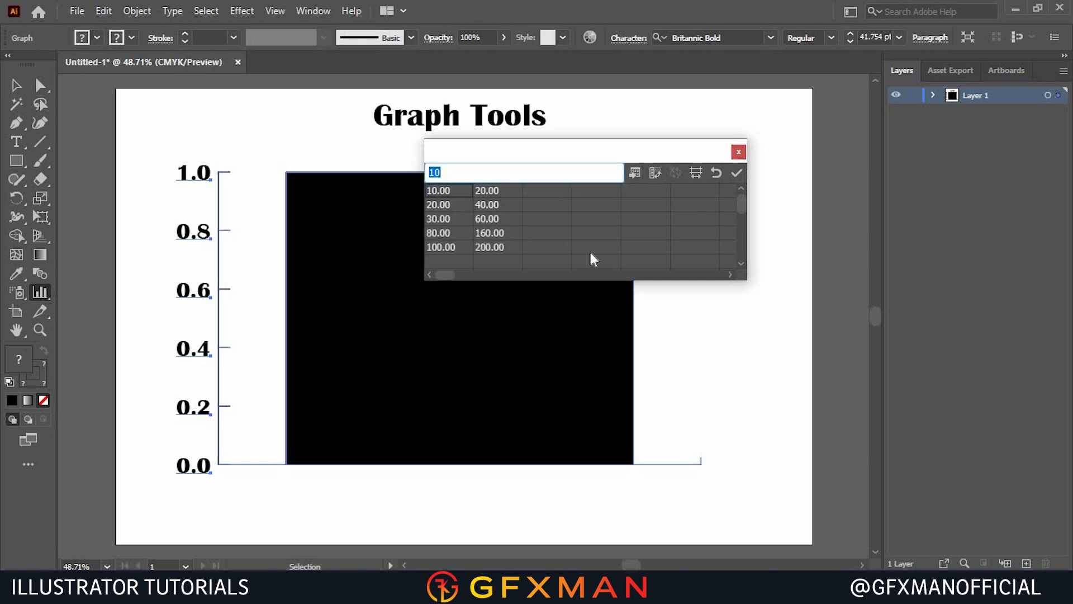
# - Accept a cell style of 2 decimals and 7-digit column width, apply the imported data to the graph and close its data window
pyautogui.click(698, 174)
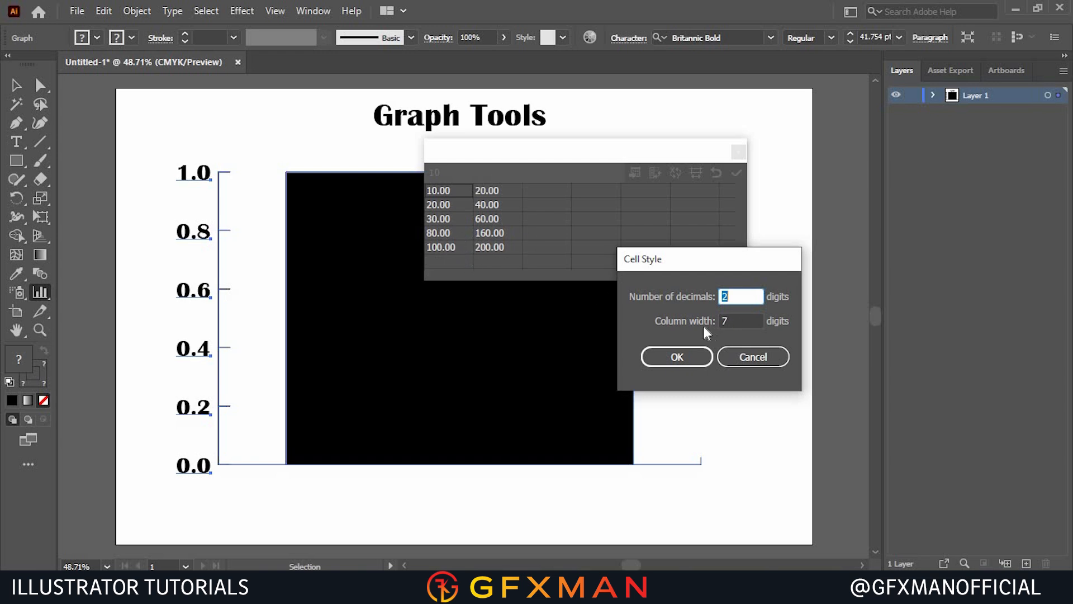
pyautogui.click(683, 358)
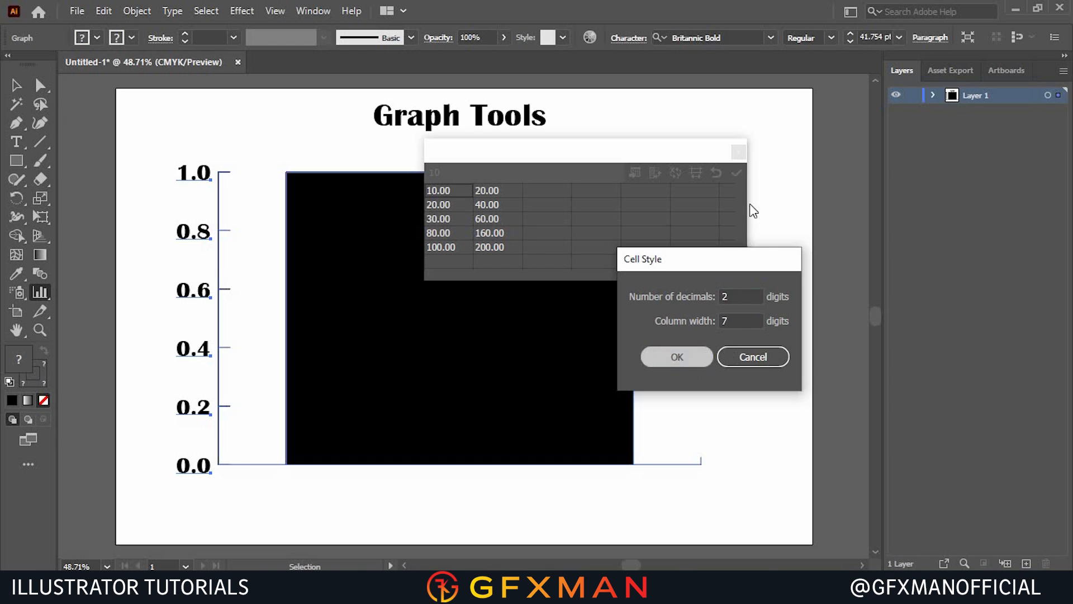
pyautogui.click(736, 175)
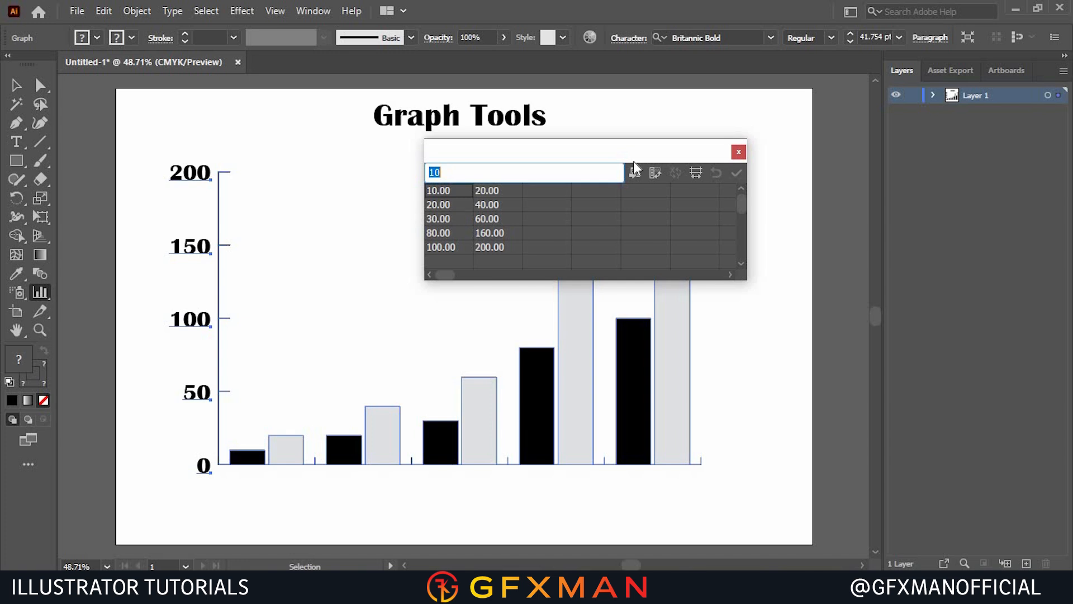
pyautogui.moveTo(635, 153); pyautogui.dragTo(643, 150)
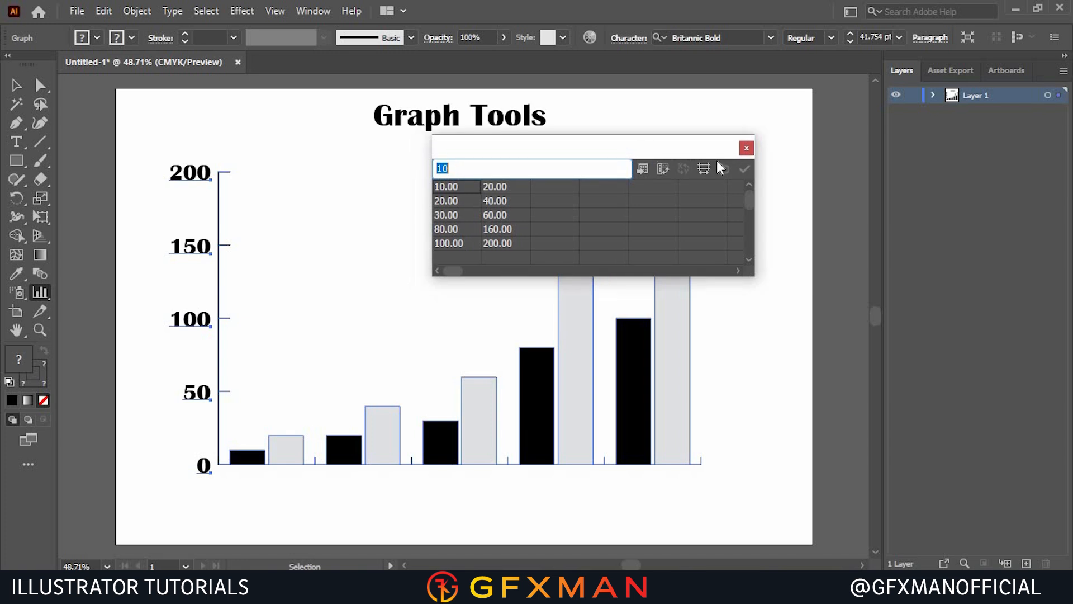
pyautogui.click(746, 149)
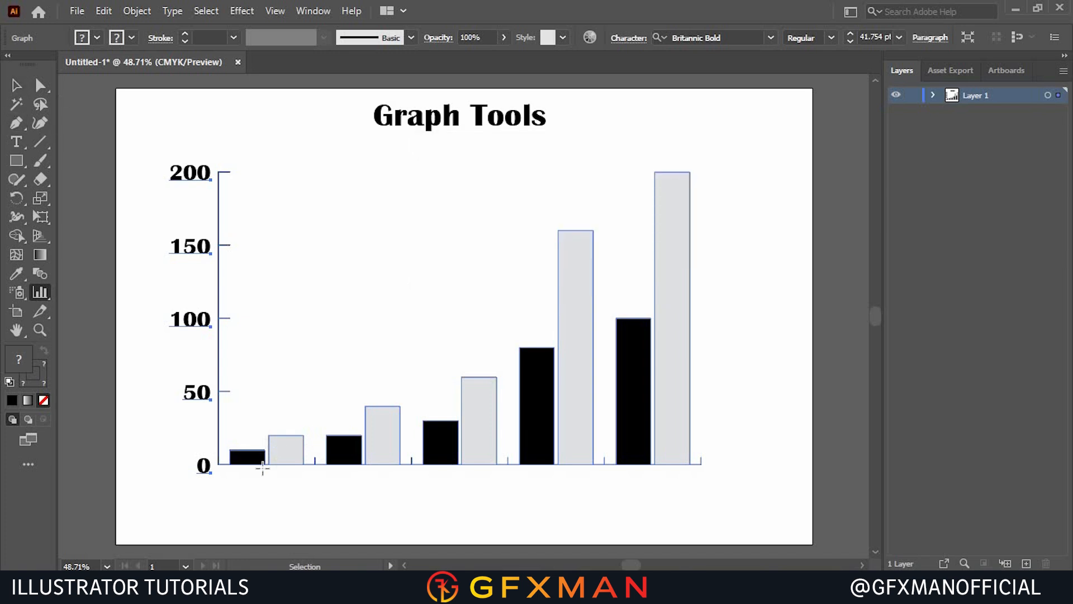
# - Select only the first black column of the graph with Direct Selection and fill it with red
pyautogui.click(40, 85)
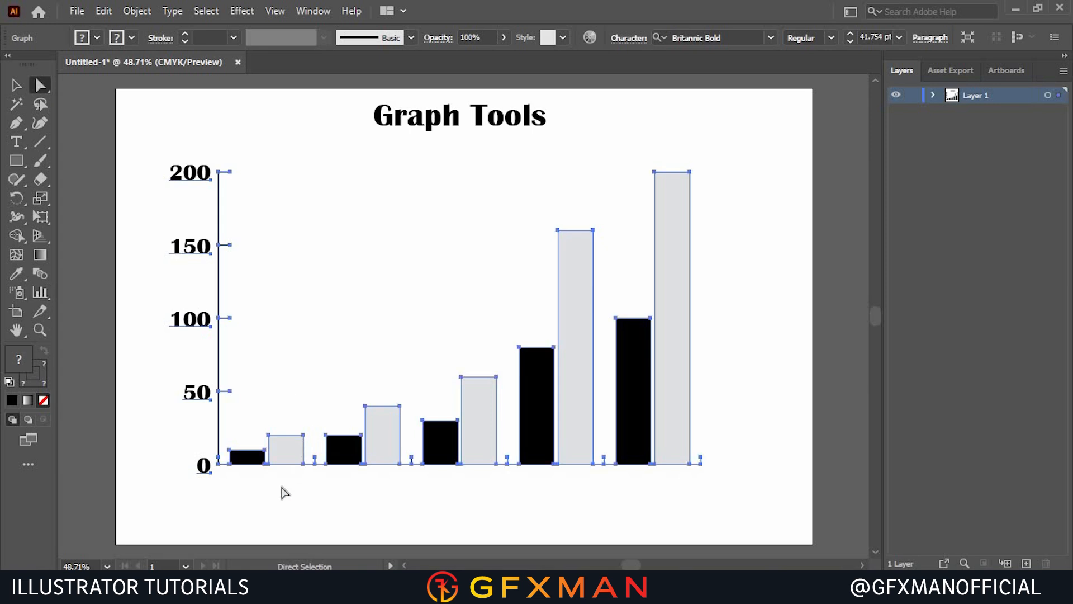
pyautogui.click(247, 460)
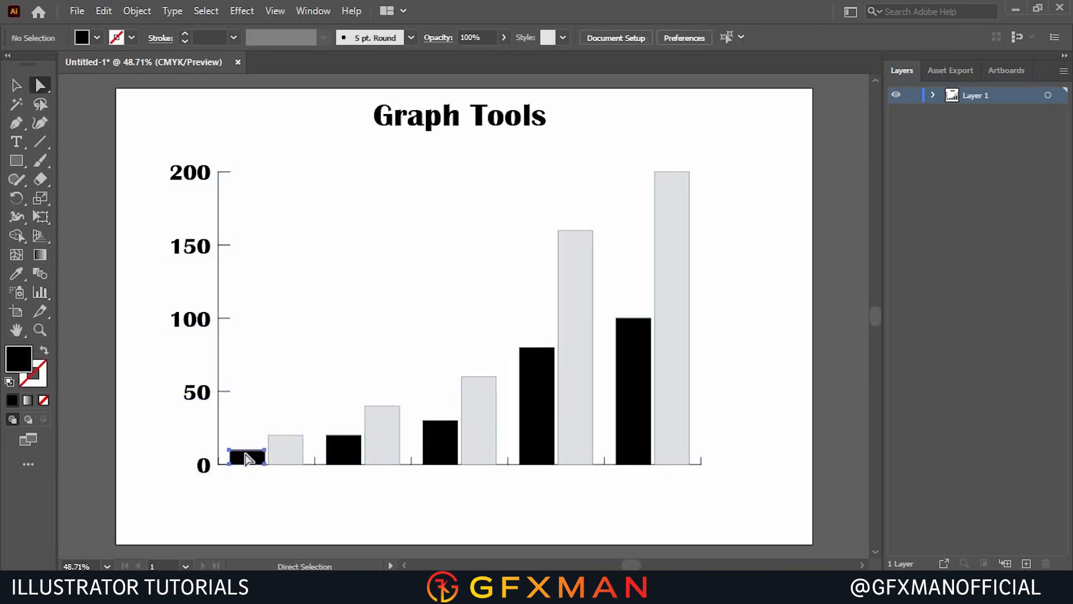
pyautogui.click(96, 37)
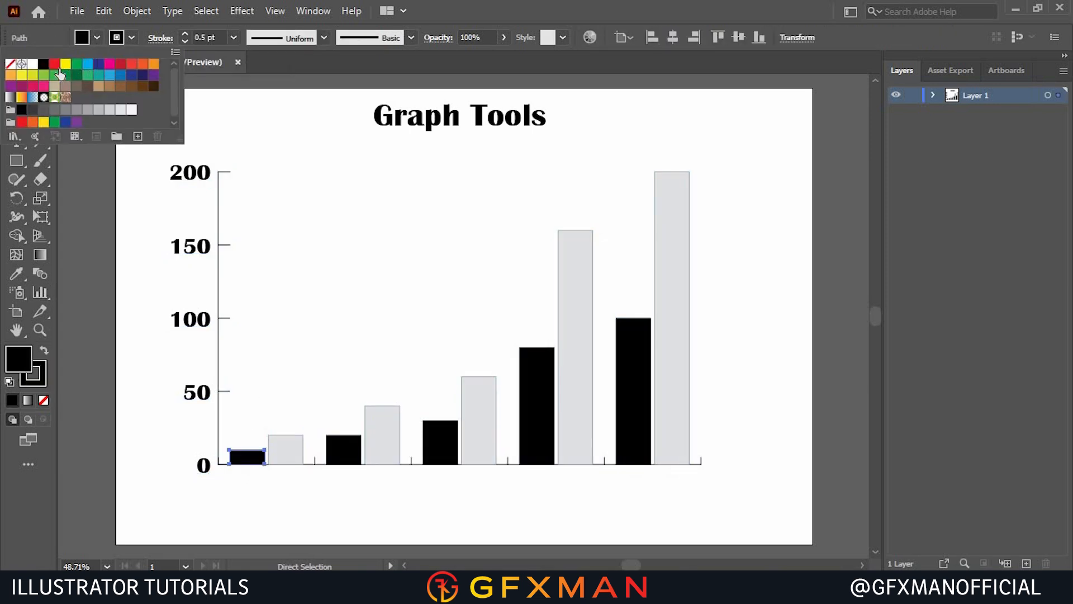
pyautogui.click(54, 64)
# - Select only the black column in the graph's second pair
pyautogui.click(330, 455)
pyautogui.click(338, 460)
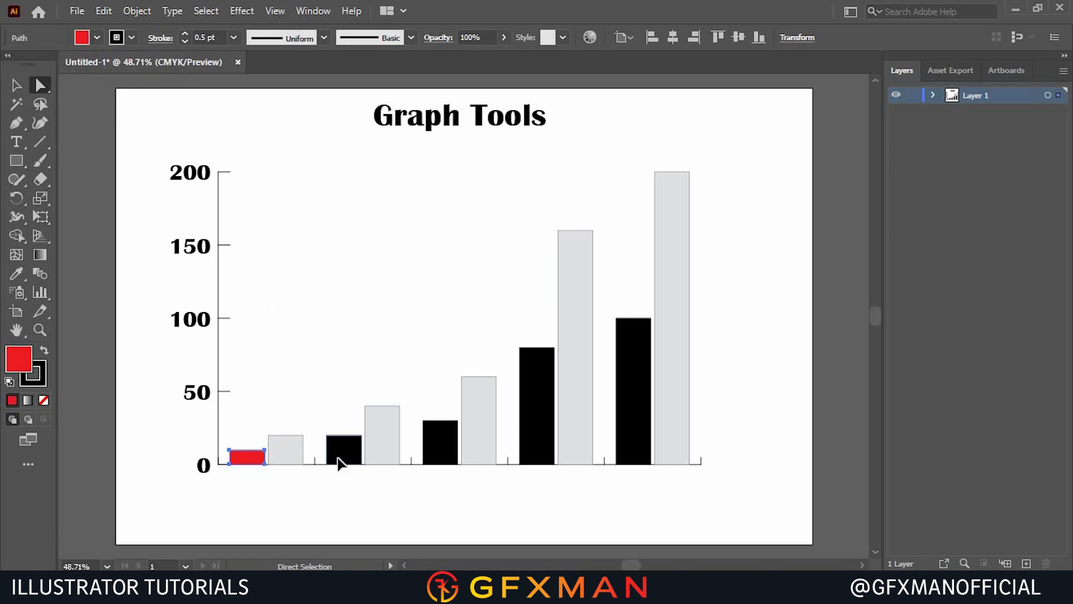
pyautogui.click(96, 37)
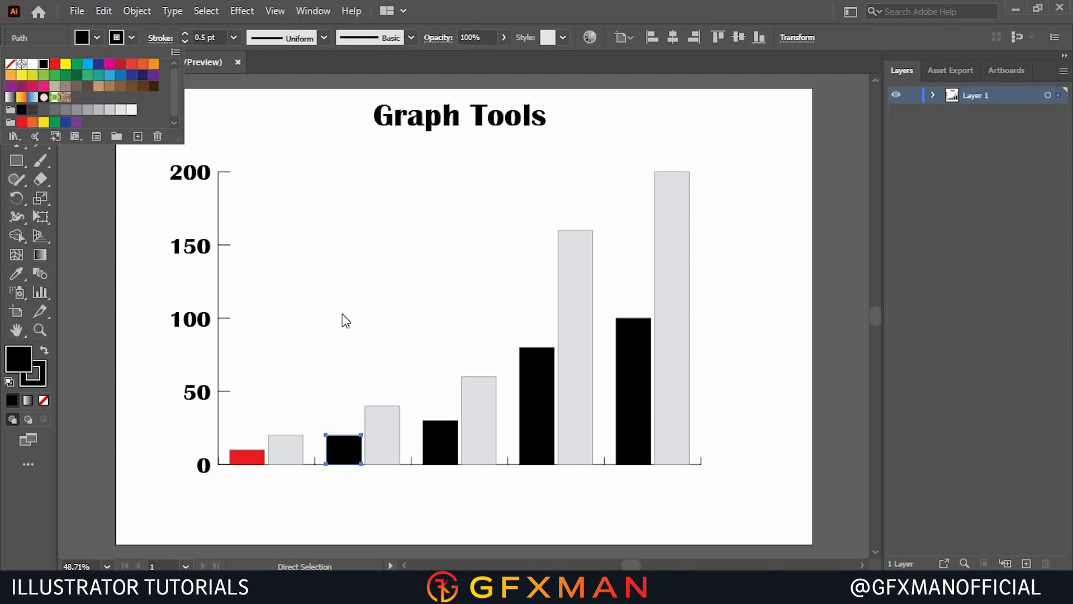
pyautogui.click(382, 457)
pyautogui.click(358, 490)
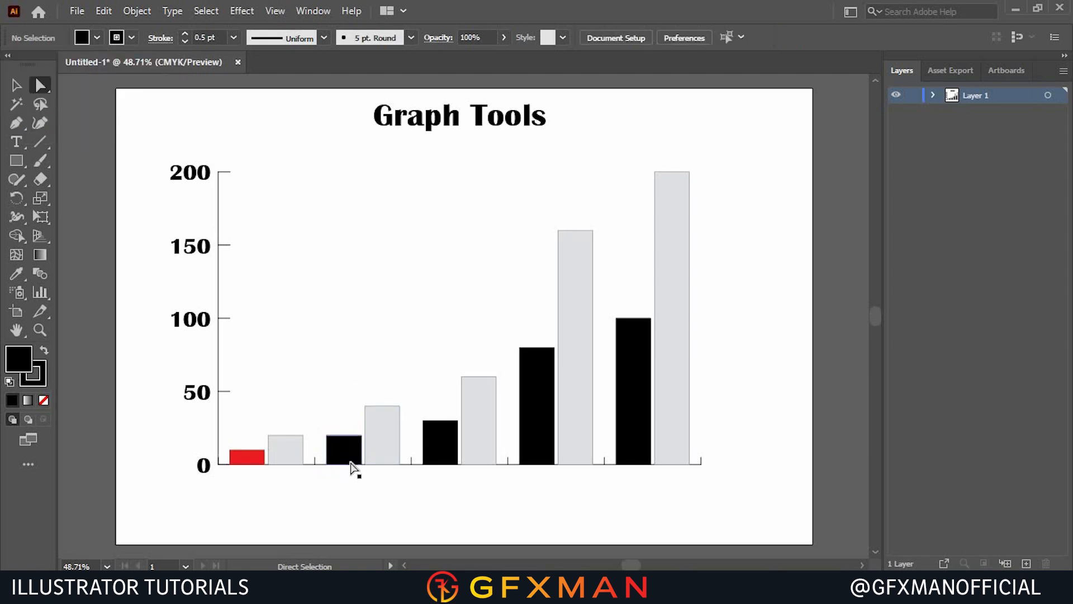
pyautogui.click(353, 461)
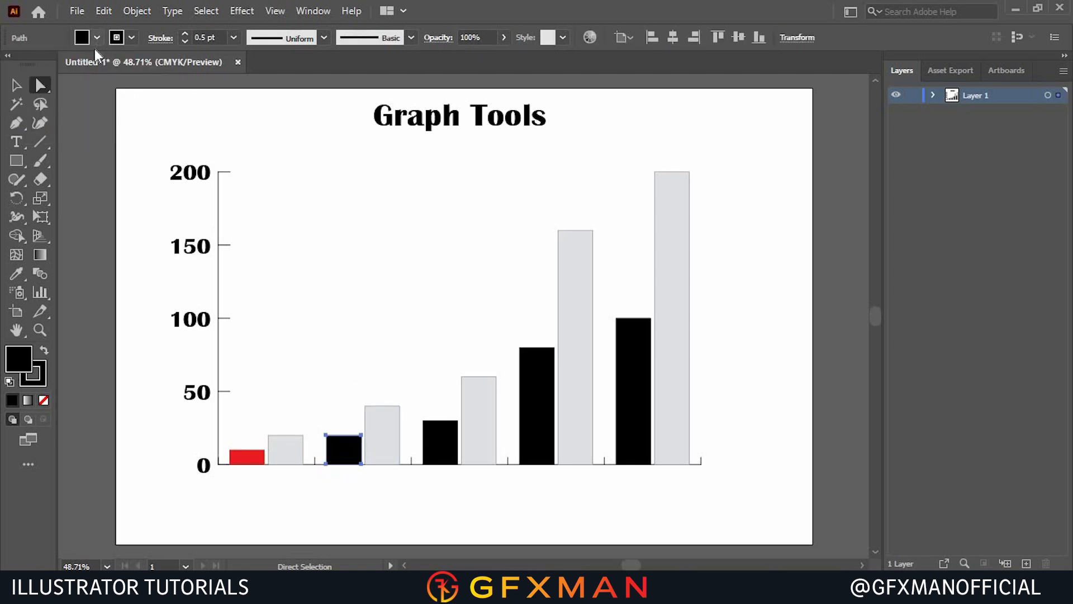
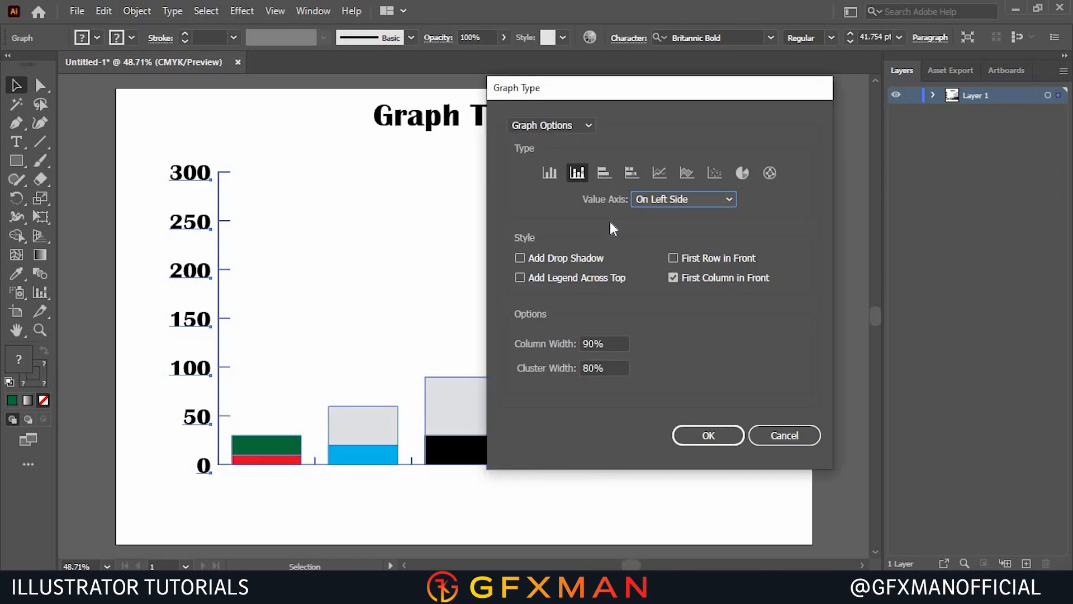
# - Change the graph type to a bar graph with the value axis on the bottom side
pyautogui.click(596, 171)
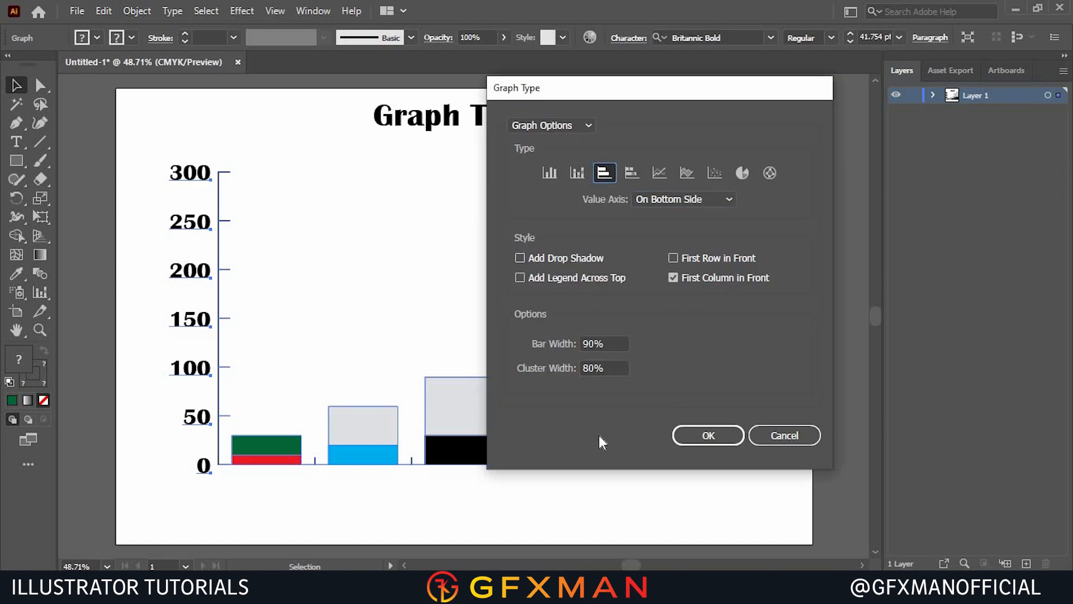
pyautogui.click(700, 437)
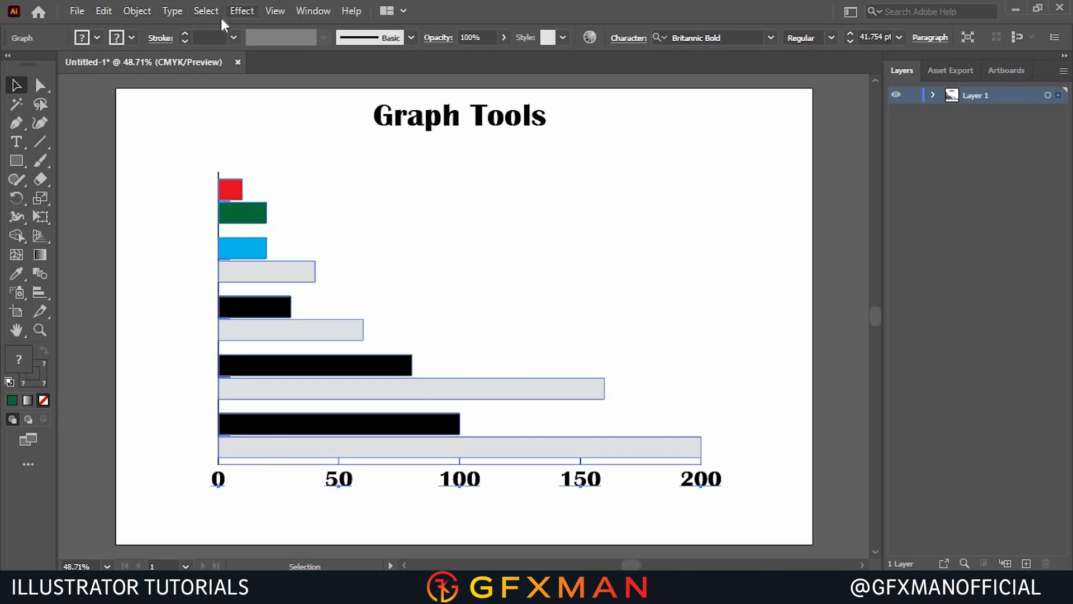
# - Change the graph type to a stacked bar graph with the value axis on the bottom side
pyautogui.click(147, 10)
pyautogui.moveTo(279, 568)
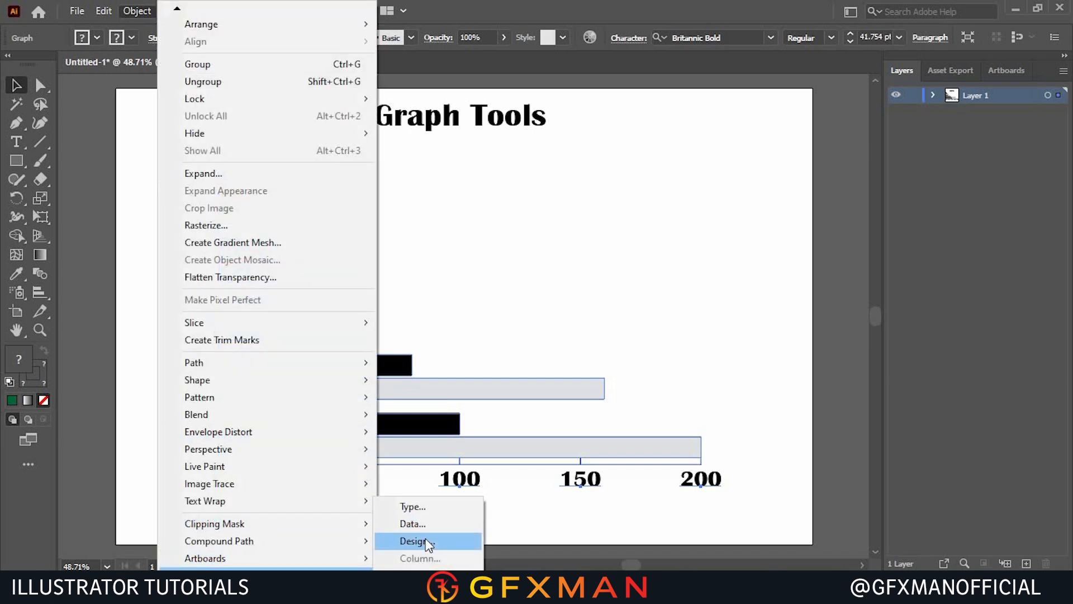
pyautogui.click(414, 506)
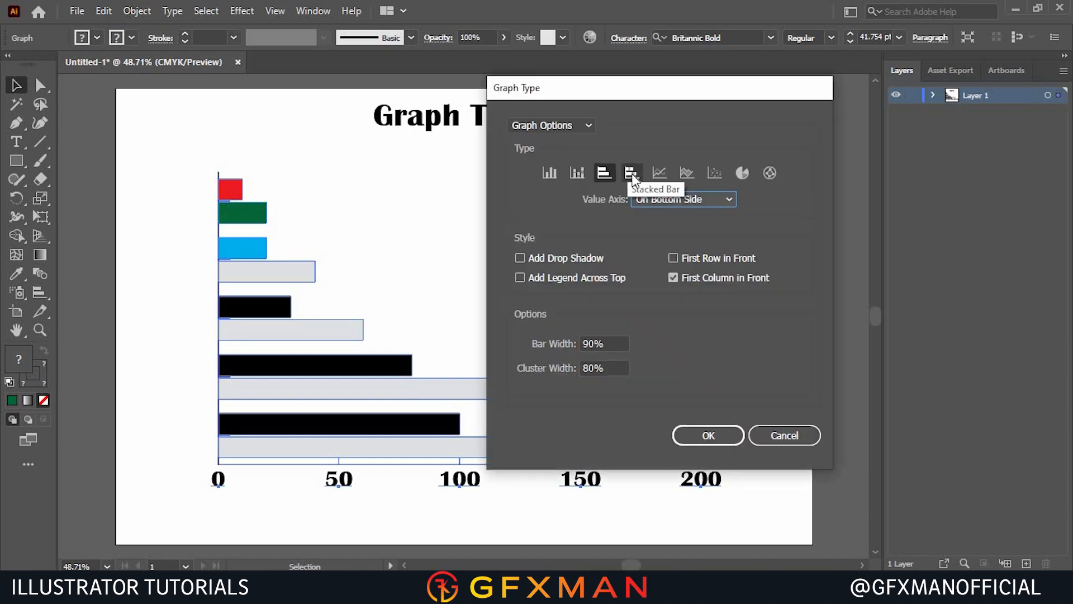
pyautogui.click(631, 174)
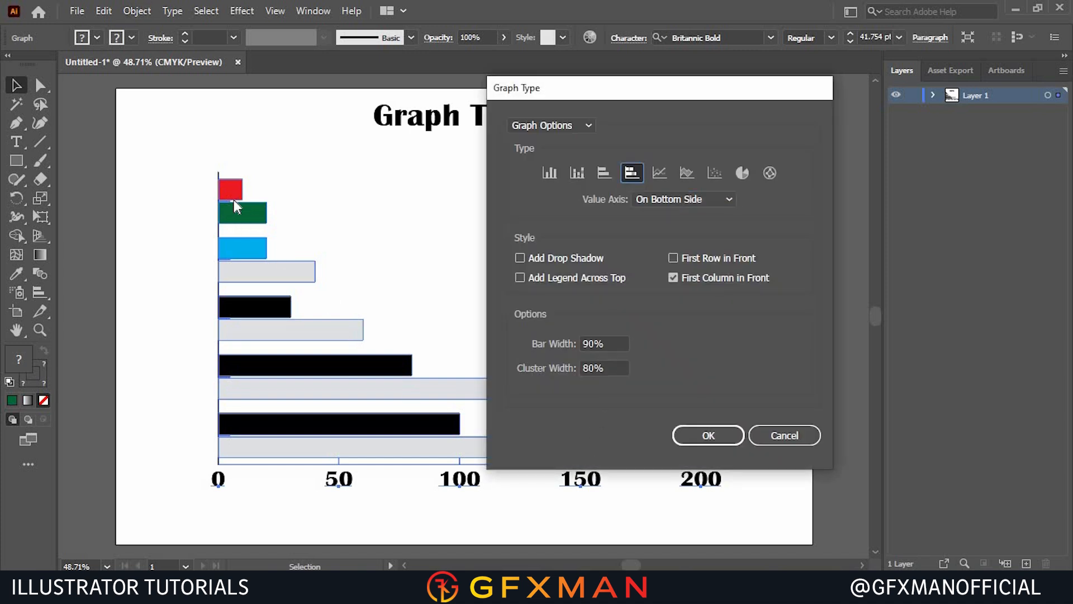
pyautogui.click(707, 435)
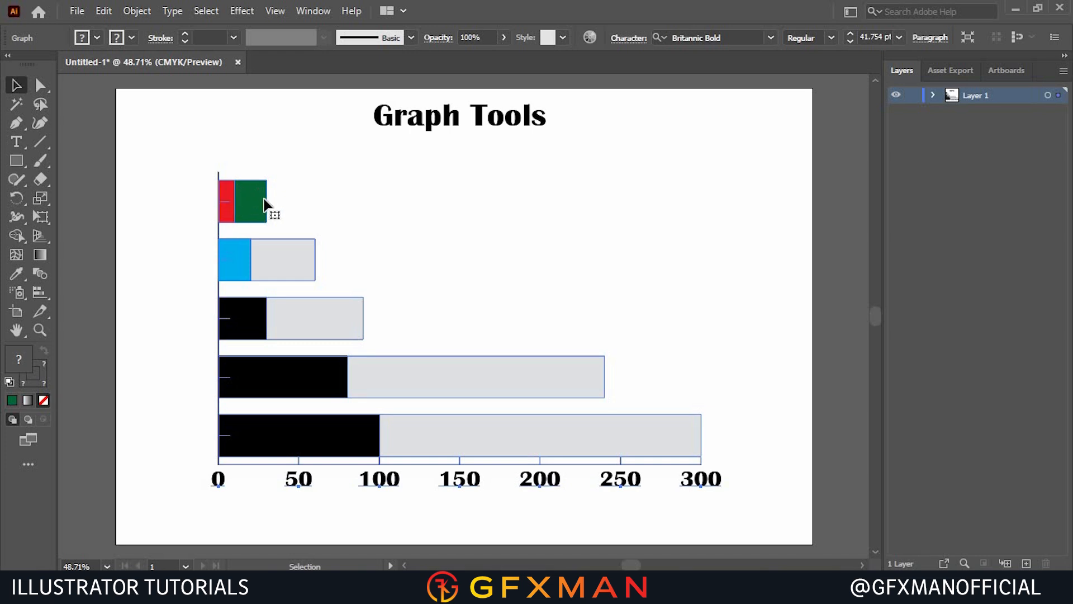
# - Change the stacked bar graph to a line graph, leaving First Column in Front enabled
pyautogui.click(138, 12)
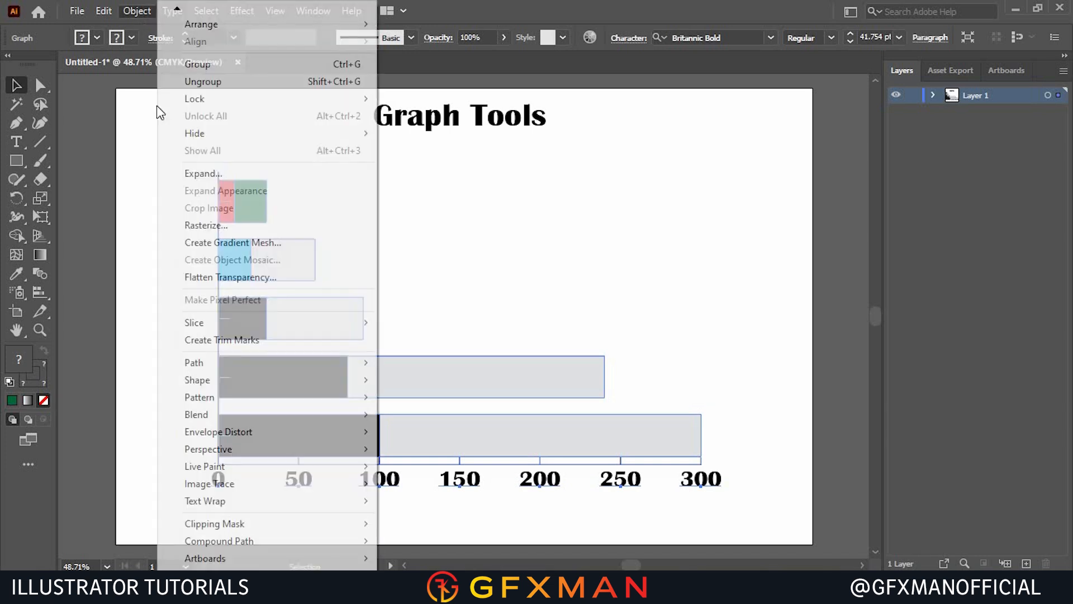
pyautogui.moveTo(224, 568)
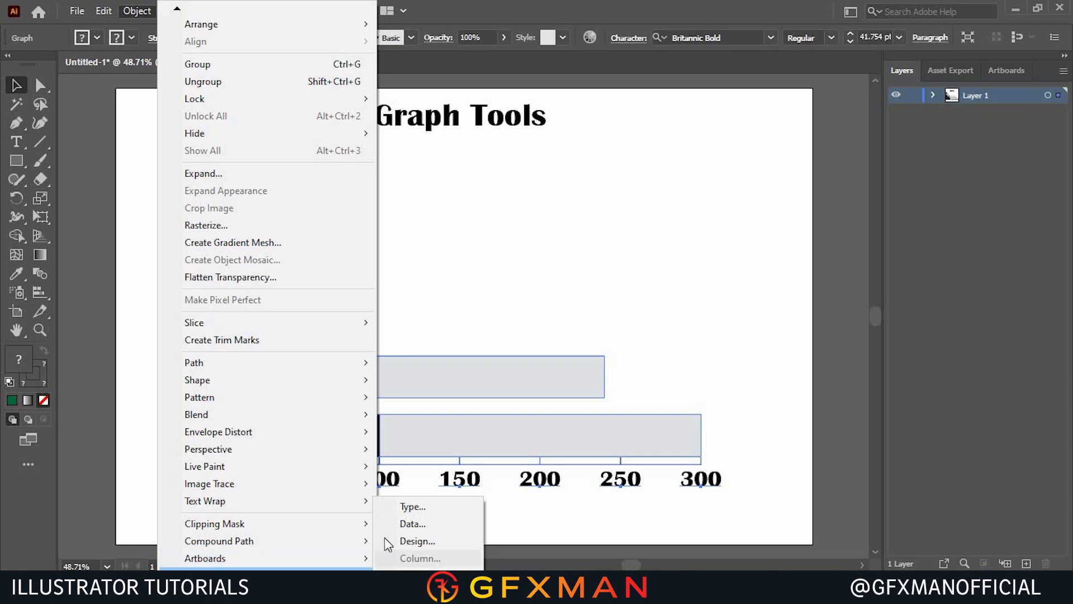
pyautogui.click(428, 507)
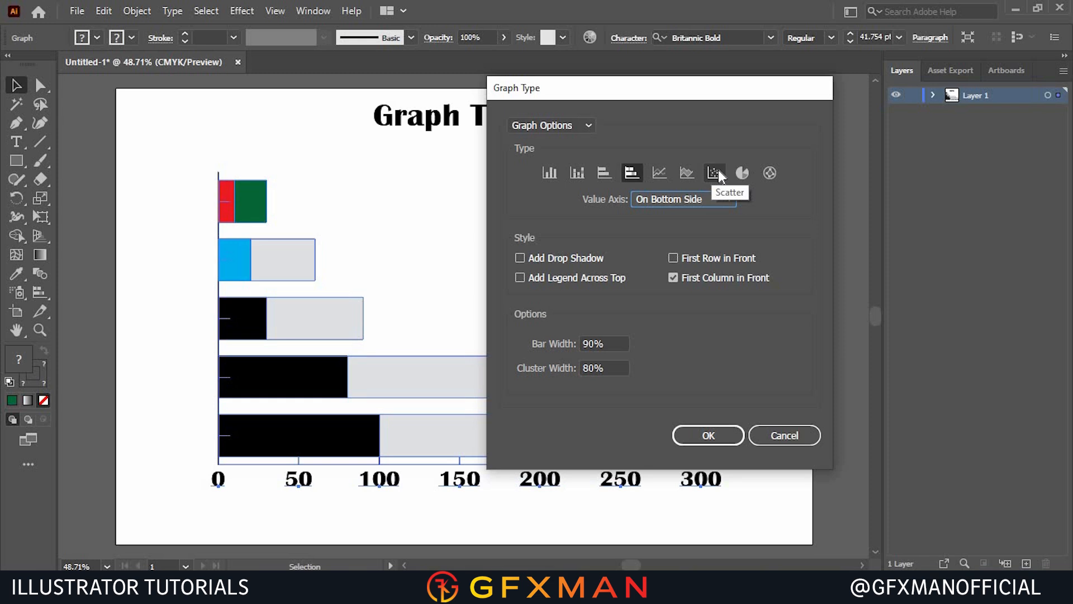
pyautogui.click(659, 173)
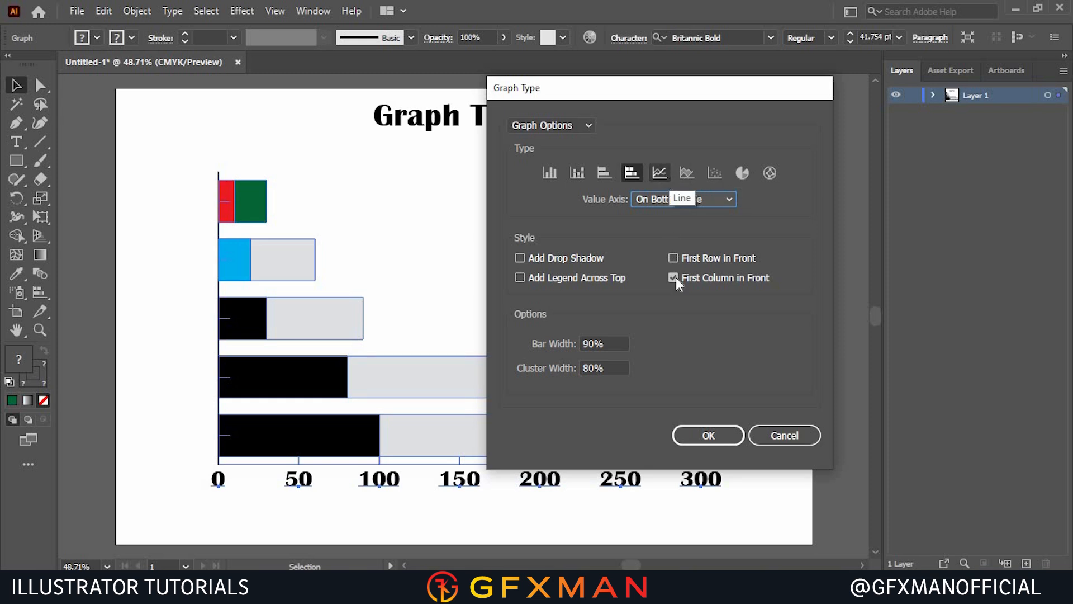
pyautogui.click(704, 434)
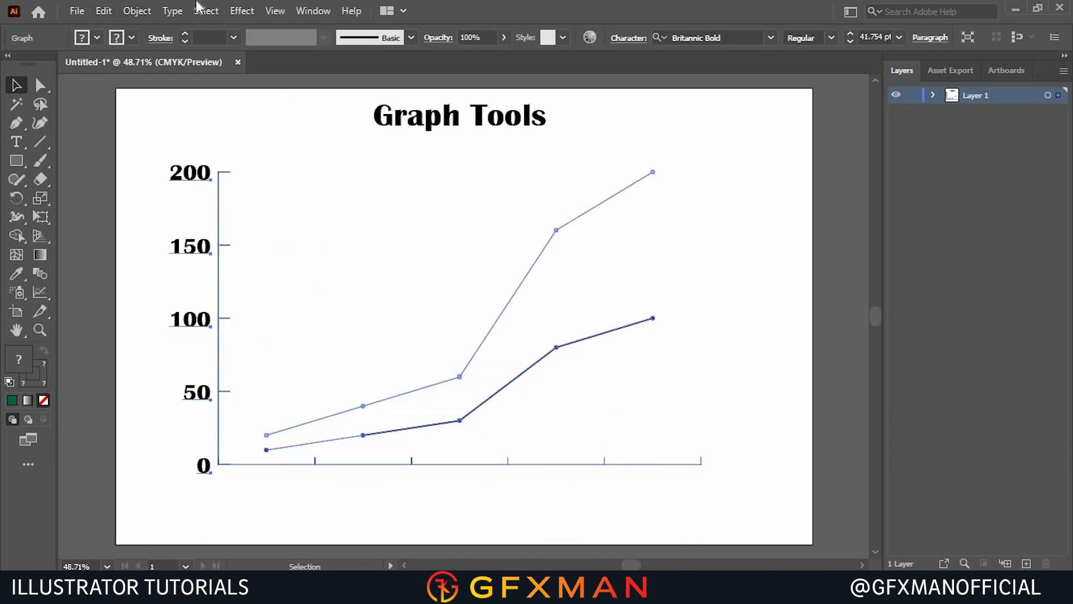
# - Change the line graph to a radar graph with marked and connected data points
pyautogui.click(137, 10)
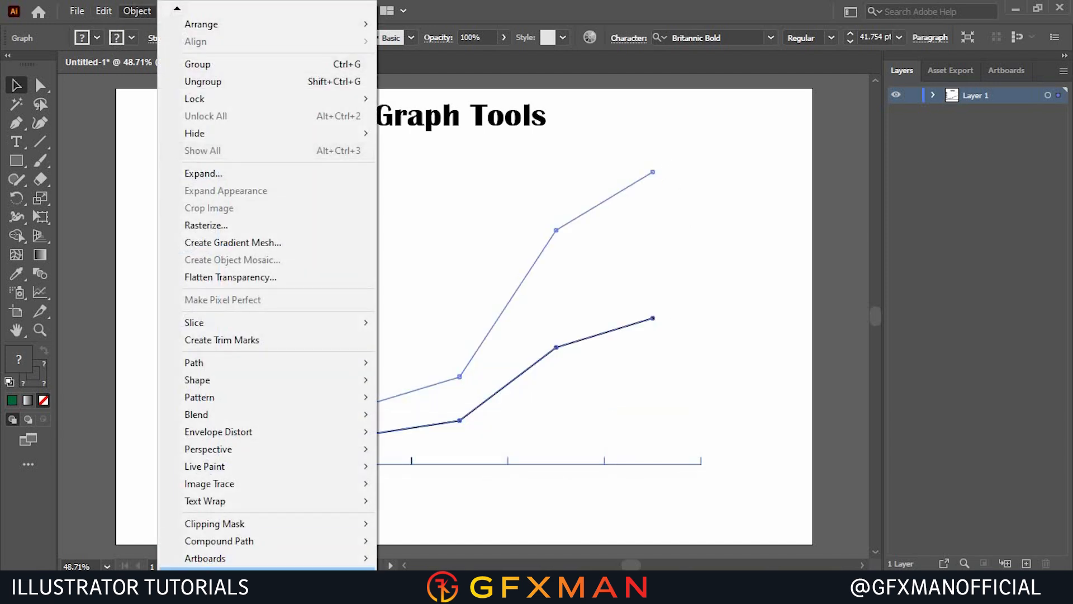
pyautogui.moveTo(335, 568)
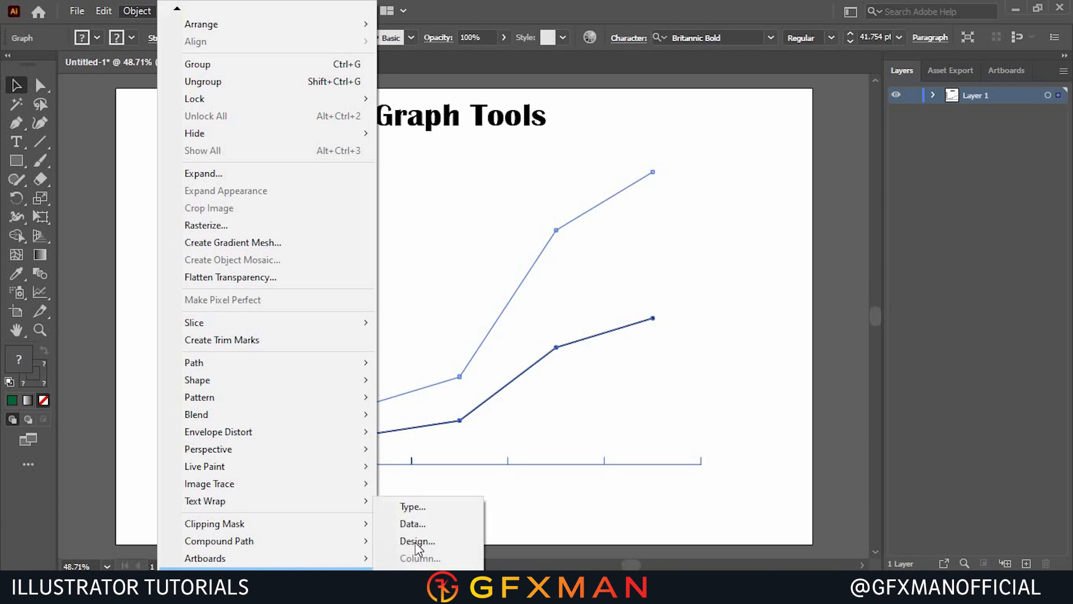
pyautogui.click(420, 506)
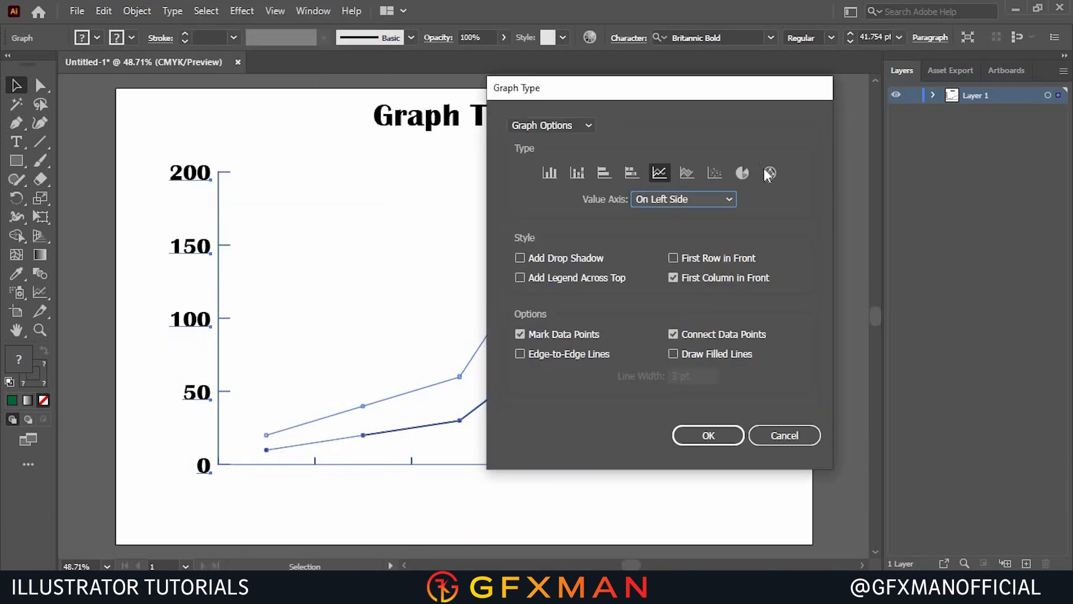
pyautogui.click(769, 173)
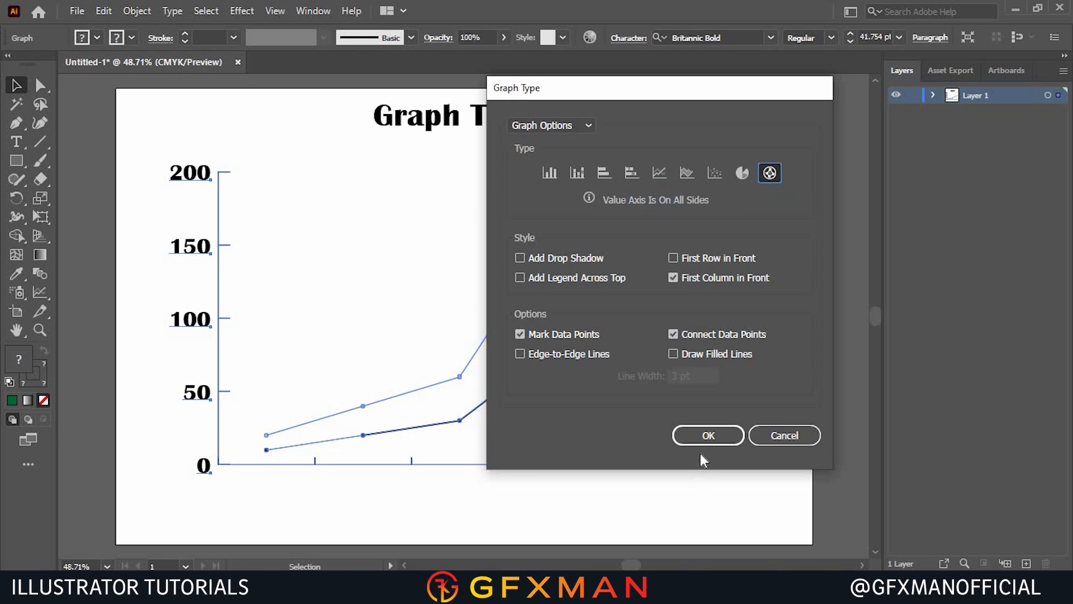
pyautogui.click(707, 437)
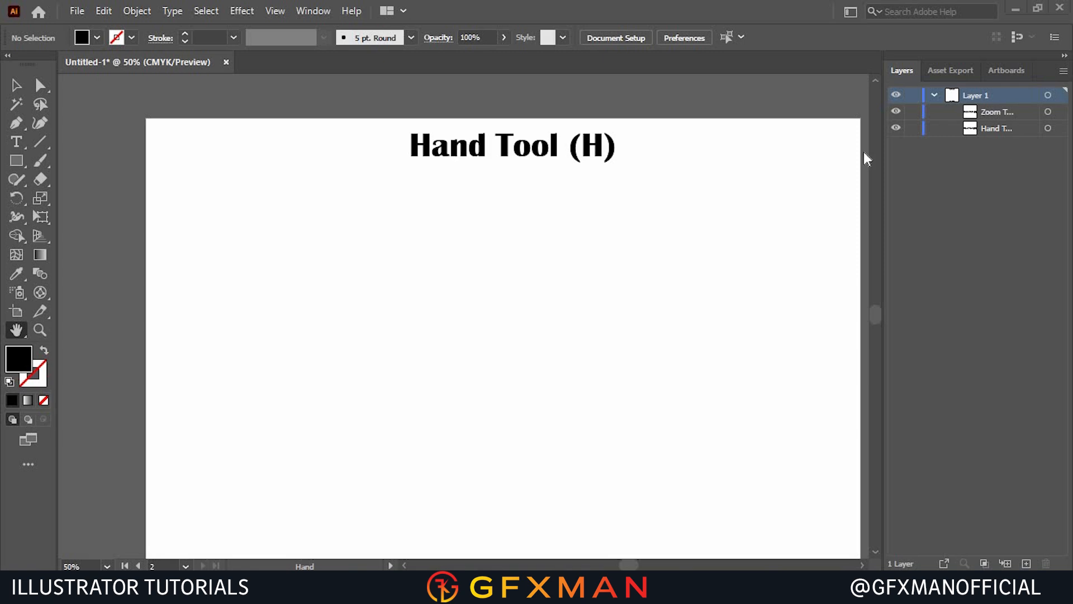
# - Zoom in to 300% on the "Hand Tool (H)" title and pan back and forth across it using the temporary Hand tool from Selection
pyautogui.scroll(2, 459, 149)
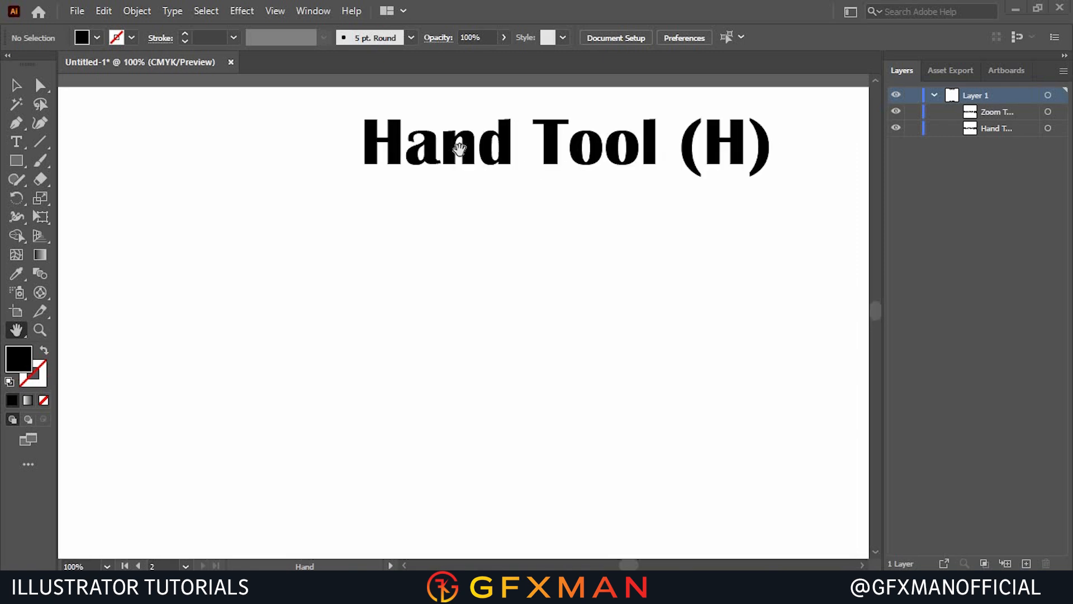
pyautogui.scroll(3, 459, 150)
pyautogui.scroll(1, 573, 243)
pyautogui.scroll(1, 573, 243)
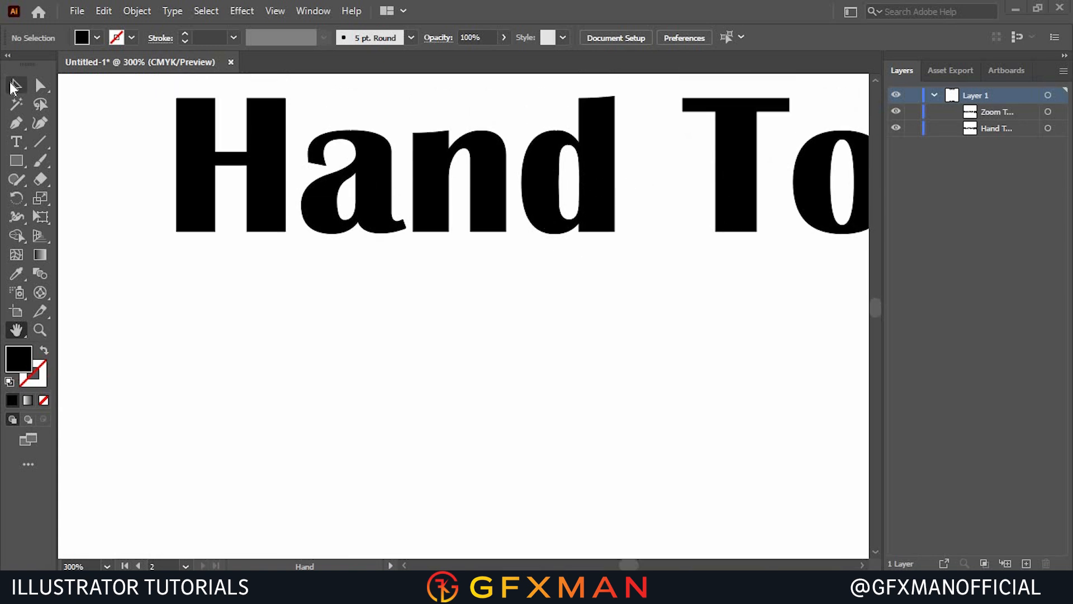
pyautogui.click(11, 86)
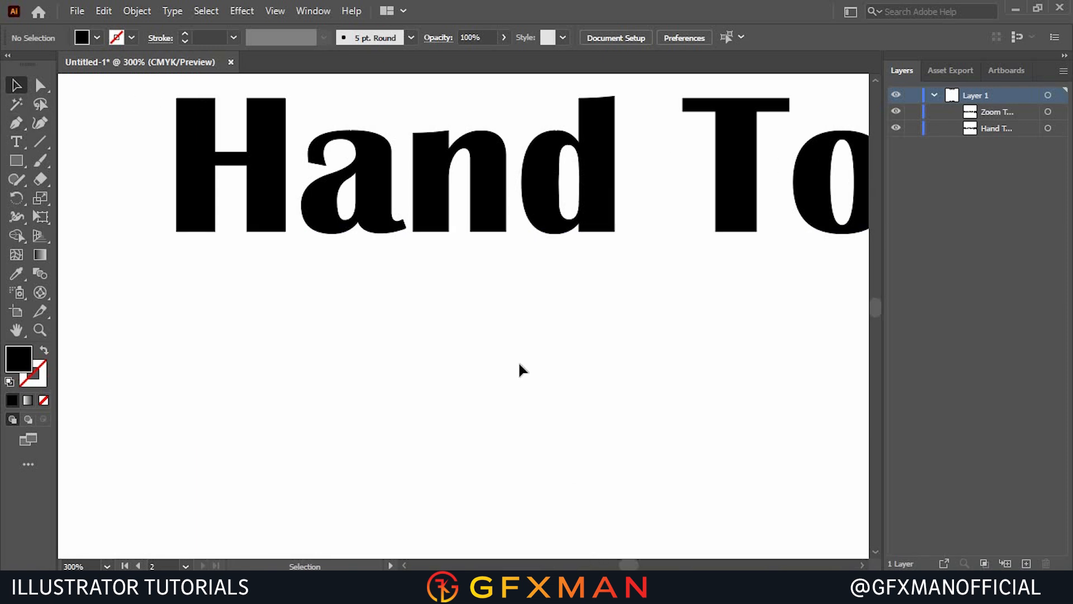
pyautogui.press('space')
pyautogui.moveTo(555, 215); pyautogui.dragTo(84, 264)
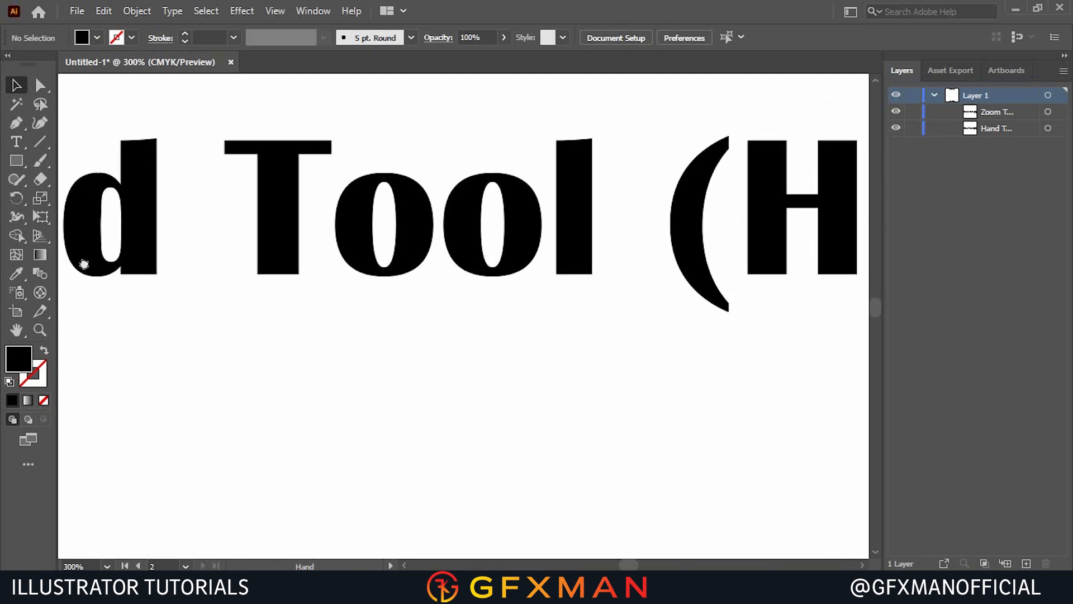
pyautogui.moveTo(618, 237); pyautogui.dragTo(450, 242)
pyautogui.moveTo(626, 213); pyautogui.dragTo(553, 240)
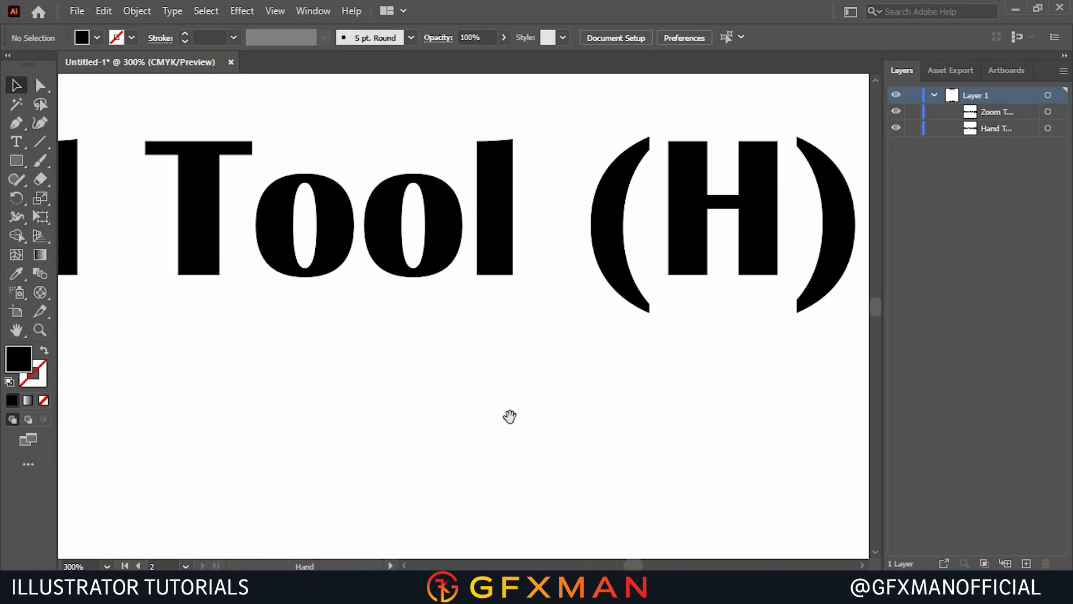
pyautogui.moveTo(585, 273); pyautogui.dragTo(241, 328)
pyautogui.moveTo(732, 330); pyautogui.dragTo(367, 353)
pyautogui.moveTo(802, 309); pyautogui.dragTo(436, 307)
pyautogui.moveTo(803, 310); pyautogui.dragTo(777, 342)
pyautogui.moveTo(348, 330); pyautogui.dragTo(779, 315)
pyautogui.moveTo(406, 307); pyautogui.dragTo(794, 255)
pyautogui.moveTo(437, 316); pyautogui.dragTo(762, 341)
pyautogui.moveTo(513, 349); pyautogui.dragTo(852, 304)
pyautogui.moveTo(468, 359); pyautogui.dragTo(693, 327)
pyautogui.moveTo(313, 403)
pyautogui.mouseDown()
pyautogui.moveTo(396, 385)
pyautogui.moveTo(380, 428)
pyautogui.moveTo(327, 396)
pyautogui.mouseUp()
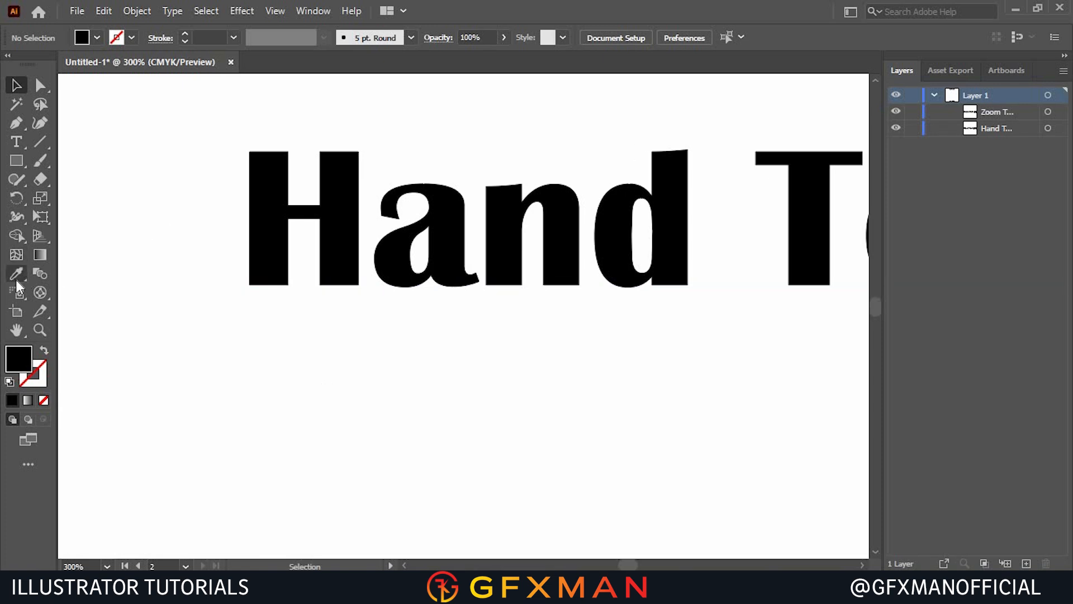
# - Activate the Hand tool itself and pan the view around the word "Hand" in the title
pyautogui.press('h')
pyautogui.moveTo(480, 297); pyautogui.dragTo(175, 321)
pyautogui.click(906, 279)
pyautogui.moveTo(477, 262); pyautogui.dragTo(629, 195)
pyautogui.moveTo(450, 287); pyautogui.dragTo(448, 311)
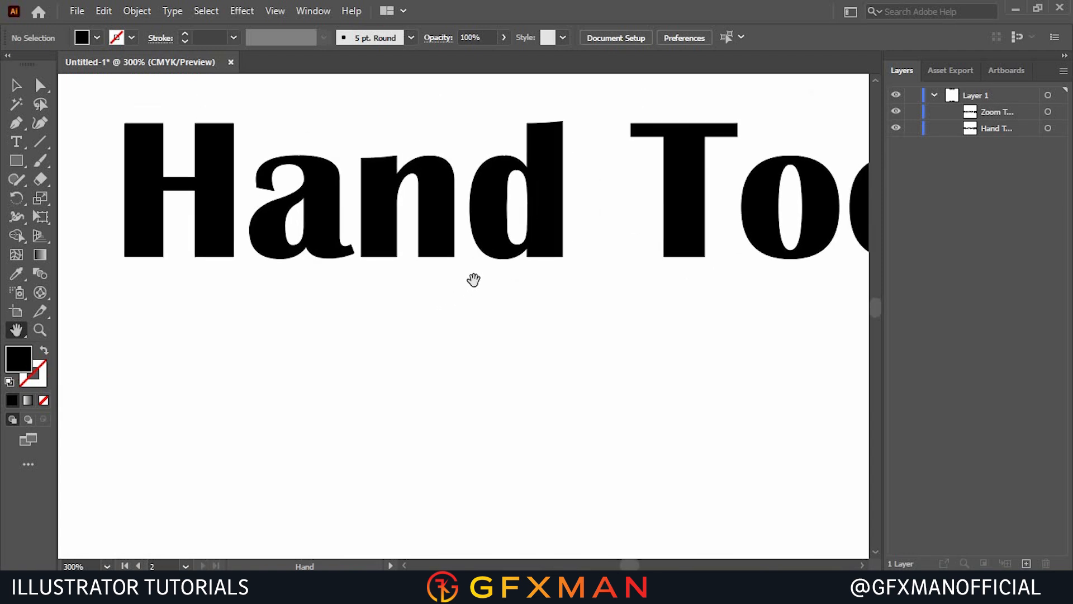
pyautogui.moveTo(260, 223); pyautogui.dragTo(570, 358)
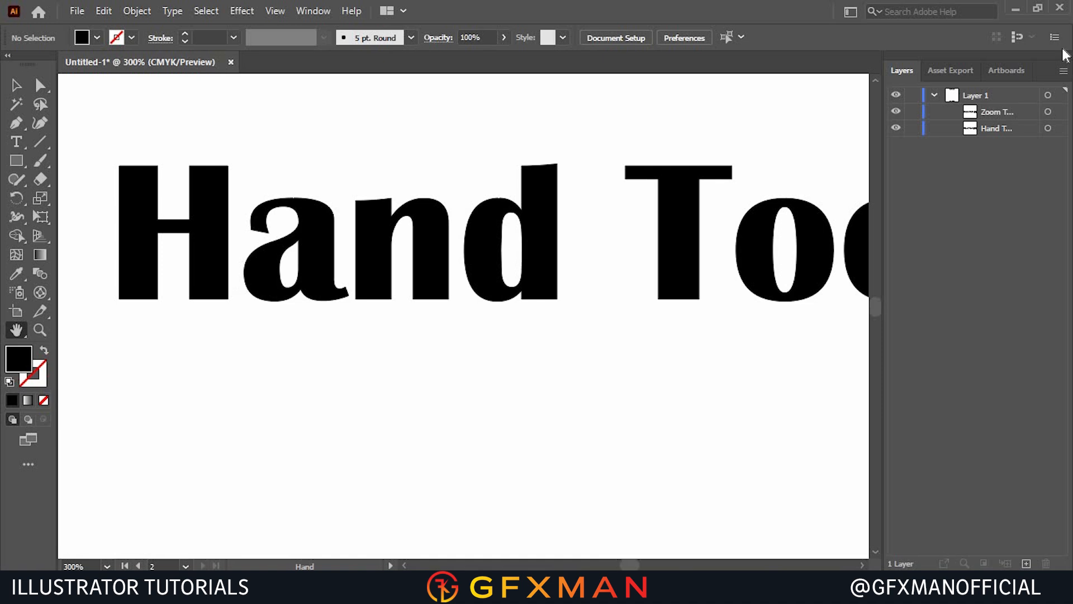
# - Go to the "Zoom Tool (Z)" artboard and magnify and reduce its title with the Zoom tool
pyautogui.scroll(-2, 515, 256)
pyautogui.scroll(-5, 492, 251)
pyautogui.scroll(-2, 495, 434)
pyautogui.scroll(5, 471, 285)
pyautogui.scroll(-1, 471, 243)
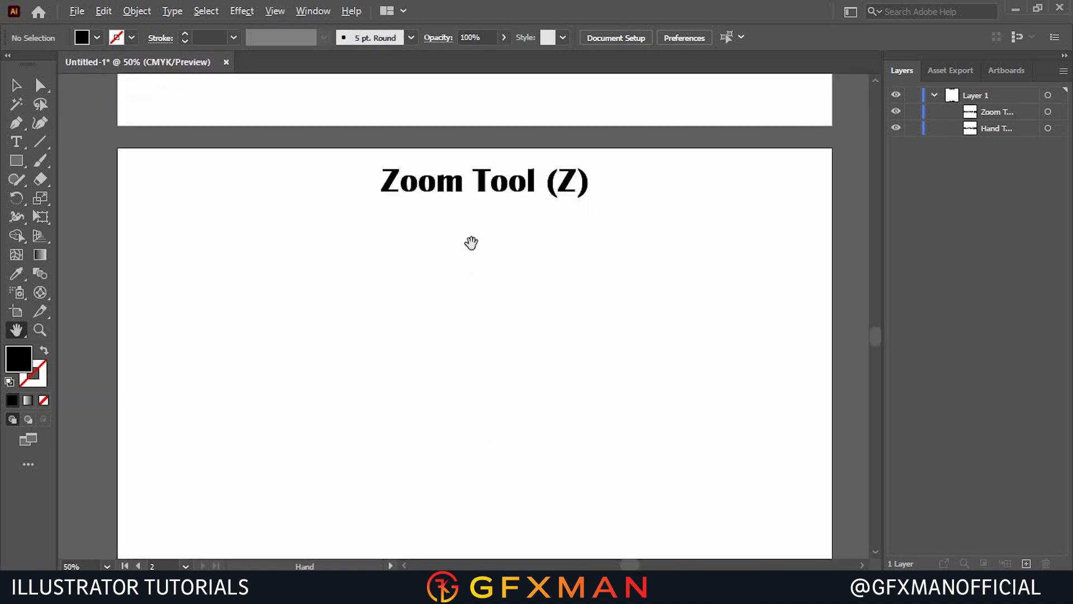
pyautogui.click(35, 331)
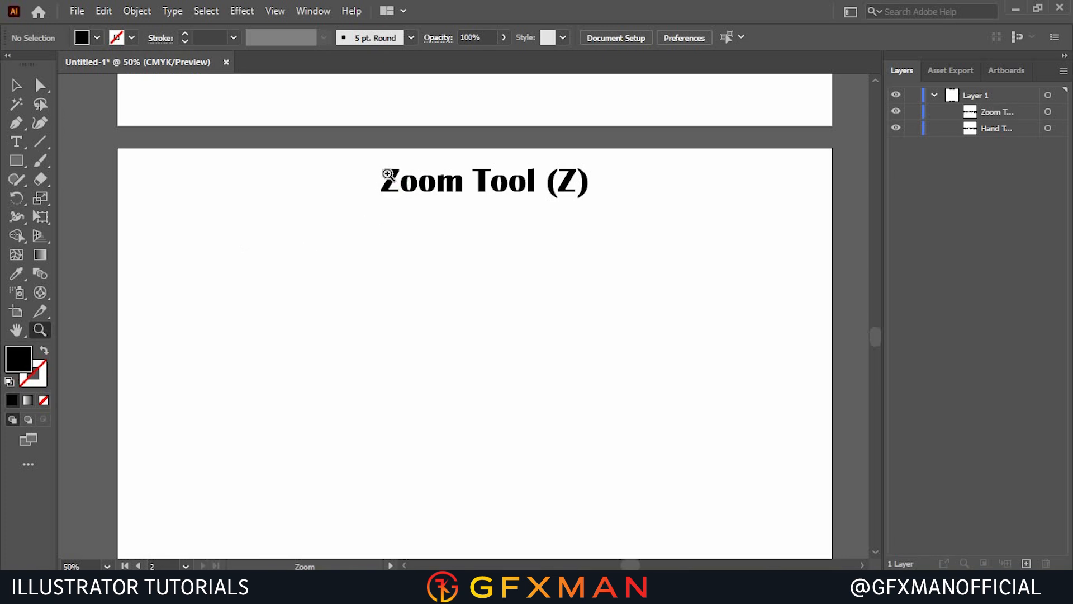
pyautogui.click(429, 209)
pyautogui.moveTo(469, 222); pyautogui.dragTo(575, 231)
pyautogui.moveTo(544, 236); pyautogui.dragTo(196, 246)
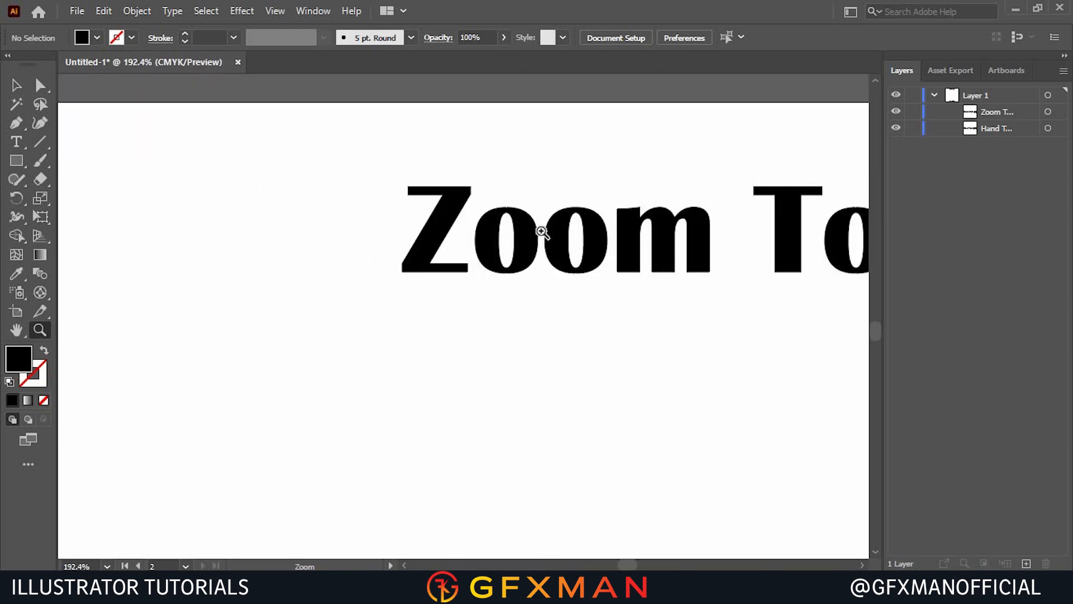
pyautogui.moveTo(522, 283); pyautogui.dragTo(466, 250)
pyautogui.moveTo(411, 204); pyautogui.dragTo(332, 202)
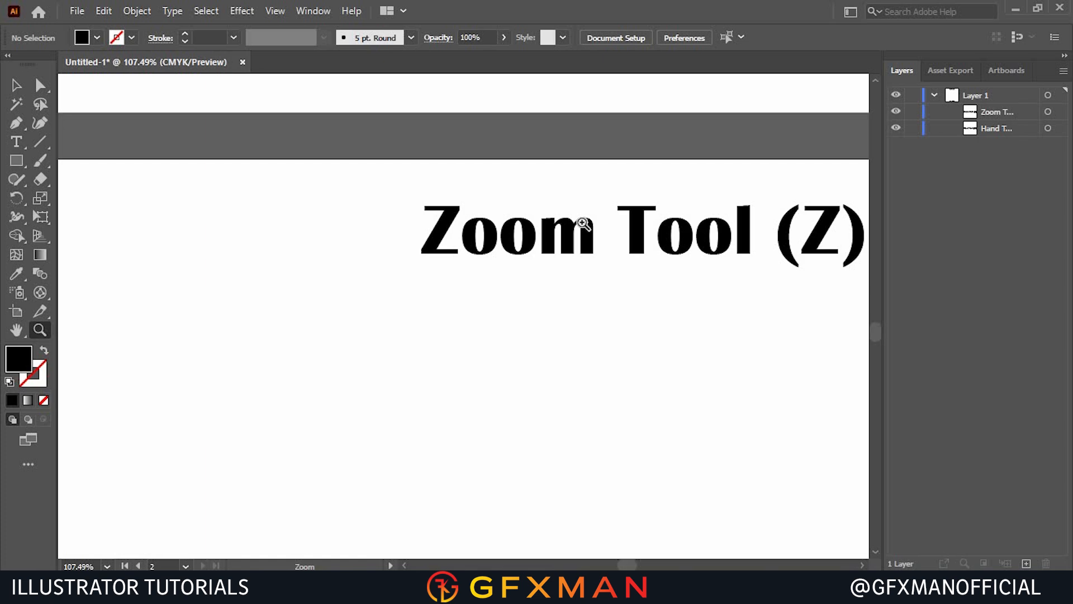
pyautogui.moveTo(535, 241); pyautogui.dragTo(535, 242)
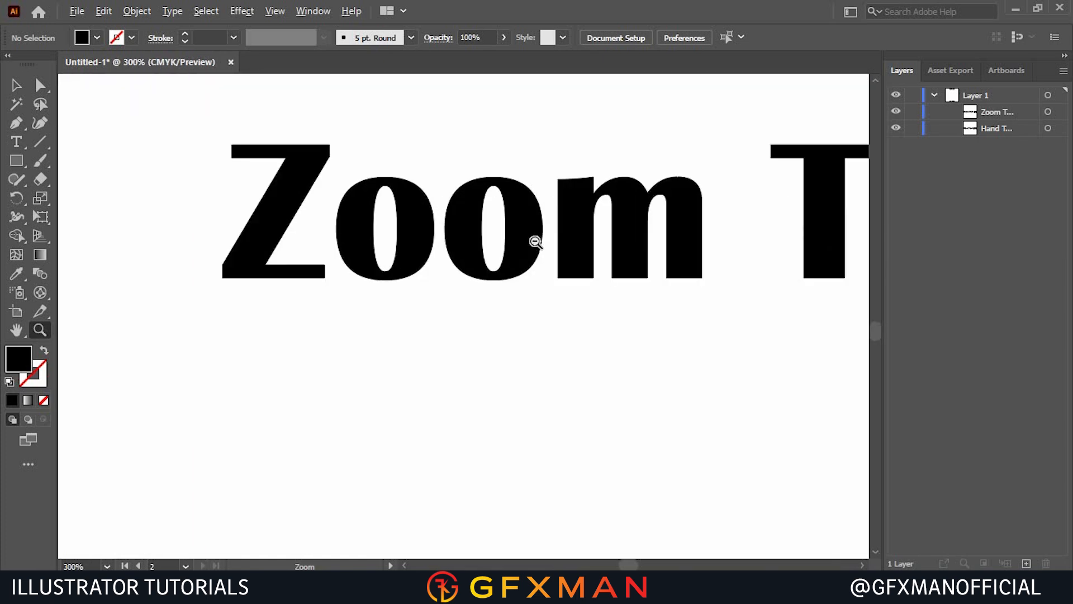
# - Zoom the view repeatedly in and out around the "Zoom Tool (Z)" title in preset magnification increments
pyautogui.scroll(1, 536, 242)
pyautogui.scroll(-3, 535, 242)
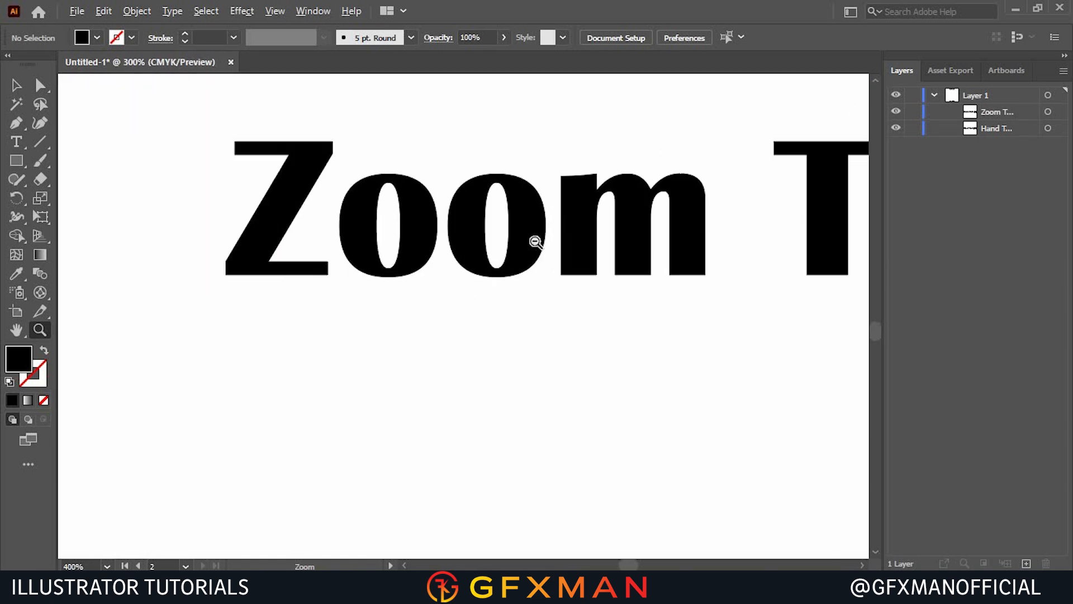
pyautogui.scroll(-1, 468, 224)
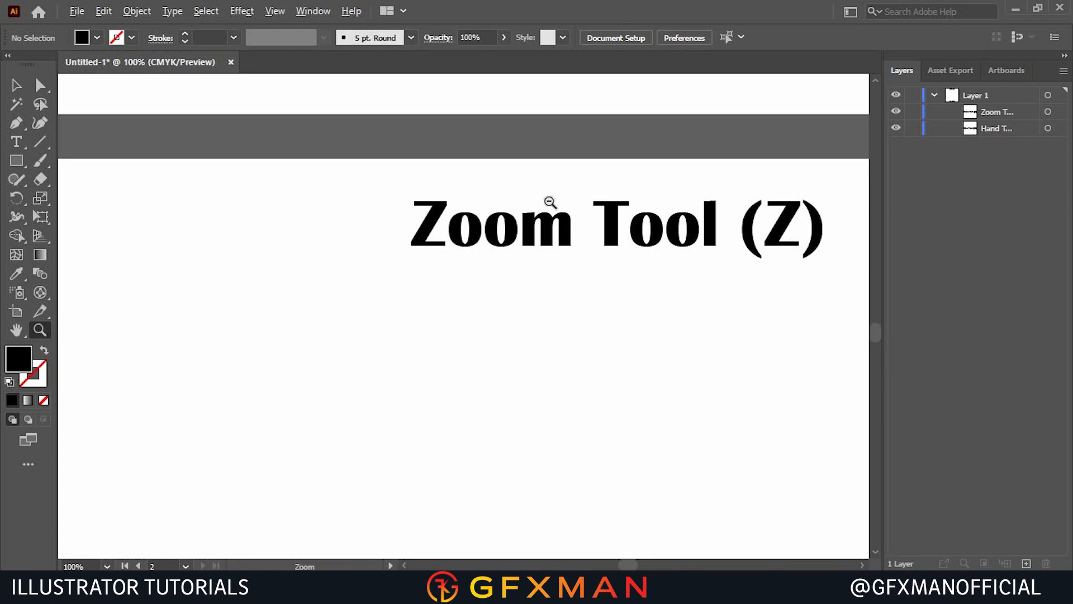
pyautogui.scroll(4, 551, 203)
pyautogui.scroll(-2, 549, 203)
pyautogui.scroll(-3, 549, 202)
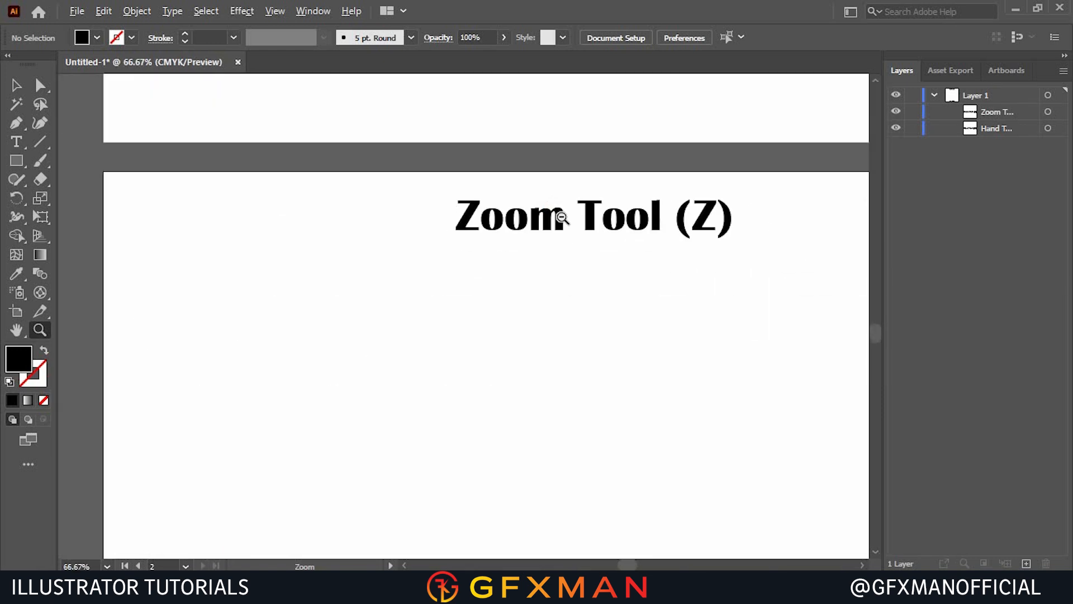
pyautogui.scroll(4, 558, 215)
pyautogui.scroll(-2, 562, 216)
pyautogui.scroll(2, 561, 217)
pyautogui.scroll(-1, 562, 217)
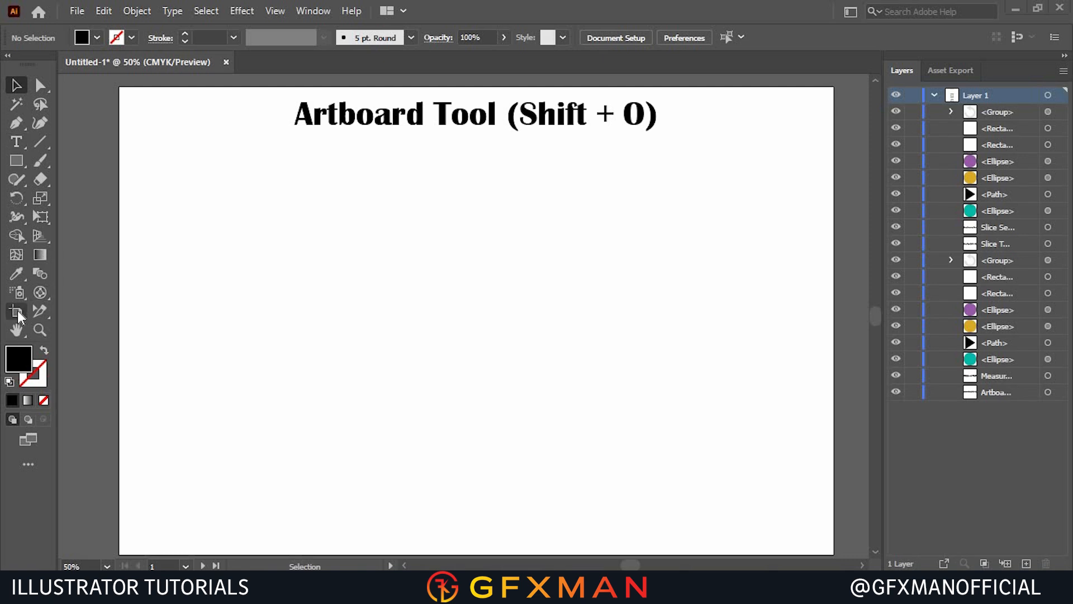
# - Display the document's artboard list and zoom out to 12.5% to view all three artboards together
pyautogui.click(312, 10)
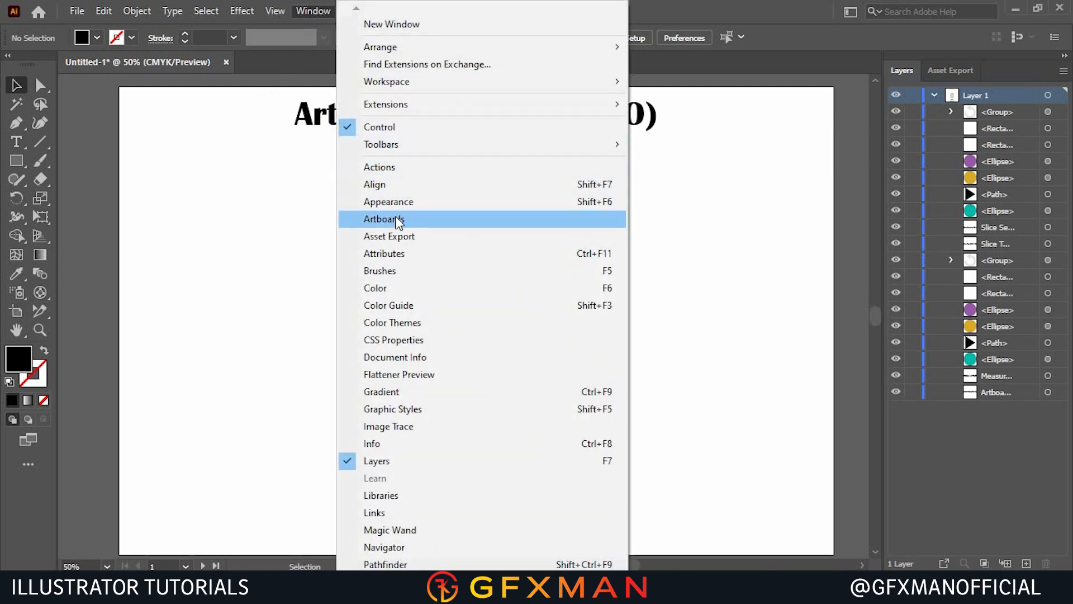
pyautogui.click(395, 219)
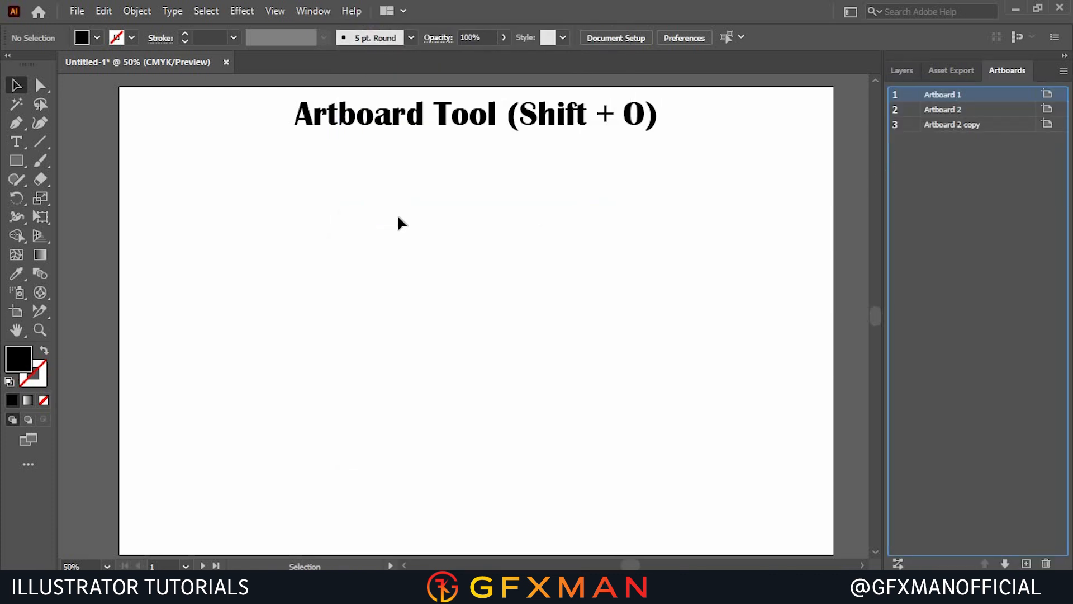
pyautogui.scroll(-4, 400, 221)
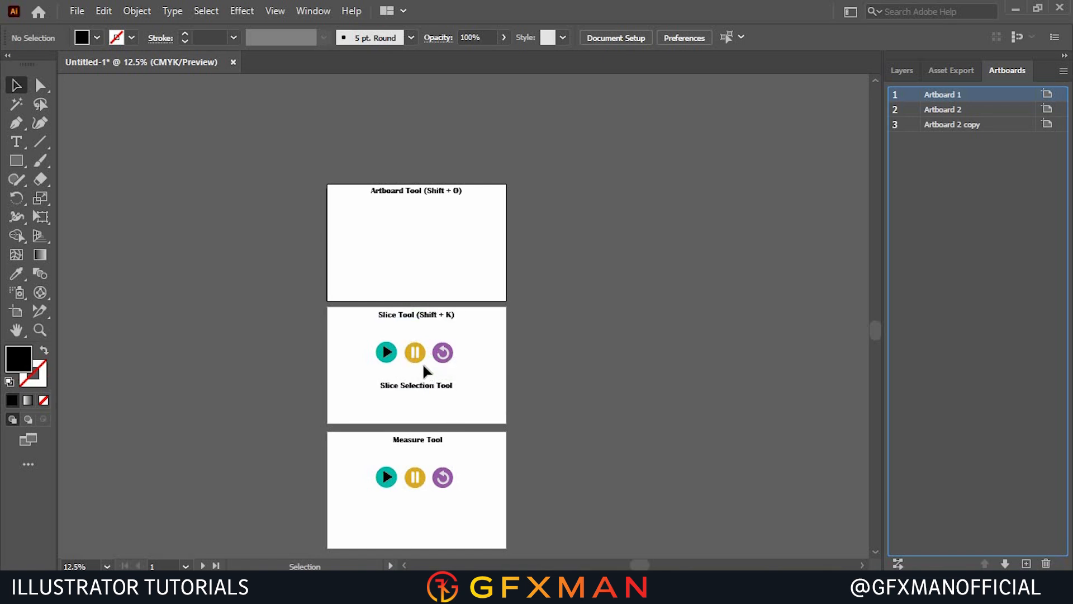
pyautogui.scroll(-1, 402, 289)
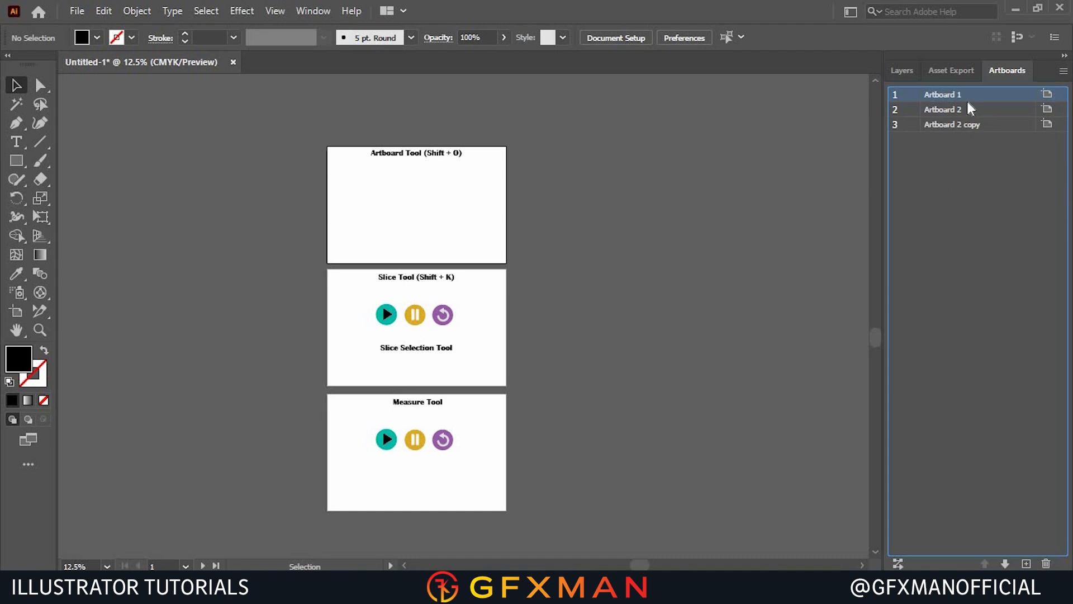
# - With the Artboard tool, add a new artboard beside Artboard 1 and delete it again
pyautogui.click(17, 313)
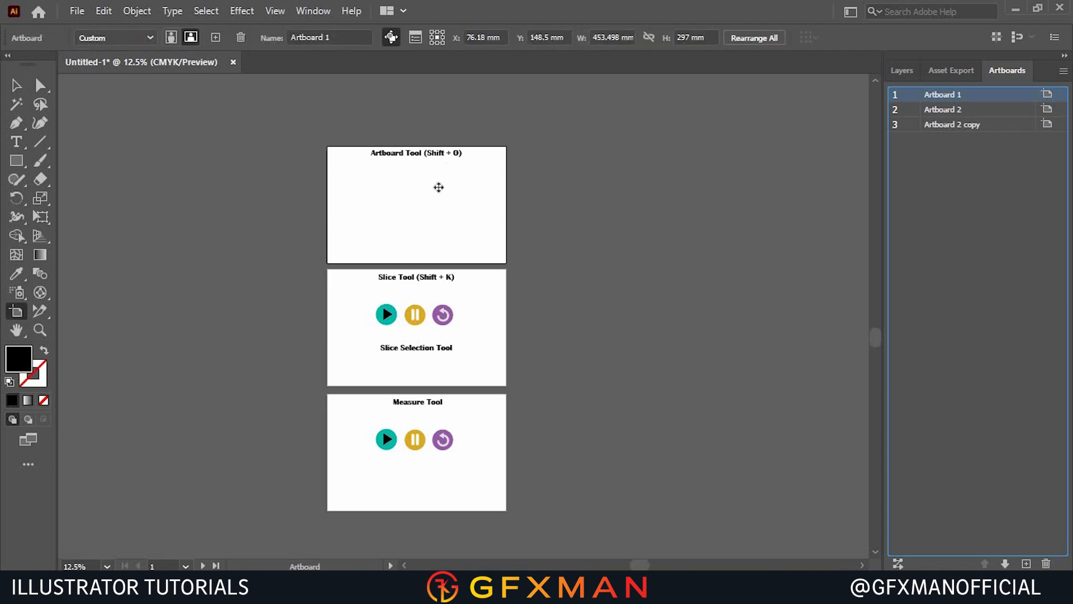
pyautogui.scroll(3, 432, 154)
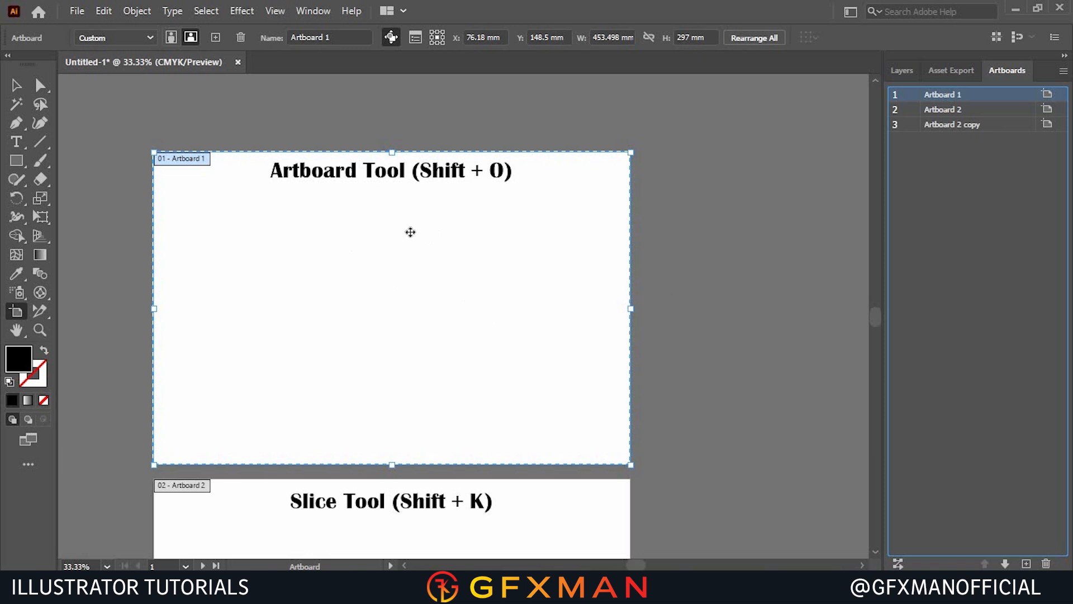
pyautogui.click(216, 38)
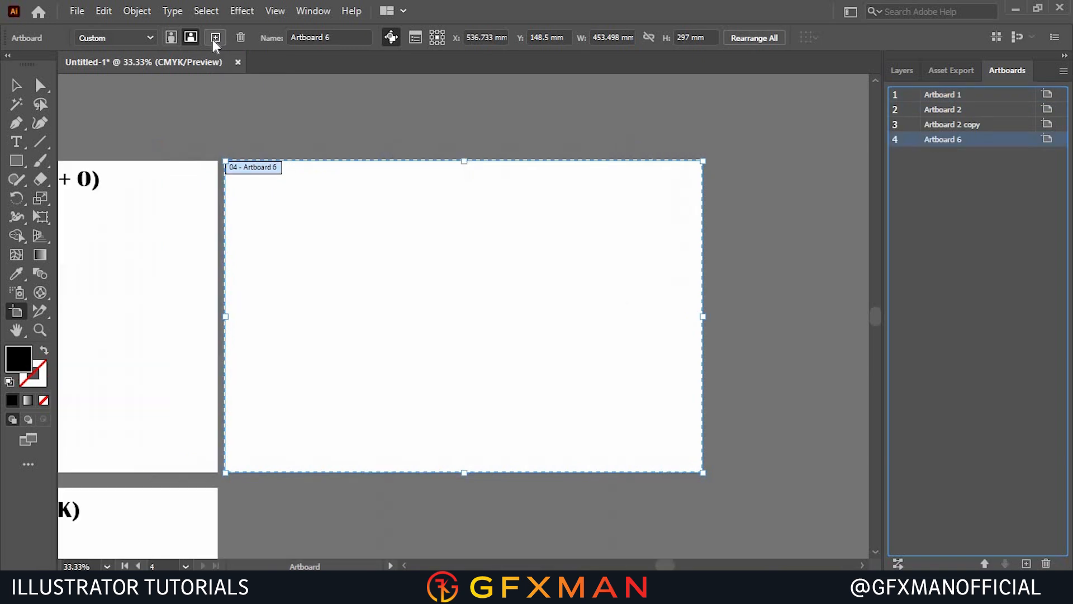
pyautogui.press('Delete')
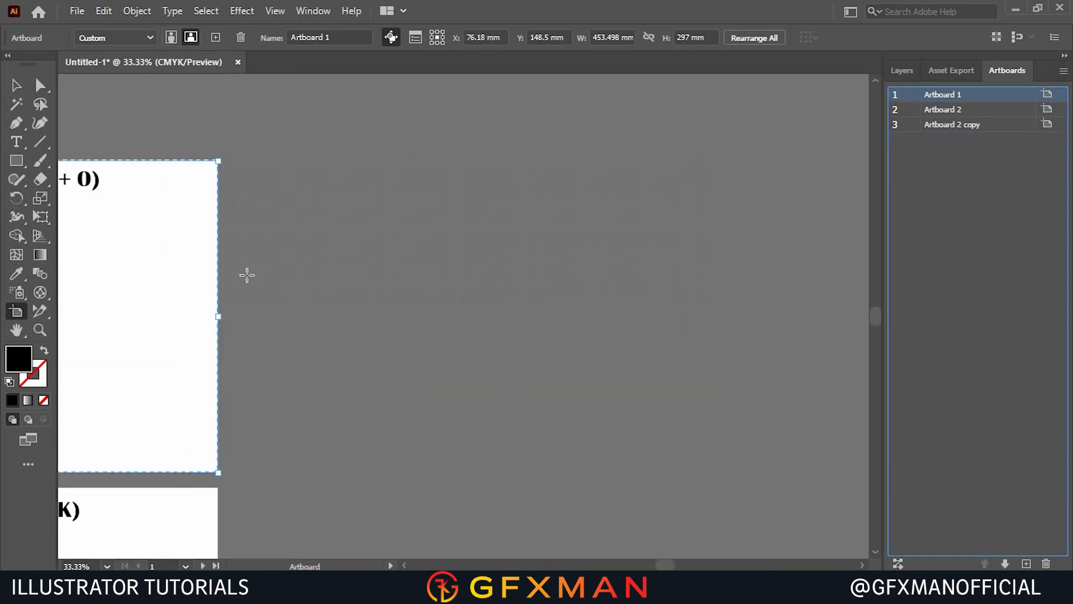
# - Try shortening Artboard 1 from its top edge and moving it, and undo both changes
pyautogui.moveTo(501, 281); pyautogui.dragTo(692, 225)
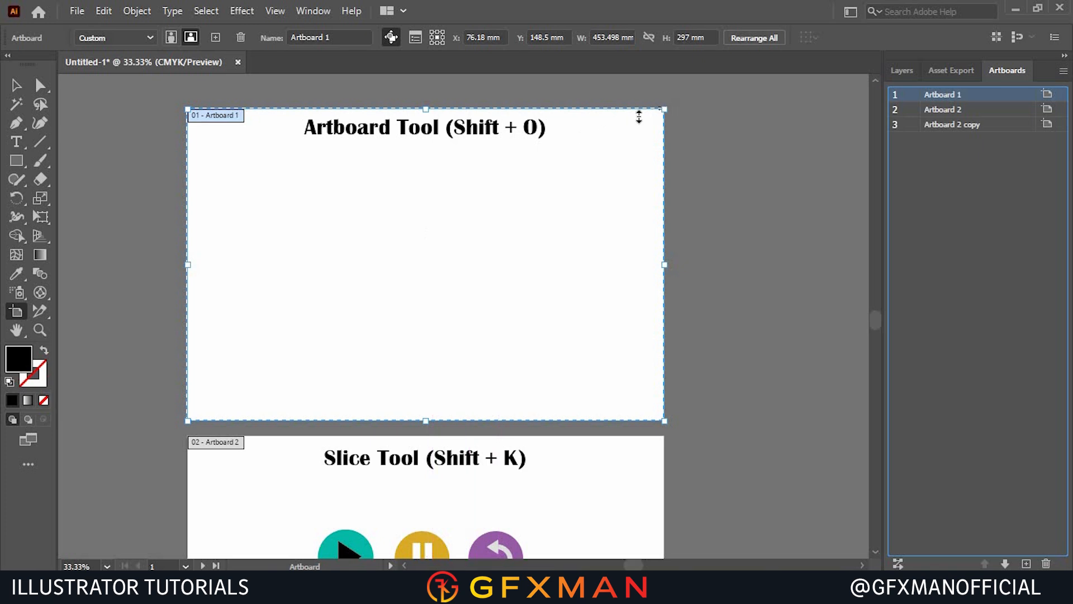
pyautogui.moveTo(426, 109); pyautogui.dragTo(424, 227)
pyautogui.moveTo(489, 336); pyautogui.dragTo(448, 347)
pyautogui.hotkey('ctrl', 'z')
pyautogui.hotkey('ctrl', 'z')
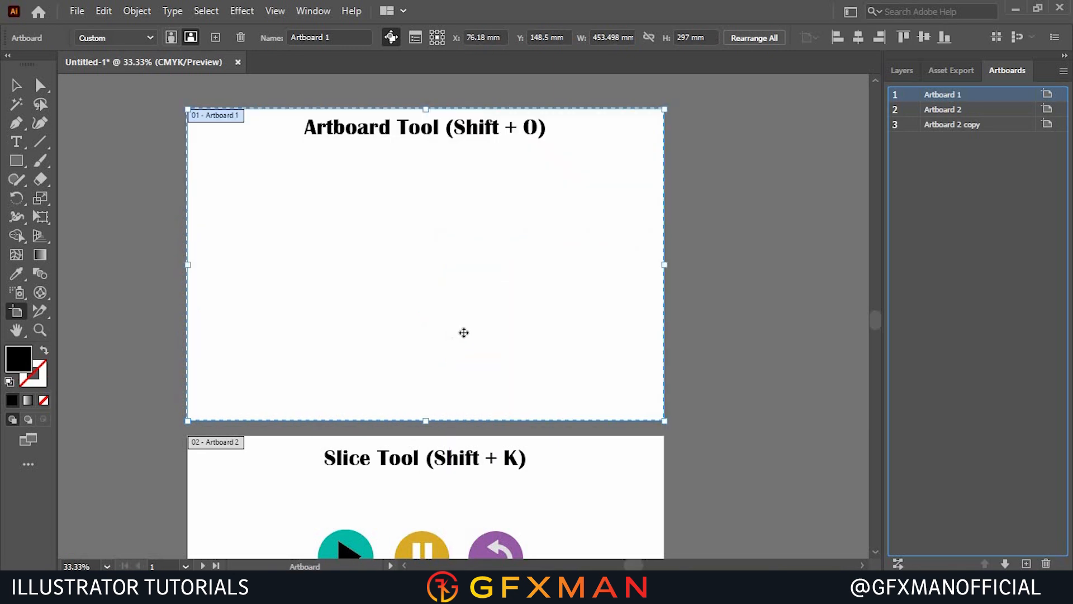
# - Try the B4 size preset on Artboard 1 and undo the resize
pyautogui.click(106, 38)
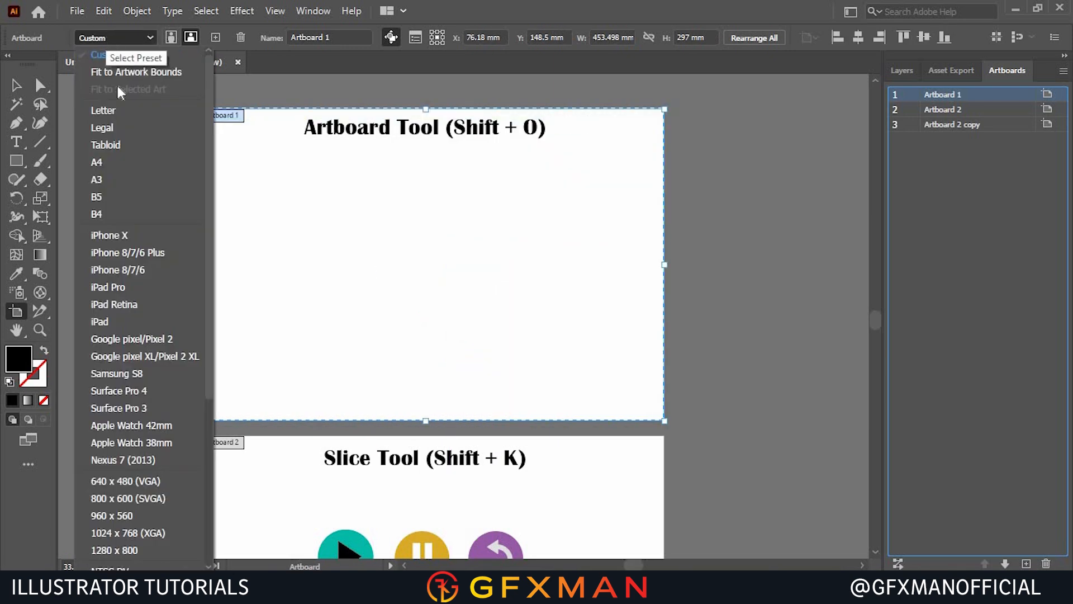
pyautogui.click(109, 215)
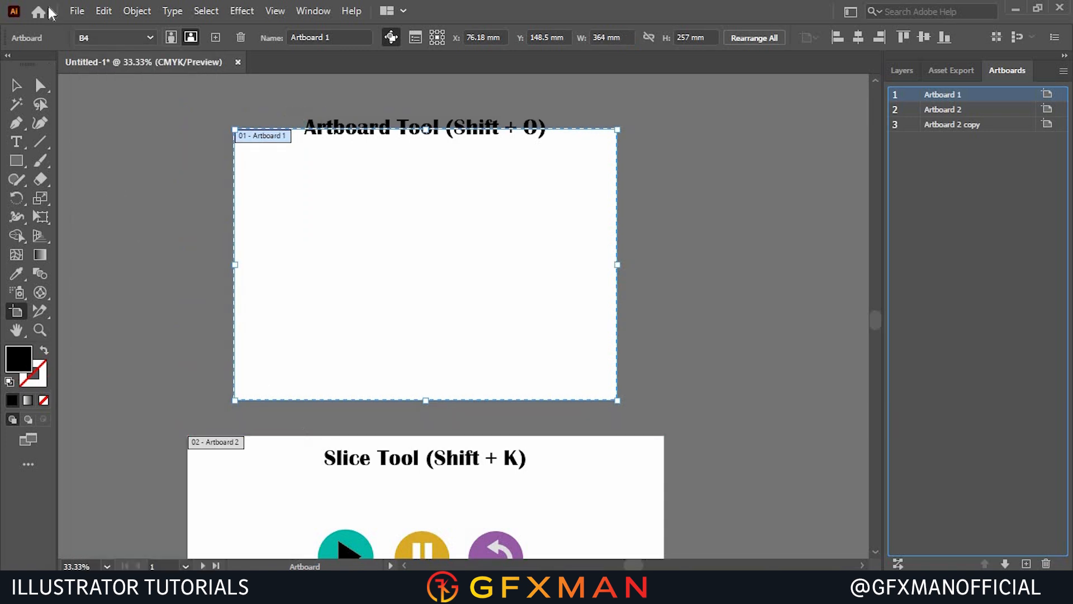
pyautogui.hotkey('ctrl', 'z')
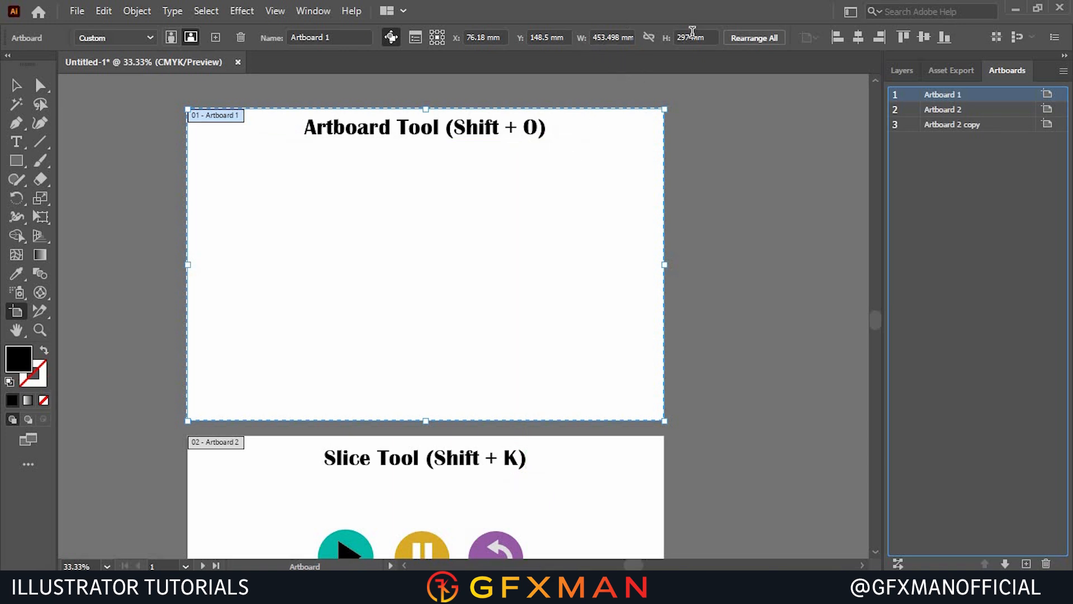
# - Inspect Artboard 1's width value and its Artboard Options, leaving the settings unchanged
pyautogui.click(609, 38)
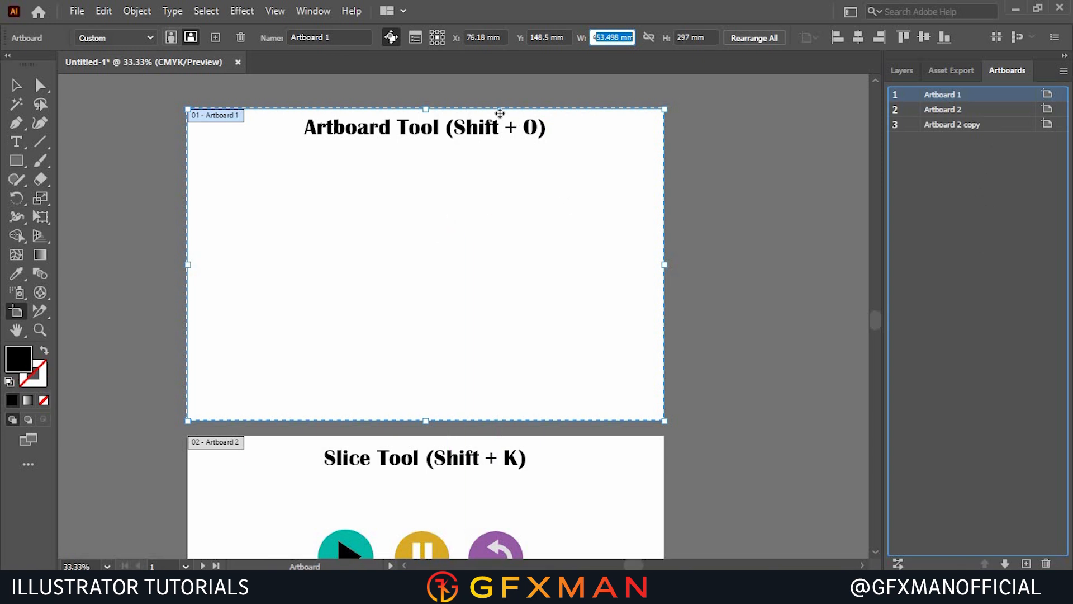
pyautogui.click(416, 38)
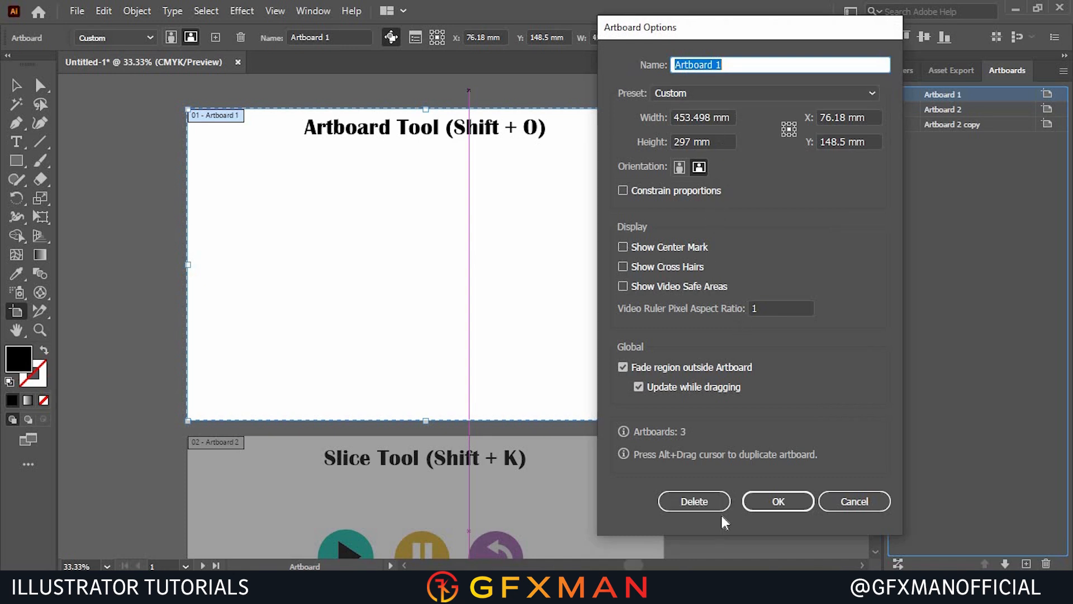
pyautogui.click(845, 500)
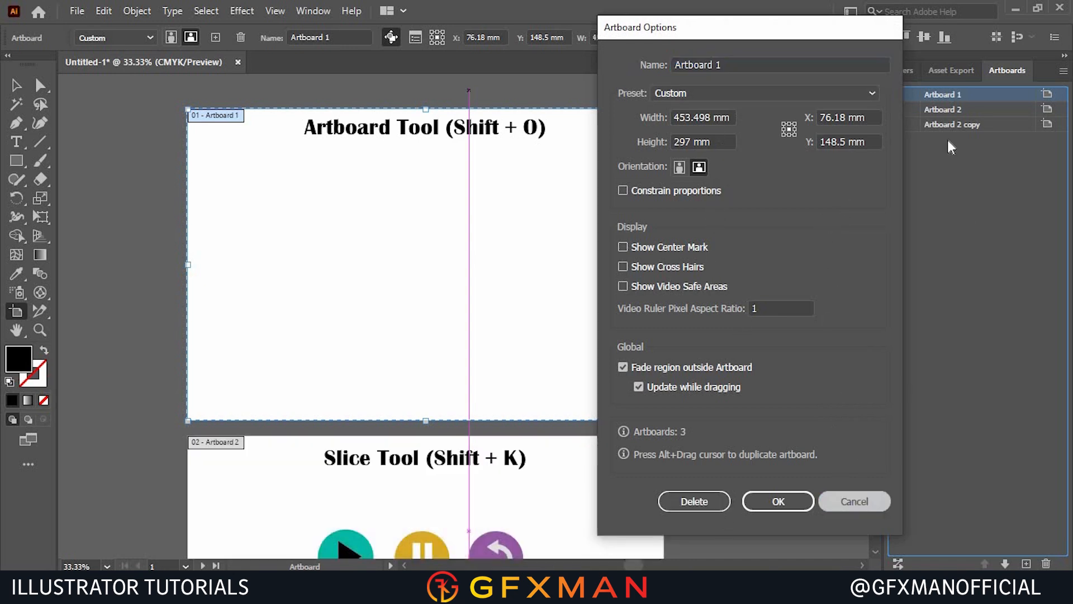
pyautogui.click(1047, 95)
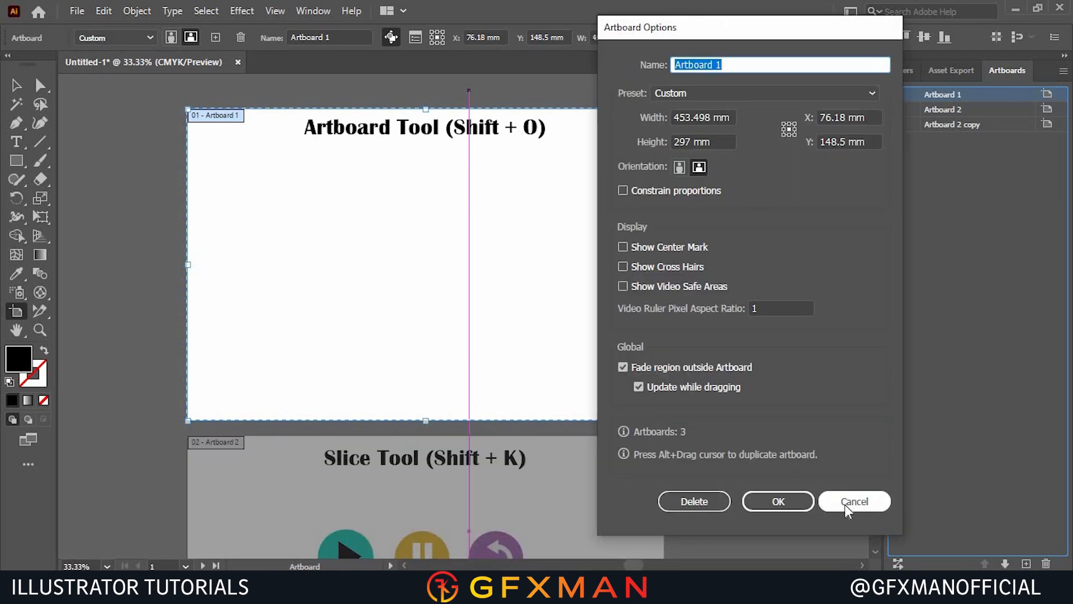
pyautogui.click(846, 504)
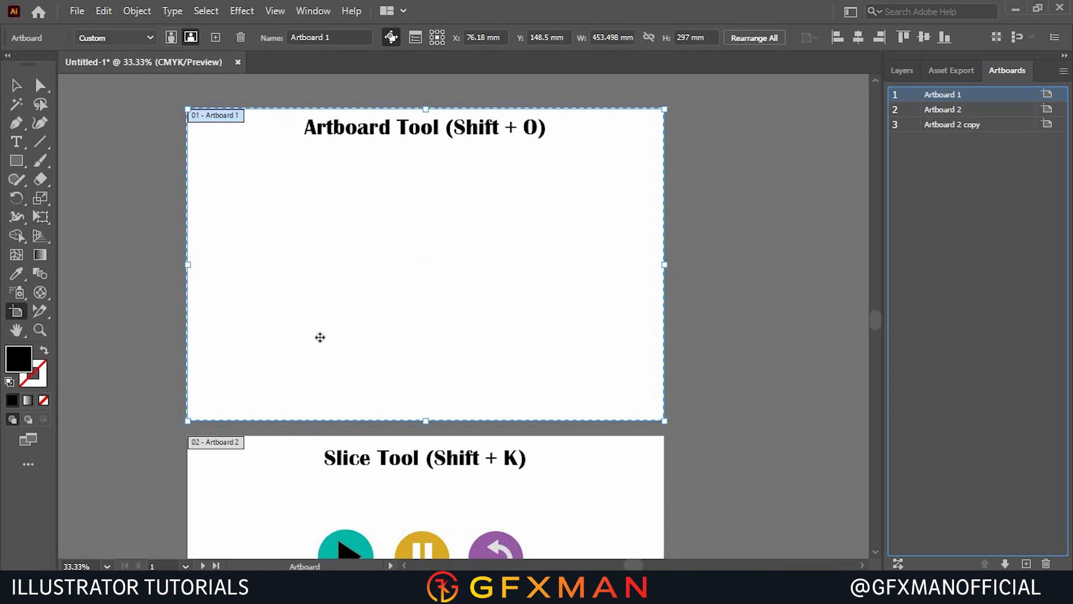
# - Go to the "Slice Tool (Shift + K)" artboard at 50% zoom and switch to the Selection tool
pyautogui.scroll(3, 320, 337)
pyautogui.scroll(2, 325, 394)
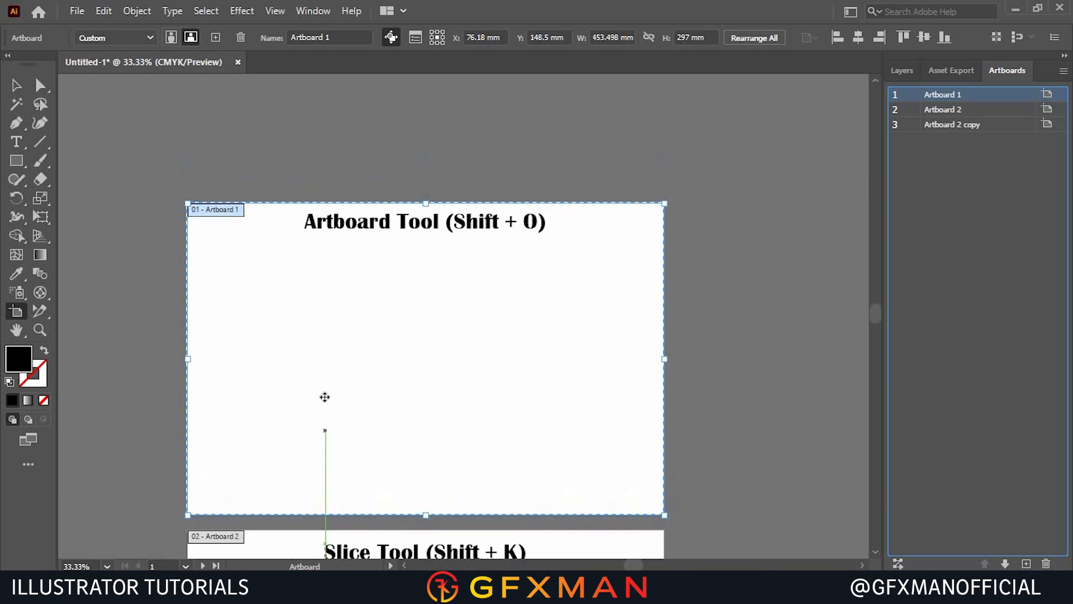
pyautogui.scroll(-10, 324, 397)
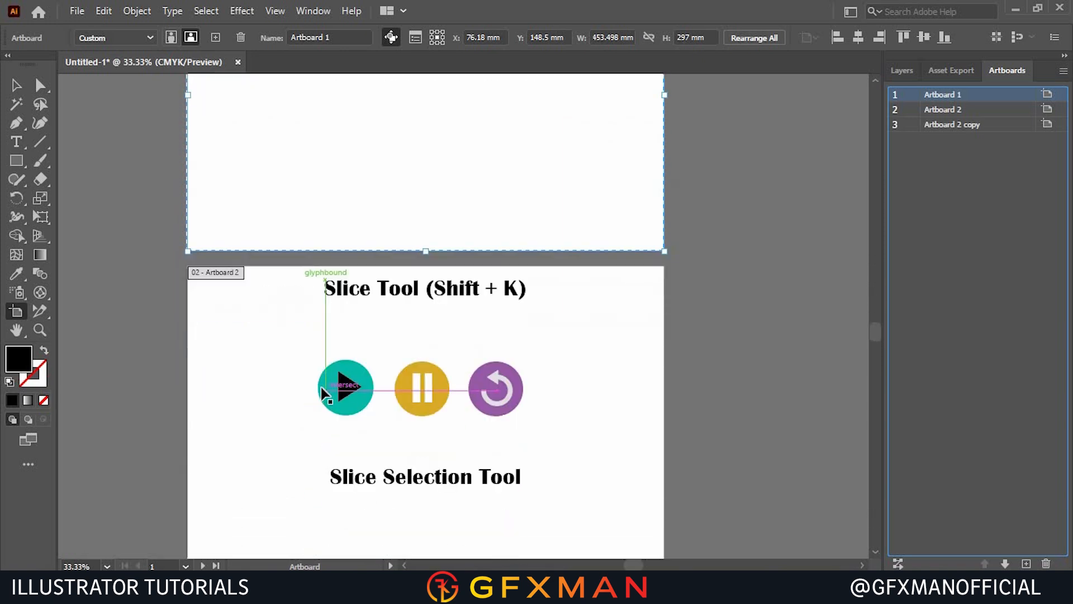
pyautogui.scroll(-1, 344, 349)
pyautogui.scroll(-2, 343, 292)
pyautogui.keyDown('alt'); pyautogui.scroll(1, 343, 292); pyautogui.keyUp('alt')
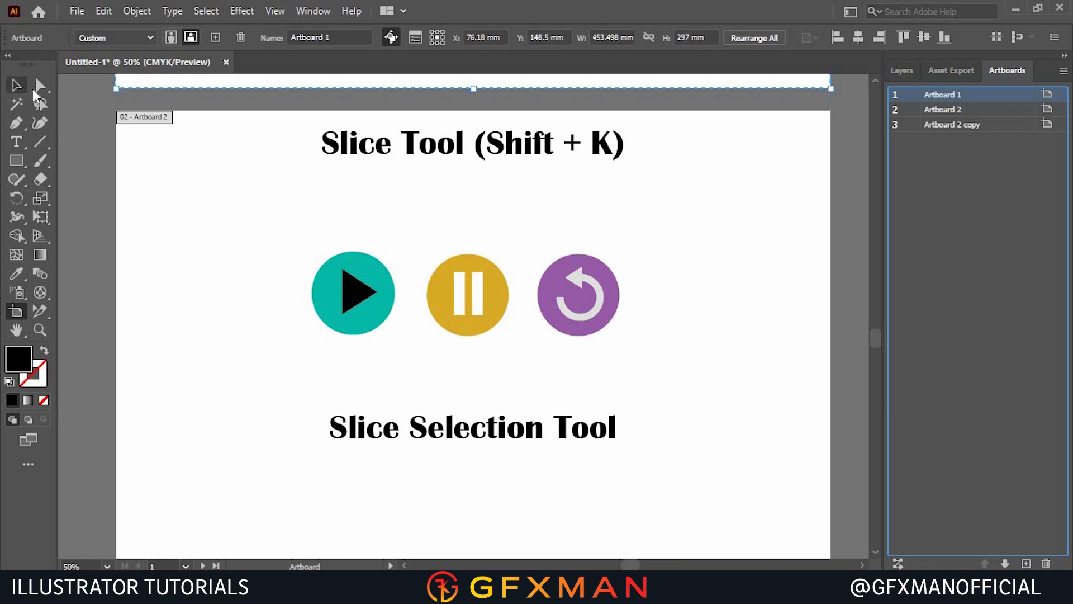
pyautogui.click(17, 87)
pyautogui.moveTo(323, 185); pyautogui.dragTo(386, 174)
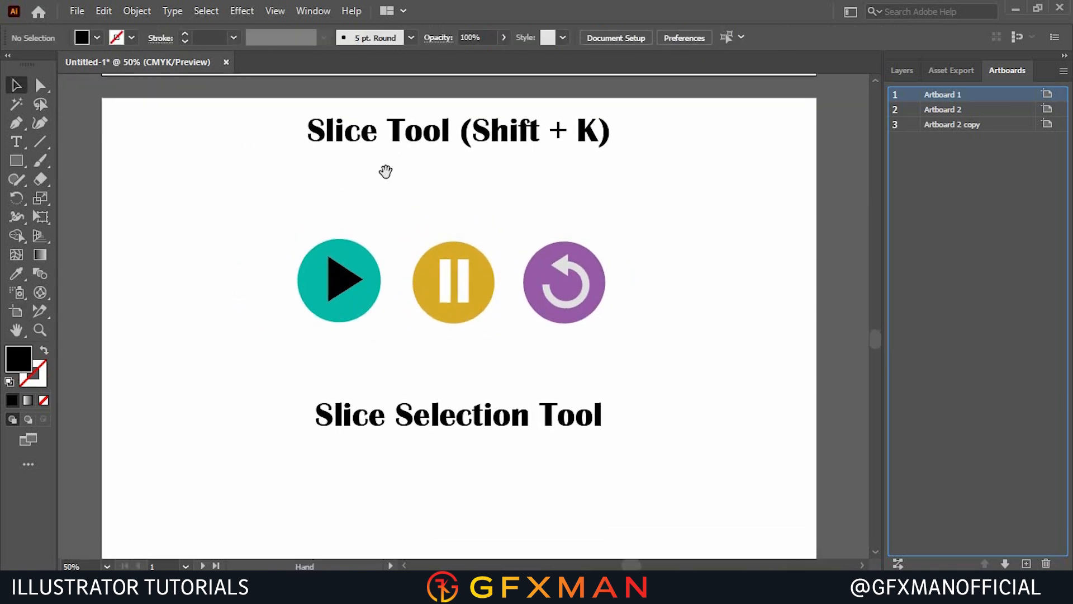
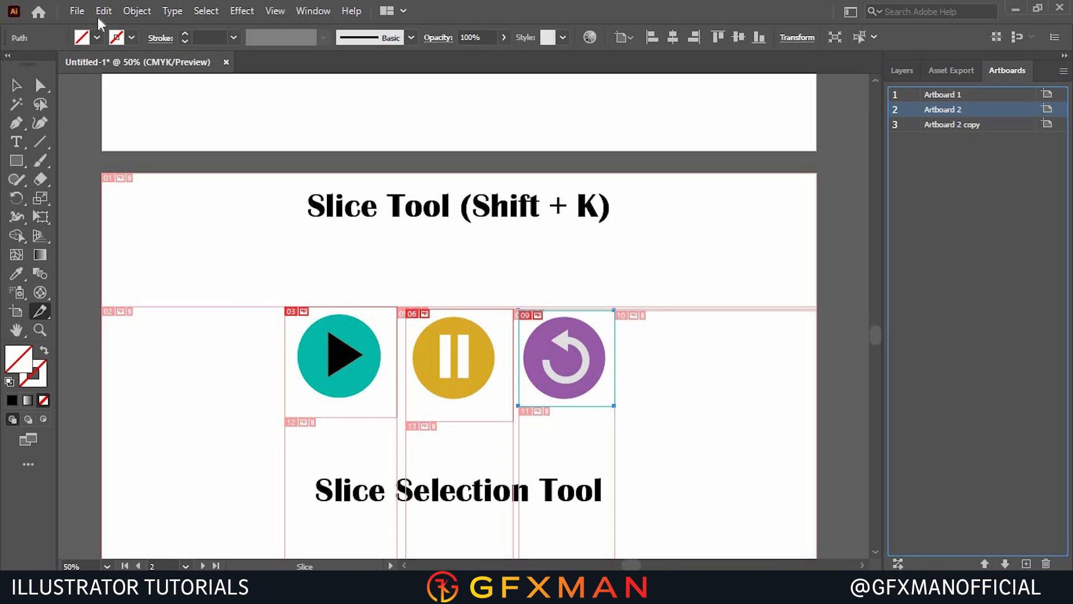
# - Open the sliced artboard in Save for Web (Legacy) and choose Selected Slices as the export scope
pyautogui.click(79, 11)
pyautogui.moveTo(152, 304)
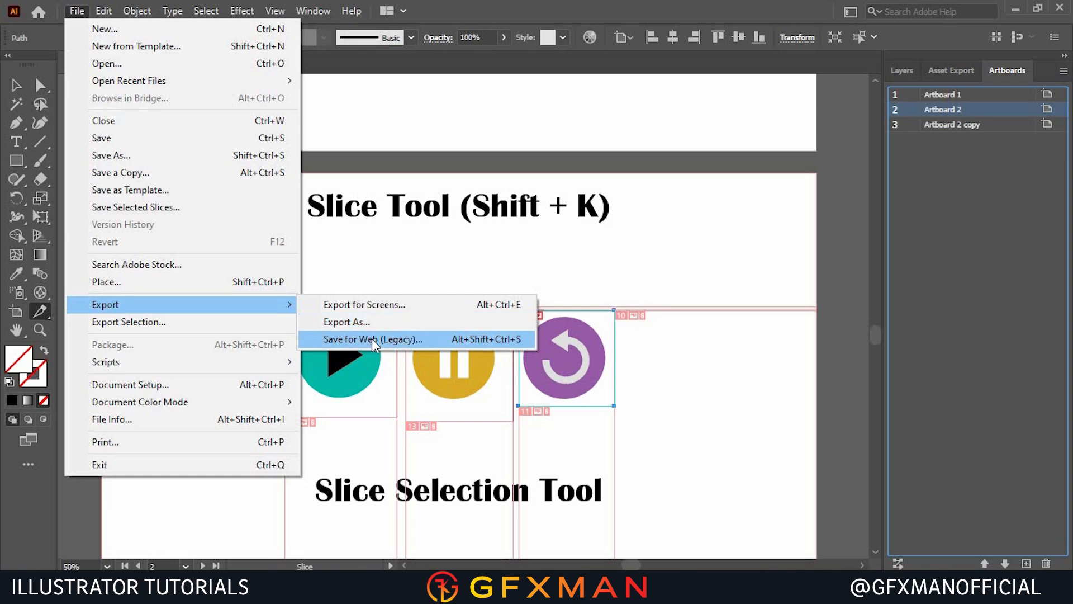
pyautogui.click(371, 338)
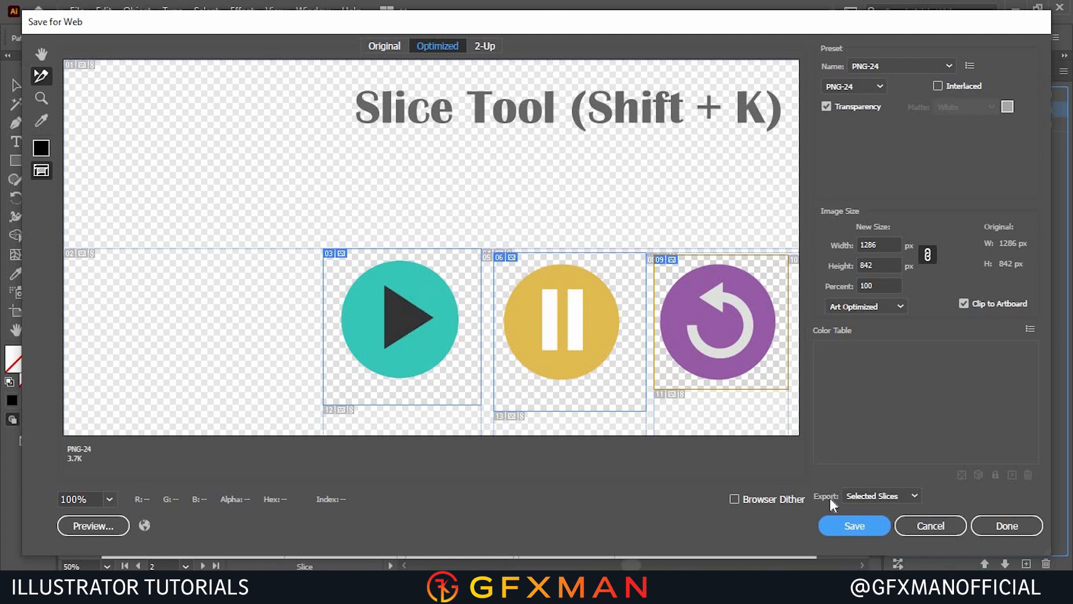
pyautogui.click(878, 496)
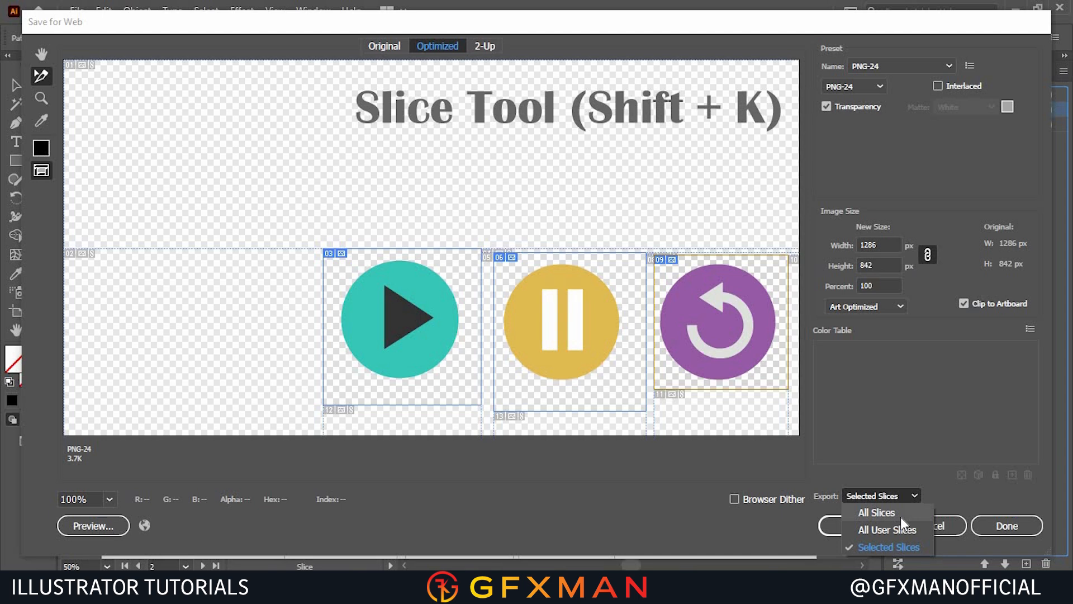
pyautogui.click(901, 549)
# - Try saving the play, pause and replay icon slices together as PNG-24, and cancel Save for Web
pyautogui.click(420, 354)
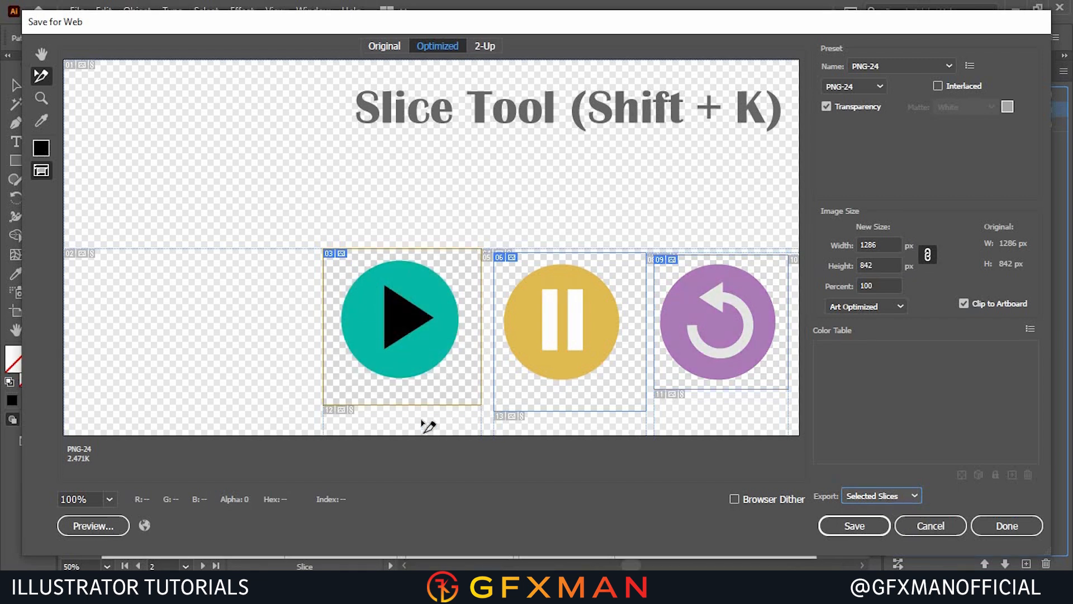
pyautogui.keyDown('shift'); pyautogui.click(550, 360); pyautogui.keyUp('shift')
pyautogui.keyDown('shift'); pyautogui.click(709, 308); pyautogui.keyUp('shift')
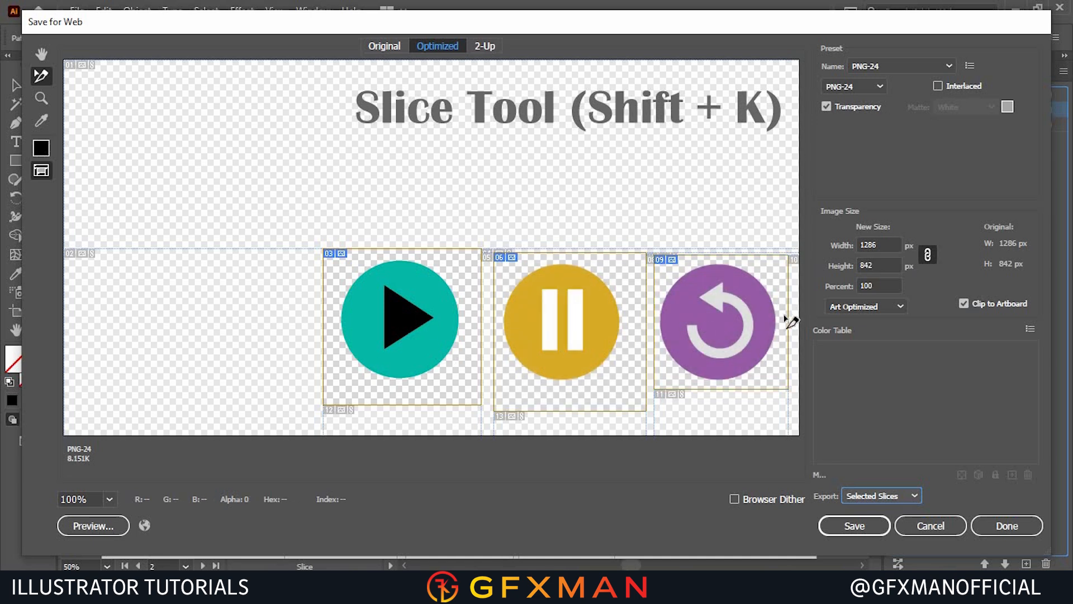
pyautogui.click(875, 524)
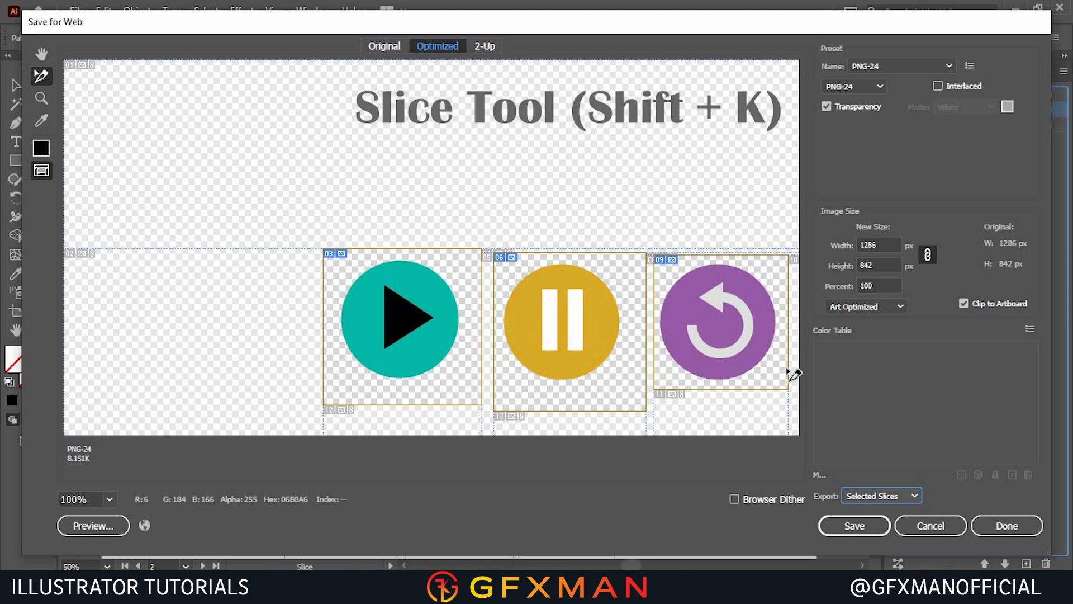
pyautogui.click(942, 525)
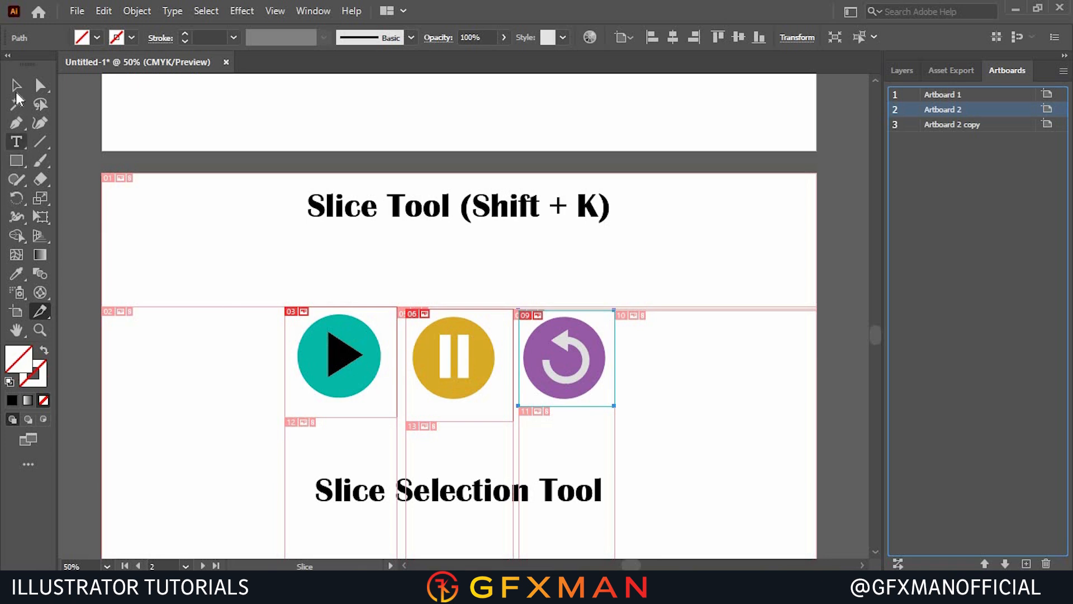
# - Switch to the Selection tool and undo all three slices around the icons
pyautogui.click(16, 86)
pyautogui.hotkey('ctrl', 'z')
pyautogui.hotkey('ctrl', 'z')
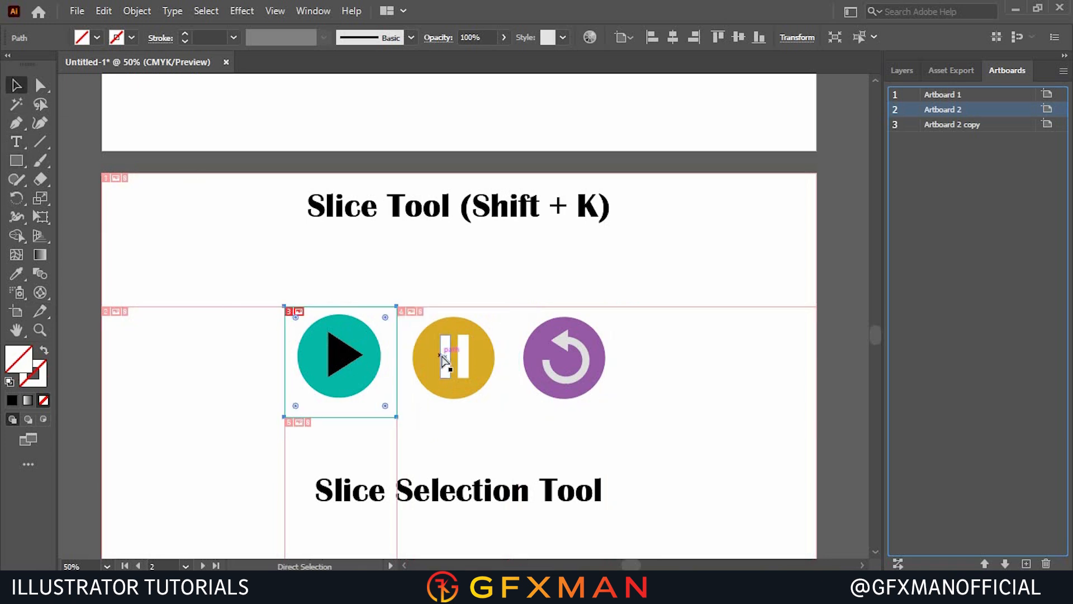
pyautogui.hotkey('ctrl', 'z')
# - Try enlarging only the teal circle of the play icon, and undo the scaling
pyautogui.click(366, 335)
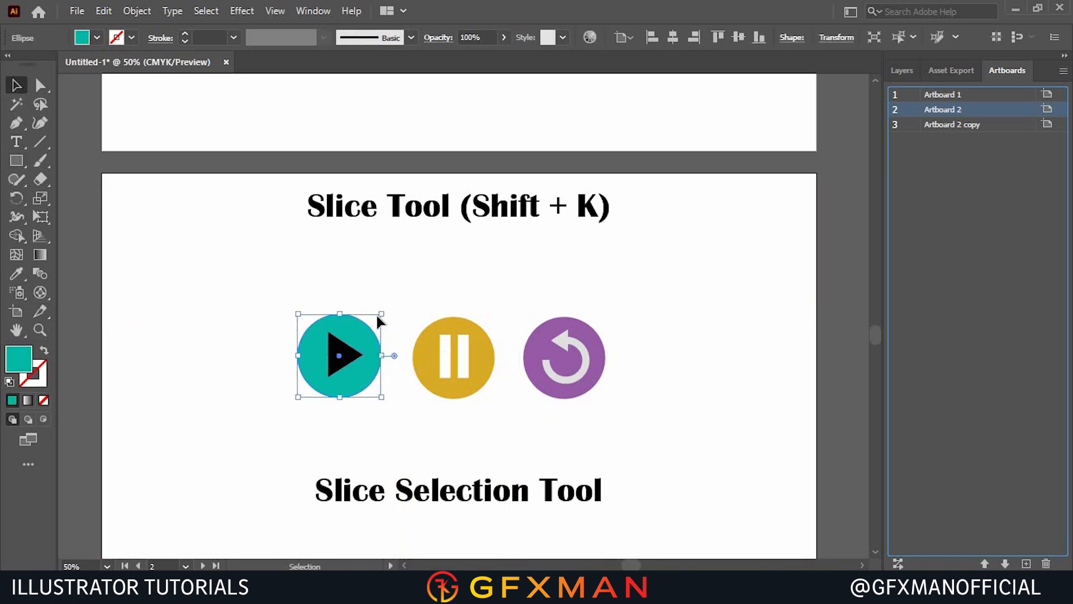
pyautogui.moveTo(381, 314); pyautogui.dragTo(468, 241)
pyautogui.hotkey('ctrl', 'z')
# - Group the play icon's teal circle and black triangle, enlarge the group to about twice its size and place it farther from the pause icon
pyautogui.moveTo(276, 301); pyautogui.dragTo(367, 342)
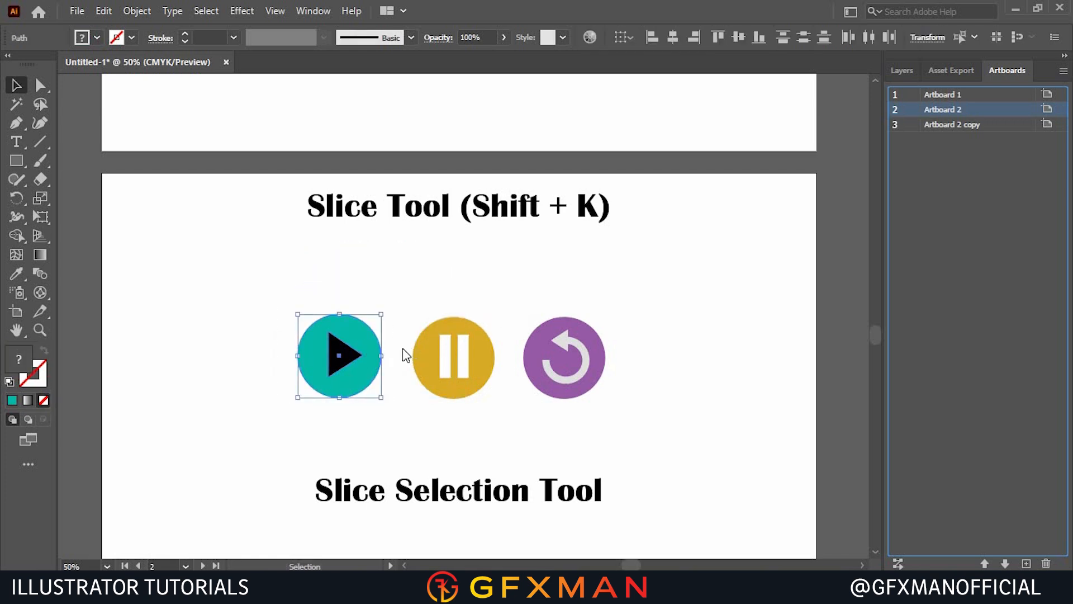
pyautogui.rightClick(359, 343)
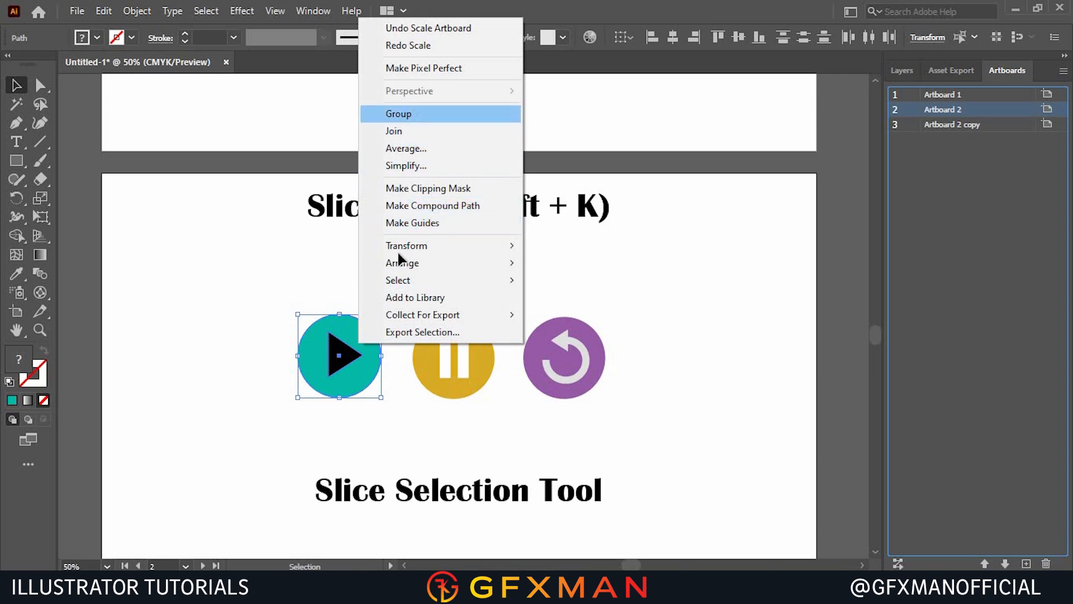
pyautogui.moveTo(299, 316); pyautogui.dragTo(252, 372)
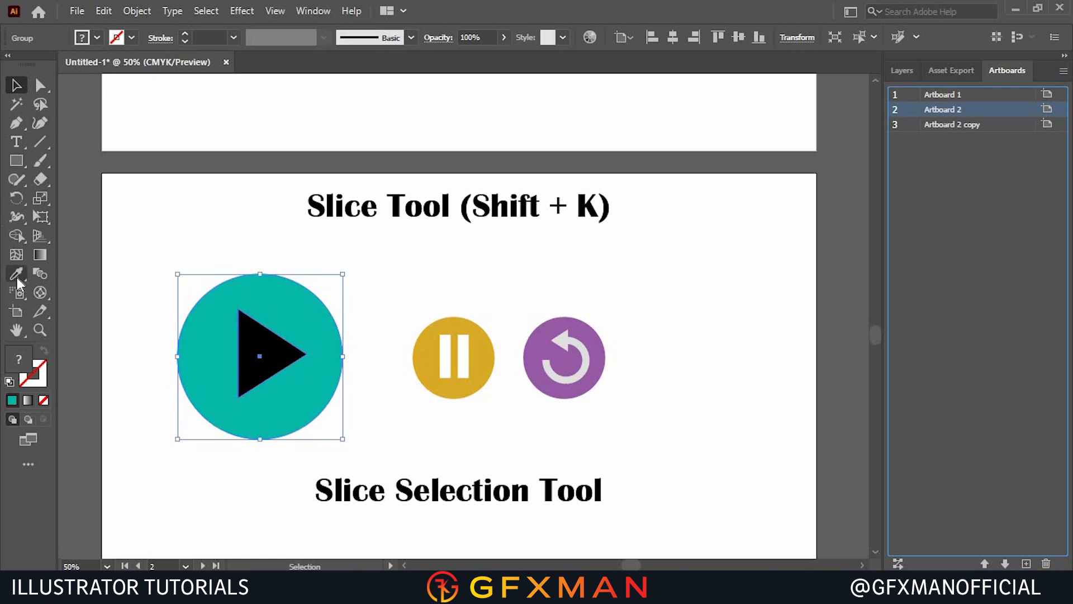
# - Draw three separate slices with the Slice tool around the enlarged play icon, the pause icon and the replay icon
pyautogui.click(40, 310)
pyautogui.moveTo(152, 264); pyautogui.dragTo(356, 454)
pyautogui.moveTo(395, 284); pyautogui.dragTo(513, 446)
pyautogui.moveTo(522, 310); pyautogui.dragTo(611, 424)
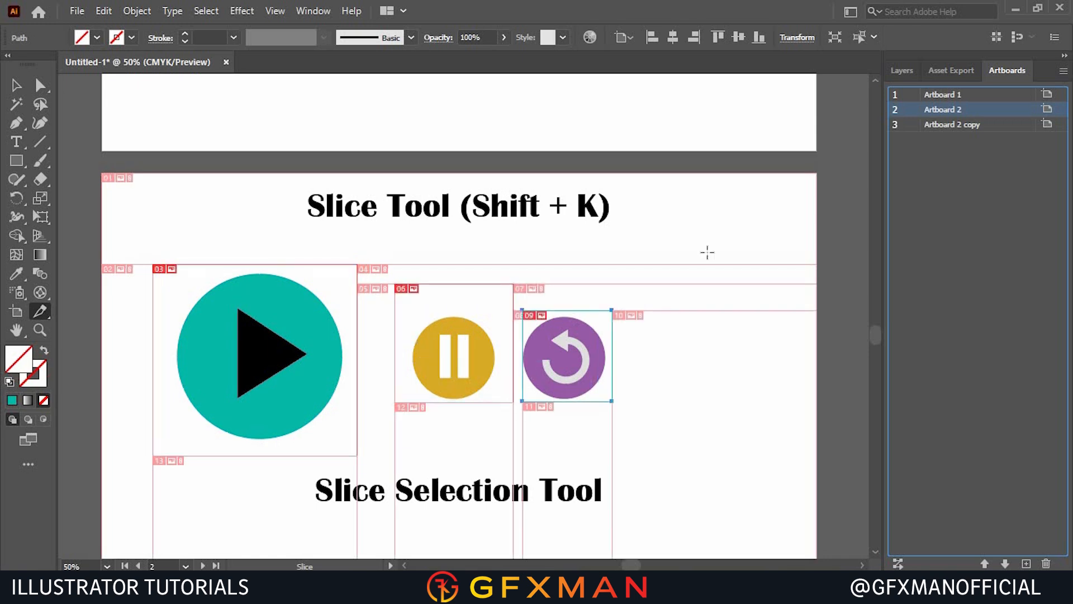
# - Open the artwork in Save for Web and select the play, pause and replay icon slices together in the preview
pyautogui.click(75, 12)
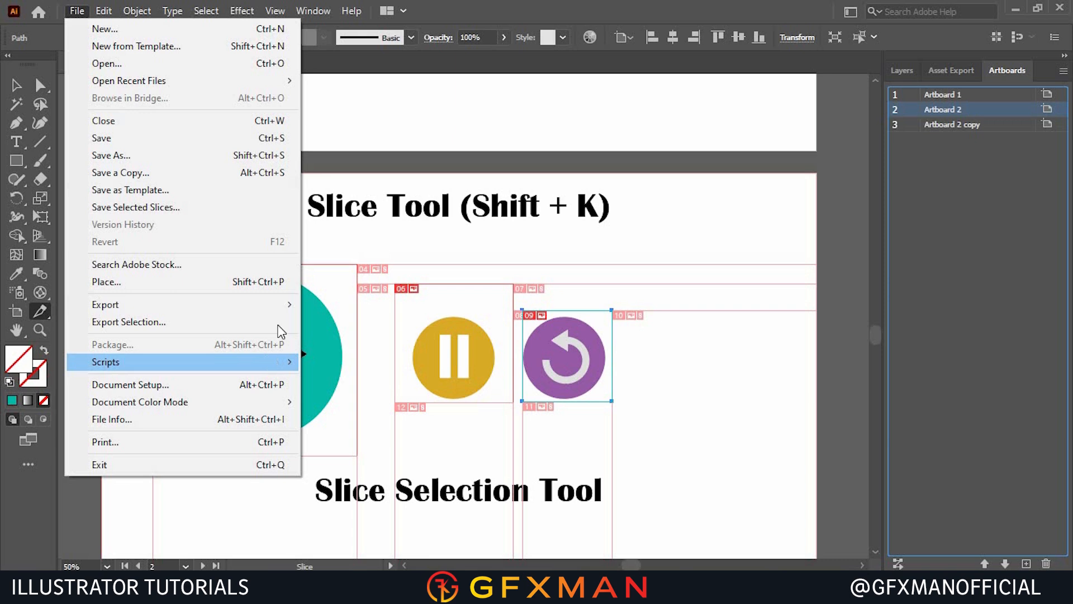
pyautogui.moveTo(280, 304)
pyautogui.click(380, 339)
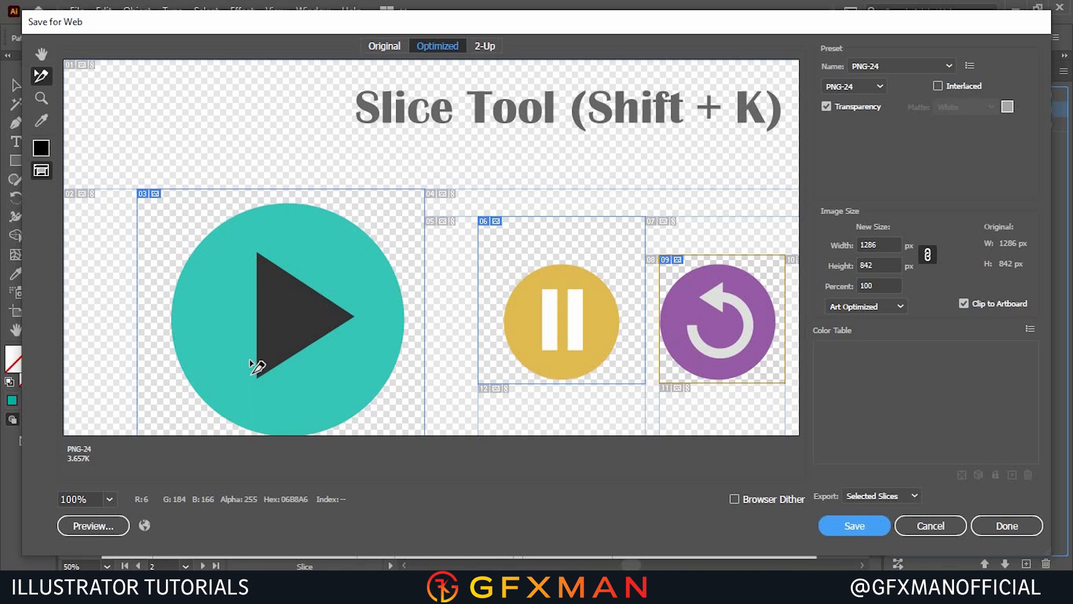
pyautogui.click(334, 333)
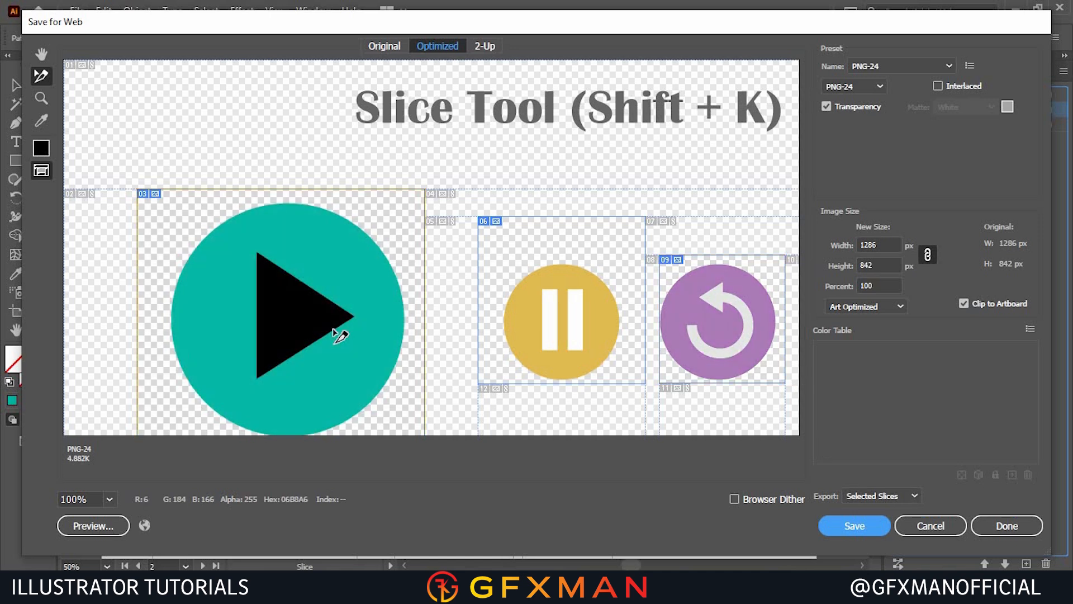
pyautogui.keyDown('shift'); pyautogui.click(551, 296); pyautogui.keyUp('shift')
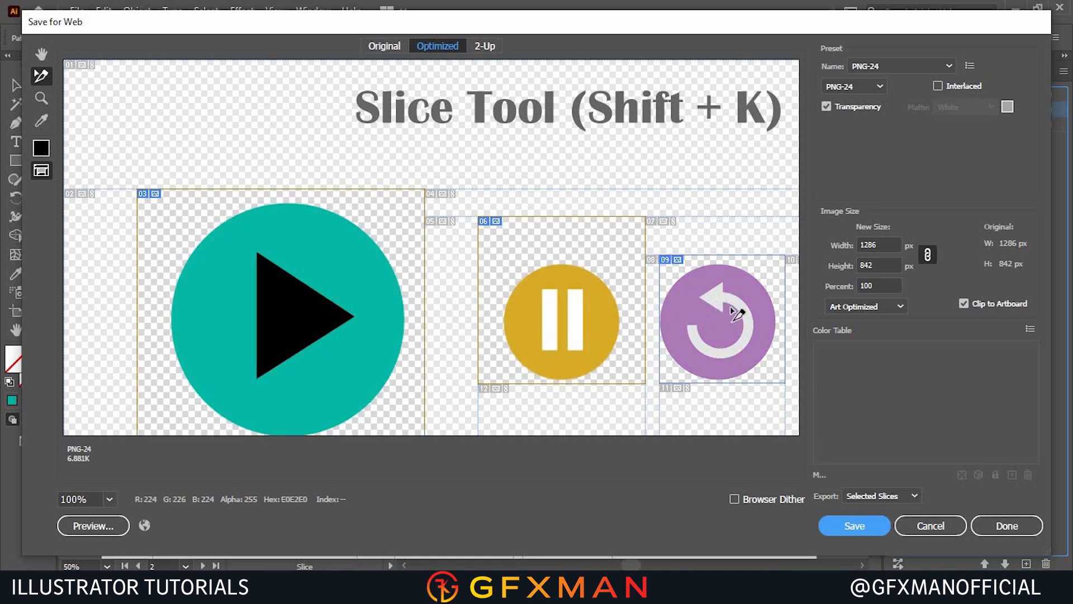
pyautogui.keyDown('shift'); pyautogui.click(717, 299); pyautogui.keyUp('shift')
# - Save the selected slices as Images Only under the name Untitled-1 in a new folder inside Data
pyautogui.click(861, 525)
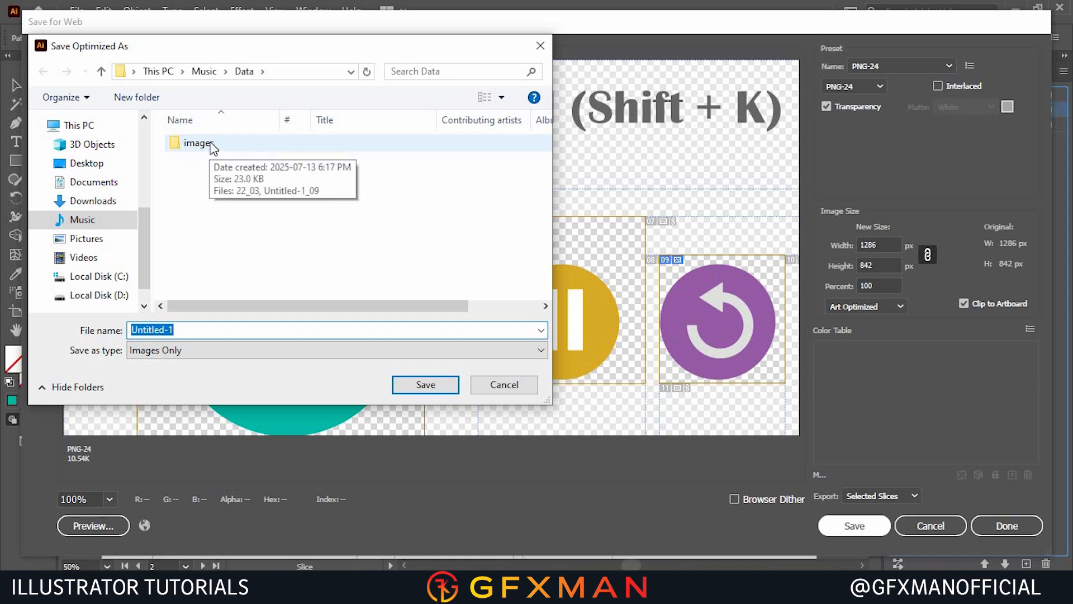
pyautogui.click(138, 98)
pyautogui.click(249, 167)
pyautogui.doubleClick(249, 168)
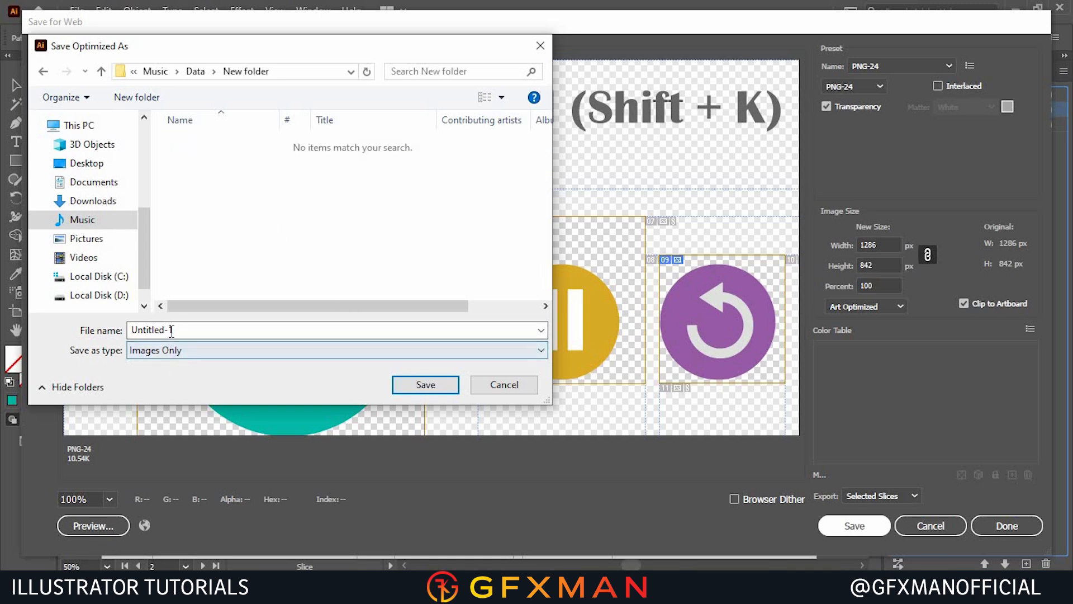
pyautogui.click(426, 385)
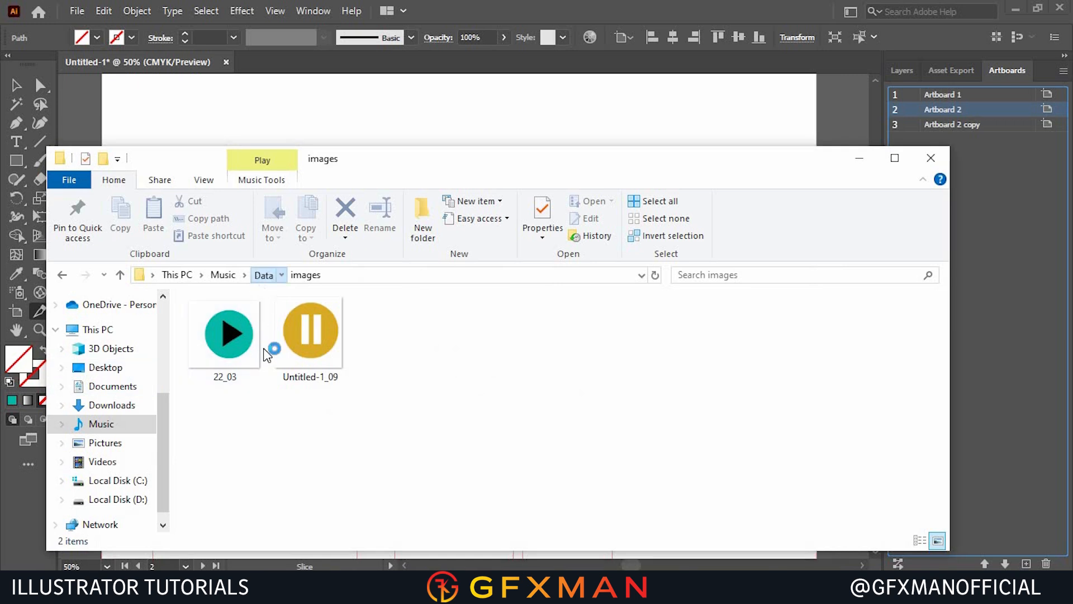
# - In File Explorer, open the images folder within New folder under Data, inspect the exported slice files, and return to Illustrator
pyautogui.click(262, 274)
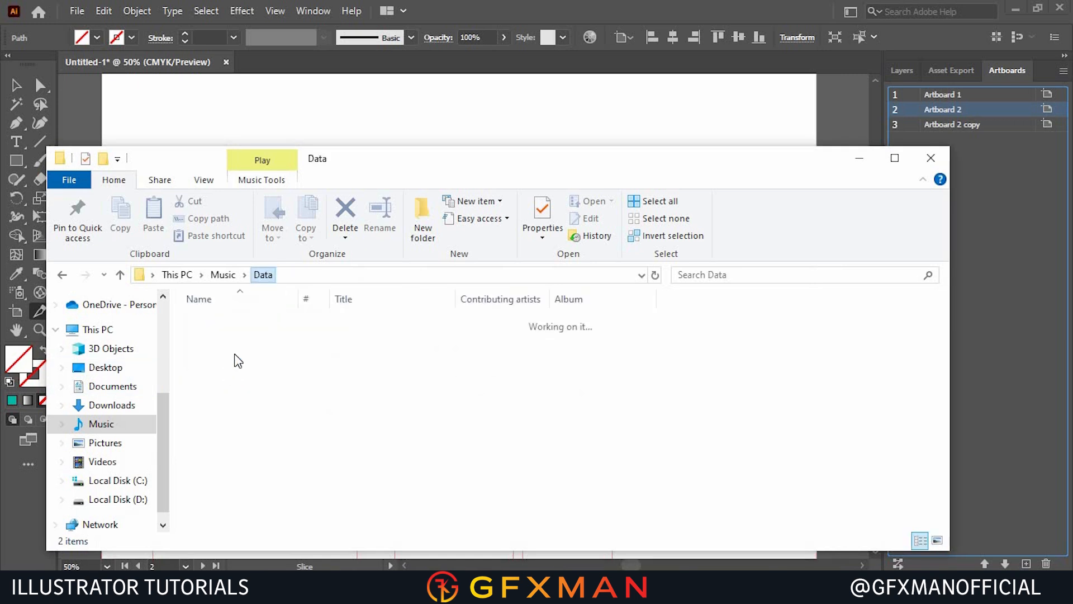
pyautogui.click(234, 339)
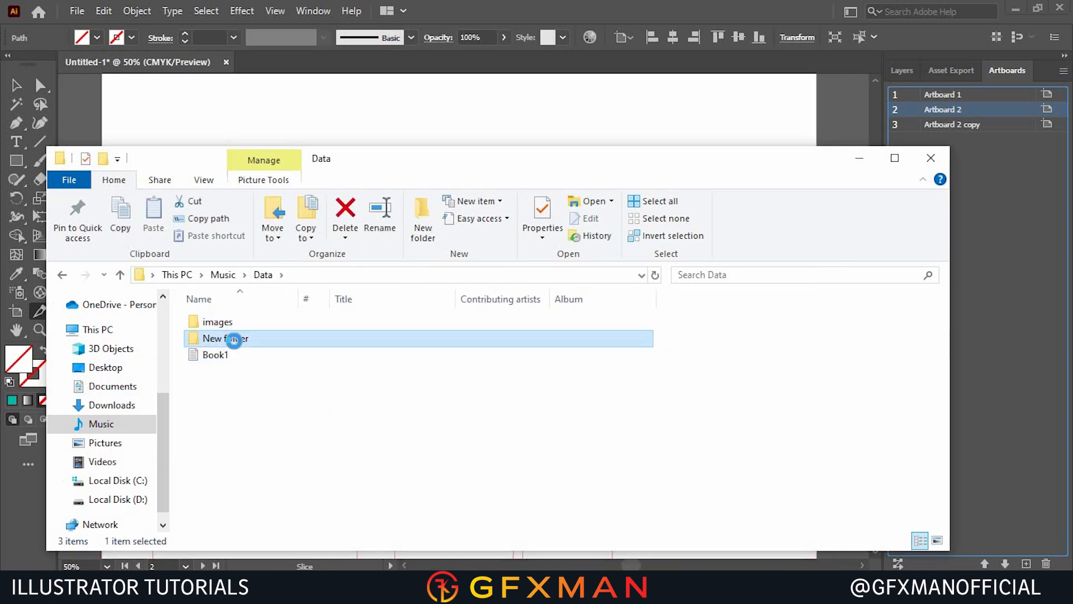
pyautogui.doubleClick(234, 338)
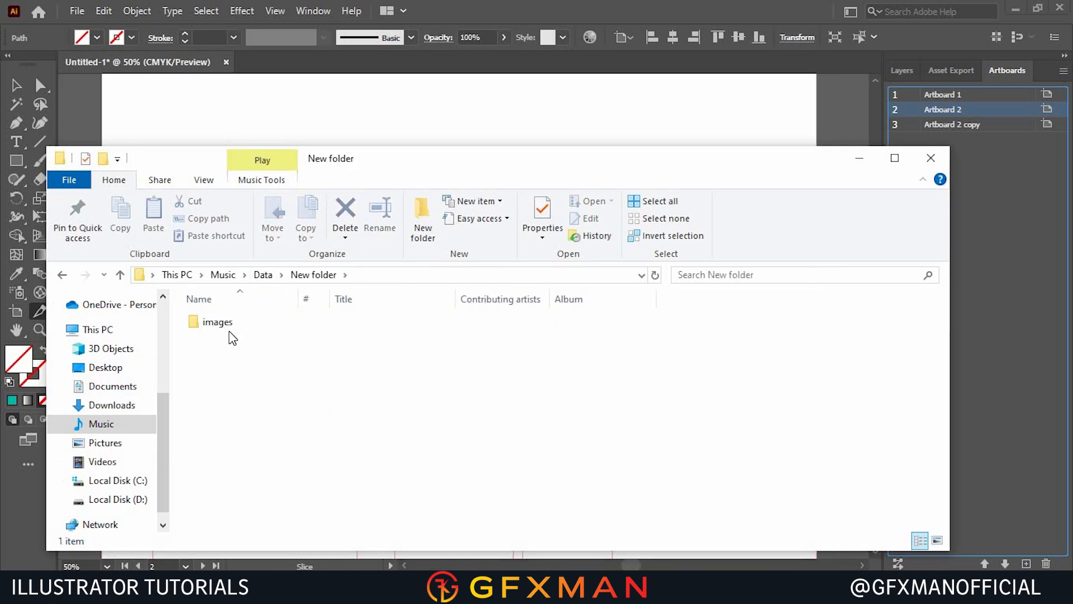
pyautogui.doubleClick(222, 323)
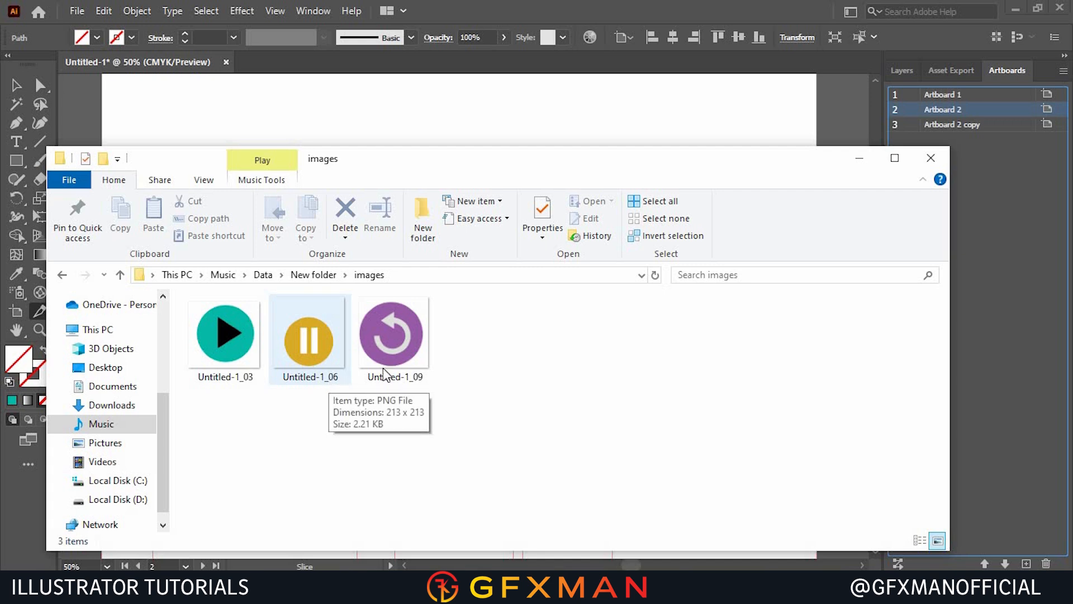
pyautogui.moveTo(404, 364)
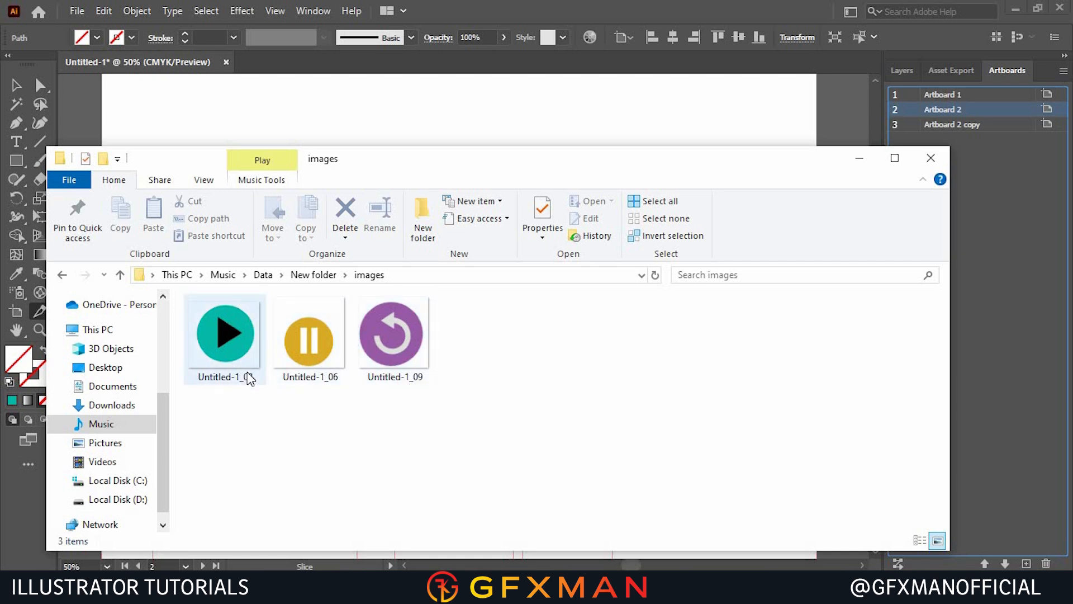
pyautogui.moveTo(249, 378)
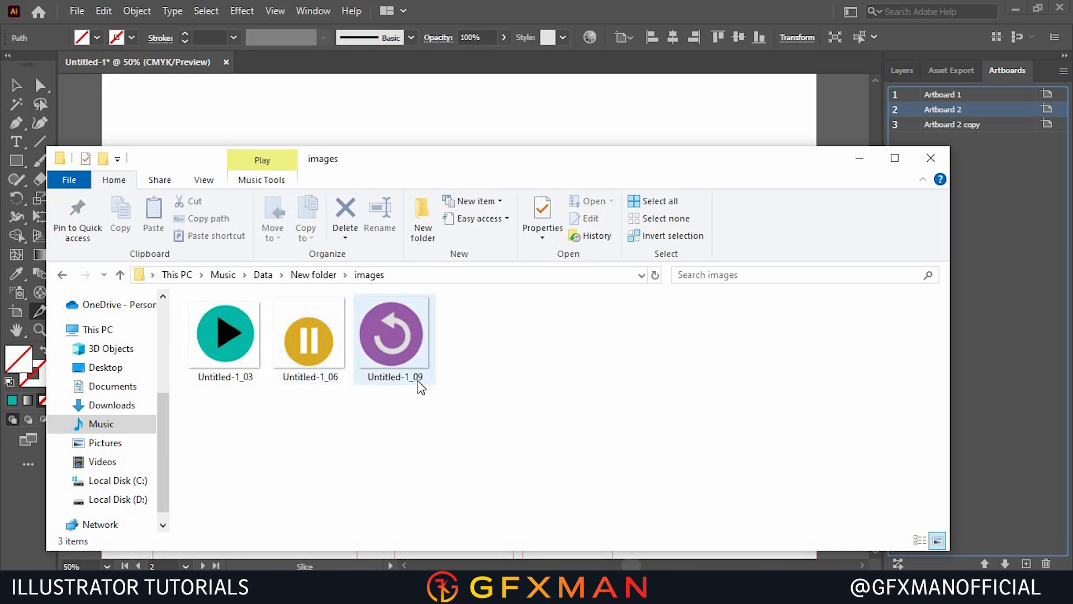
pyautogui.click(448, 590)
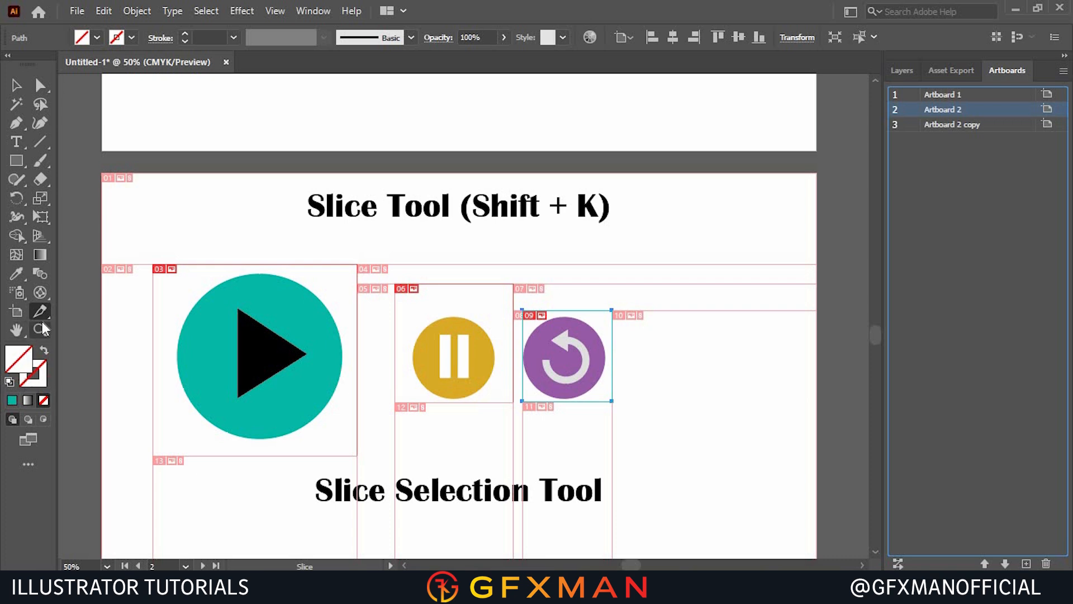
# - Tighten the upper, left and right edges of the pause icon's slice with the Slice Selection tool, and select the replay icon's slice
pyautogui.moveTo(45, 314); pyautogui.dragTo(119, 329)
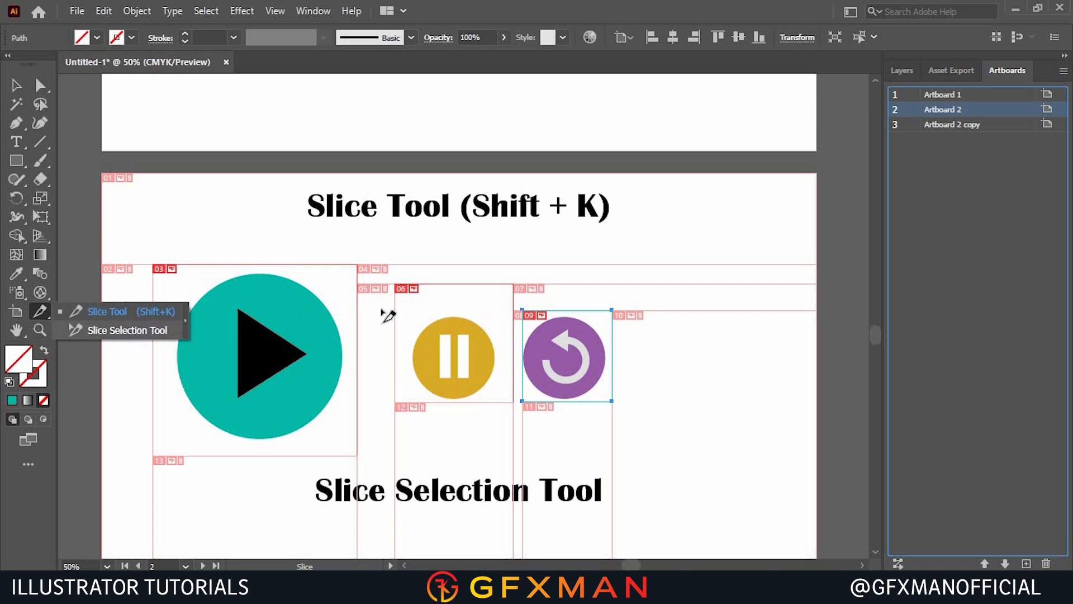
pyautogui.click(463, 298)
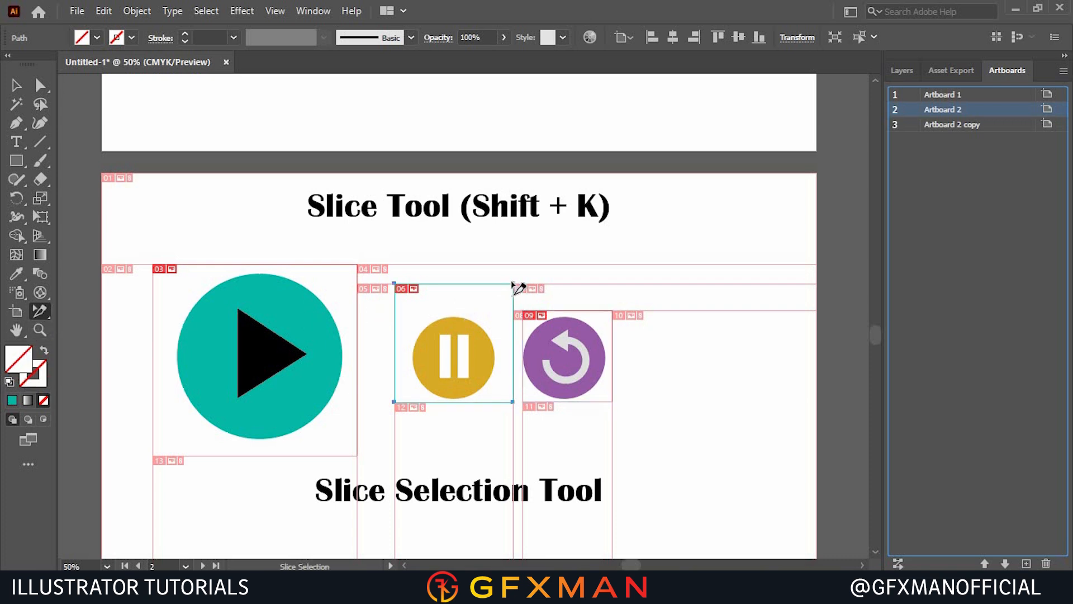
pyautogui.moveTo(452, 286); pyautogui.dragTo(453, 310)
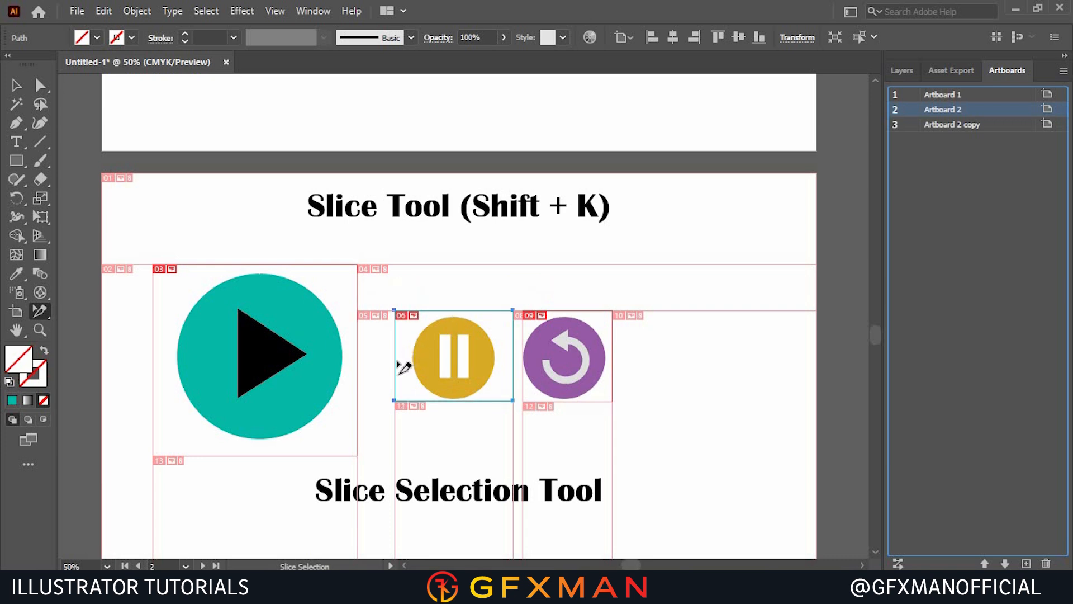
pyautogui.moveTo(398, 361); pyautogui.dragTo(411, 360)
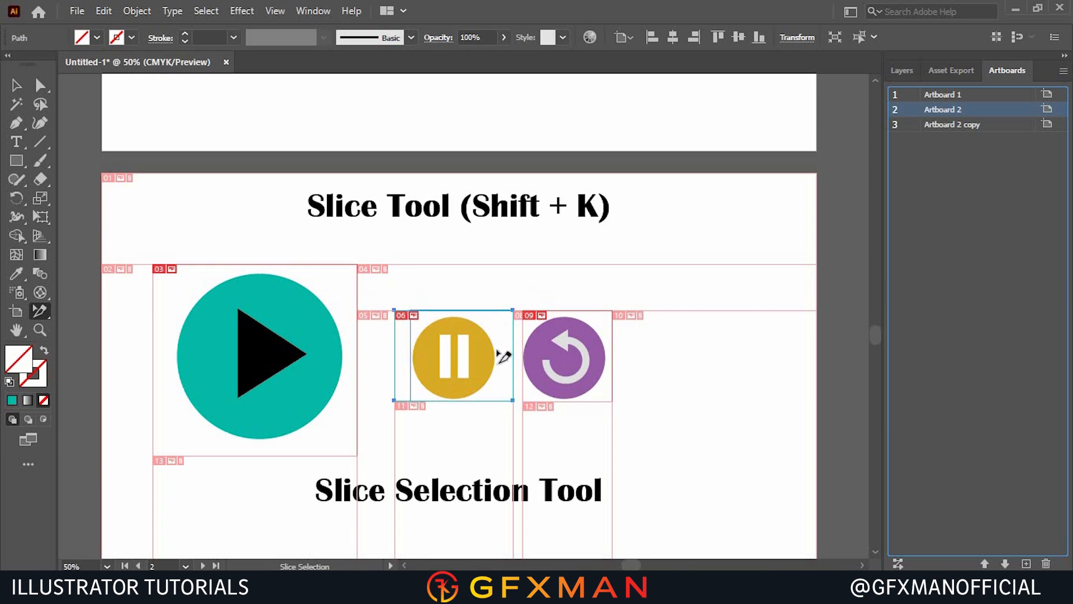
pyautogui.moveTo(512, 357); pyautogui.dragTo(499, 357)
pyautogui.moveTo(457, 314); pyautogui.dragTo(456, 314)
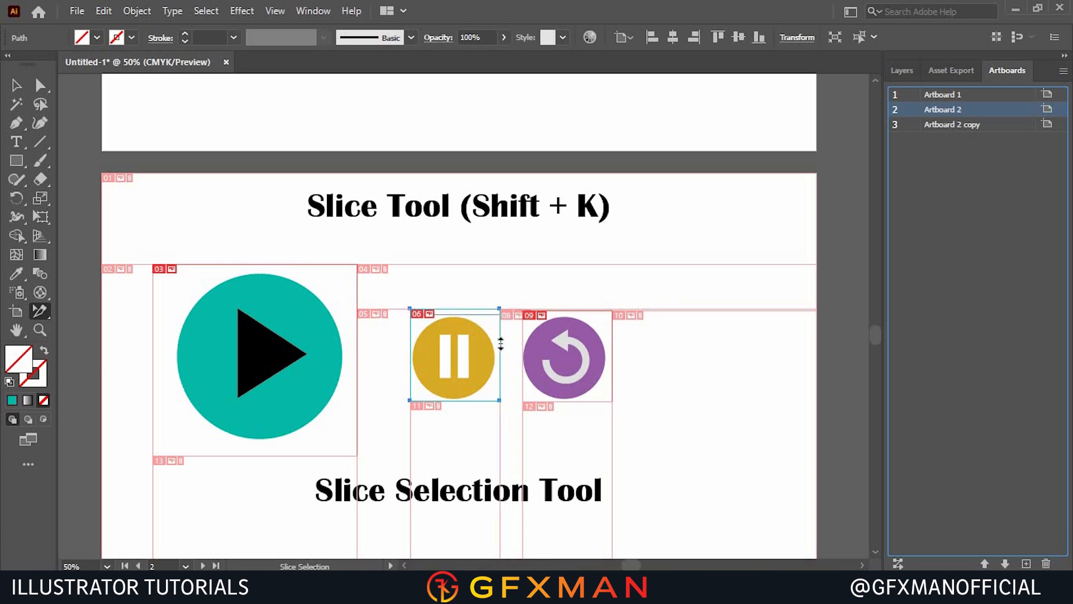
pyautogui.click(590, 359)
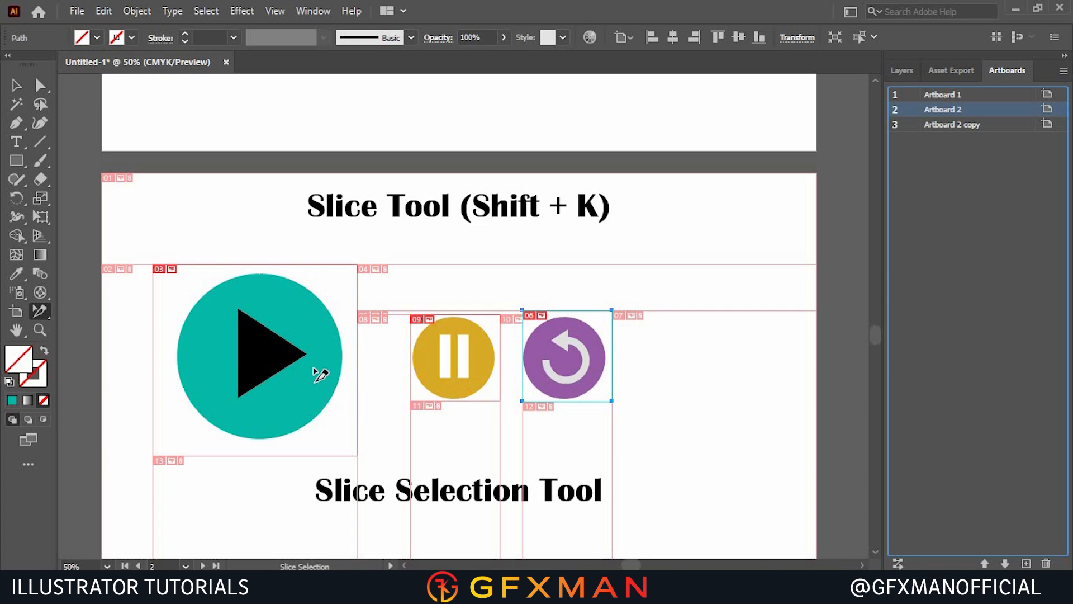
# - On the Measure Tool artboard, measure the height and width of the pause icon's left white bar with the Measure tool
pyautogui.scroll(-1, 319, 373)
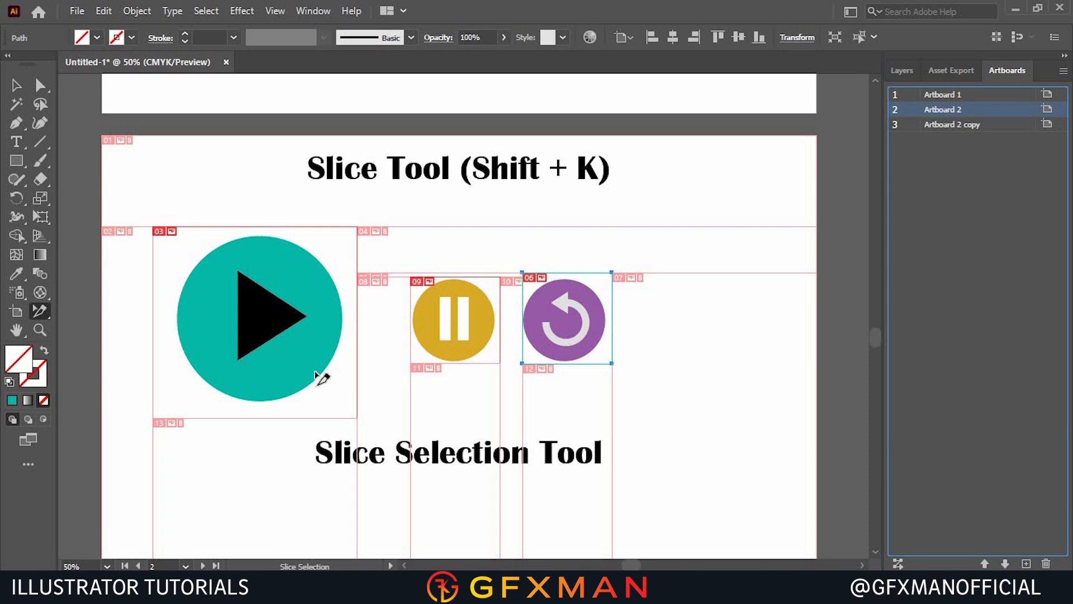
pyautogui.scroll(-2, 297, 402)
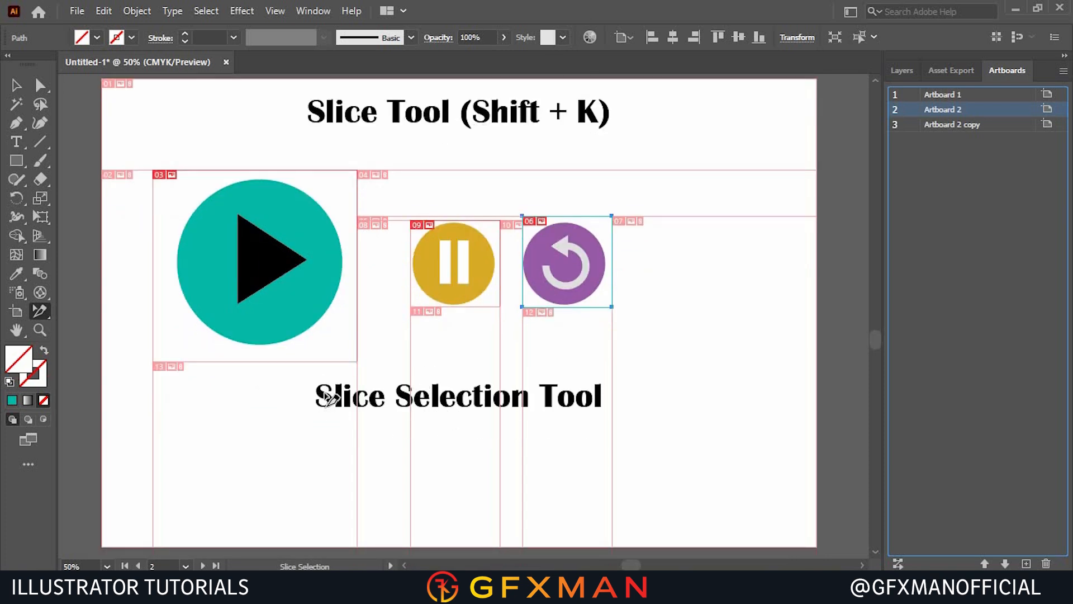
pyautogui.scroll(-8, 383, 352)
pyautogui.scroll(-6, 428, 366)
pyautogui.press('v')
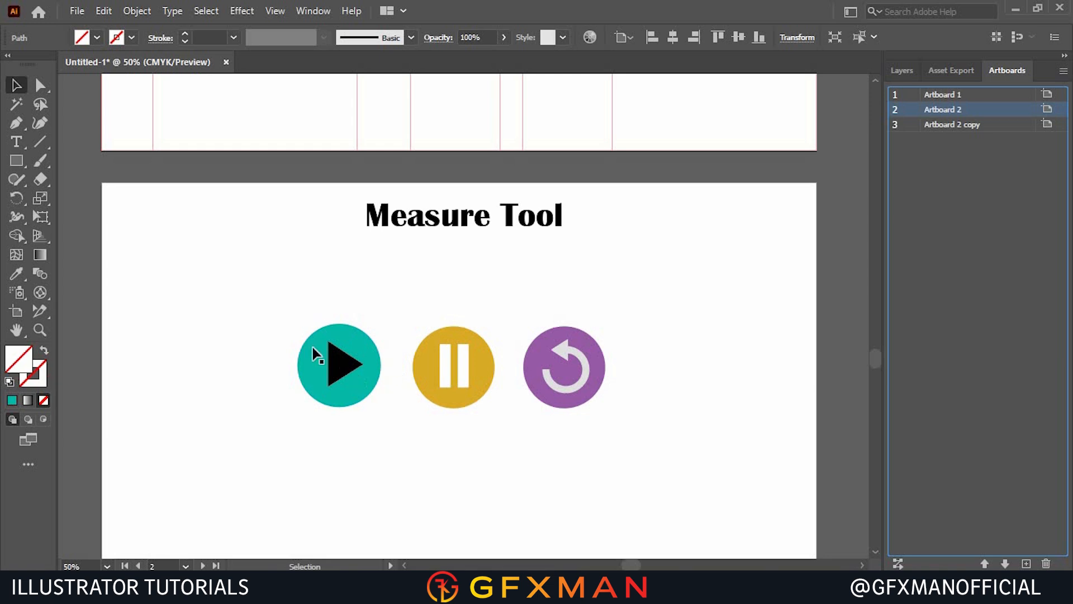
pyautogui.scroll(1, 313, 349)
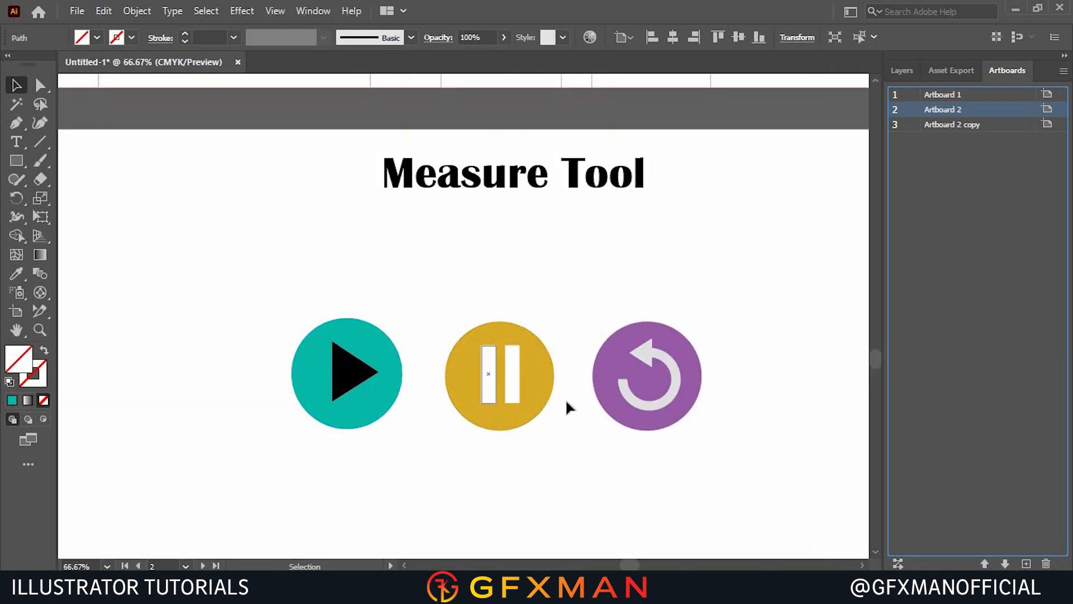
pyautogui.scroll(3, 565, 400)
pyautogui.scroll(1, 314, 277)
pyautogui.scroll(1, 314, 277)
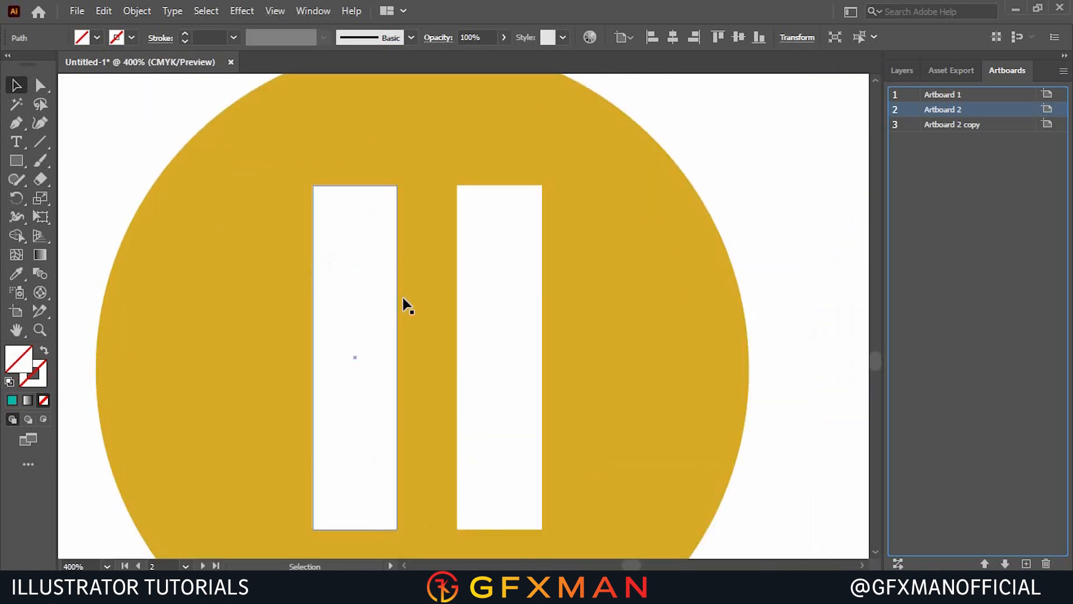
pyautogui.scroll(-1, 221, 217)
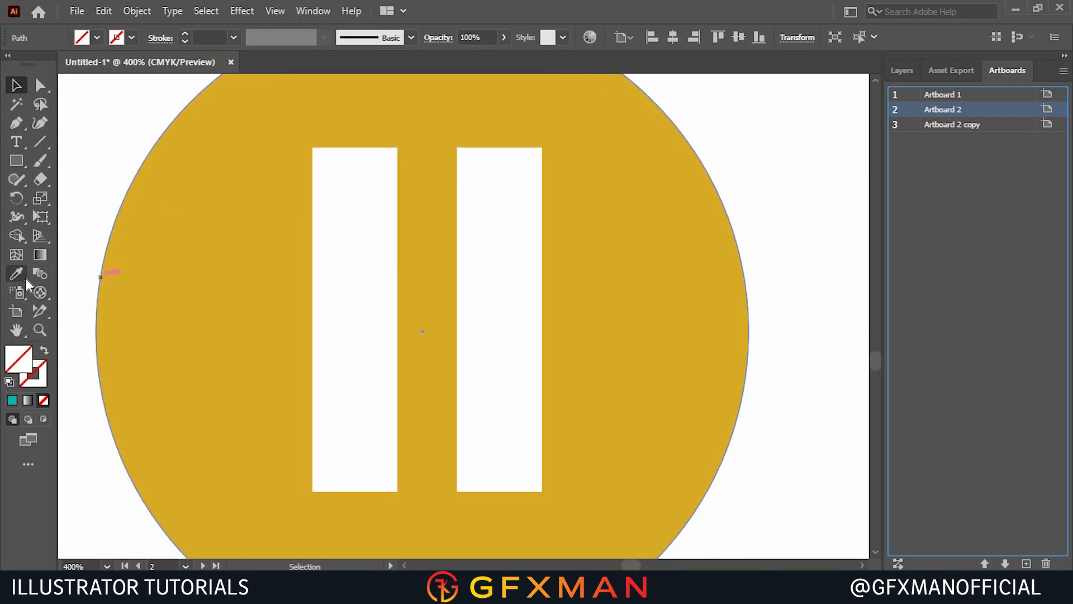
pyautogui.moveTo(25, 277); pyautogui.dragTo(73, 293)
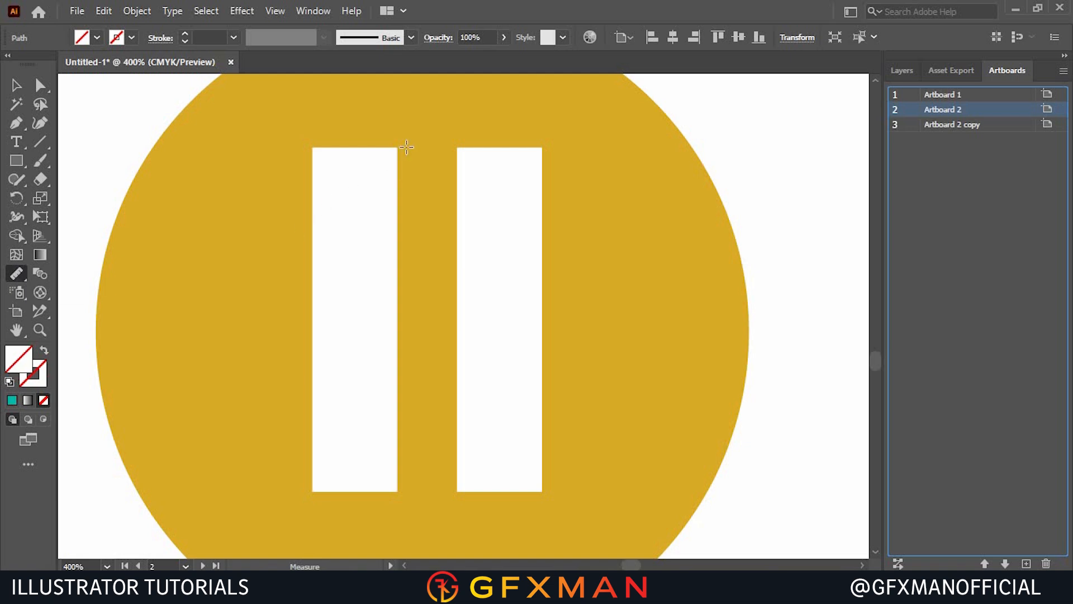
pyautogui.moveTo(397, 148); pyautogui.dragTo(397, 491)
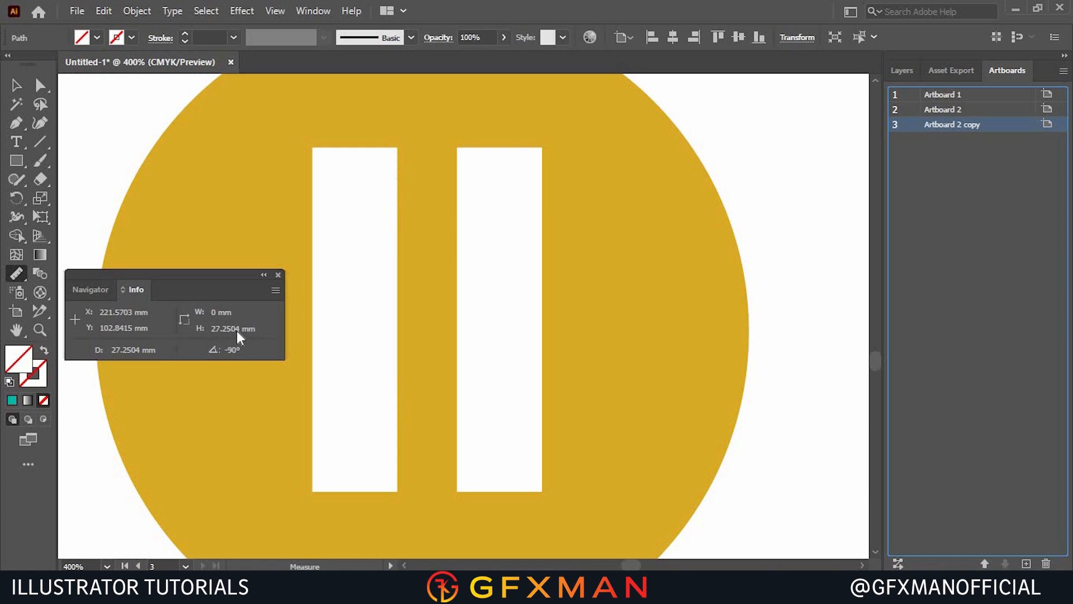
pyautogui.moveTo(312, 147); pyautogui.dragTo(398, 152)
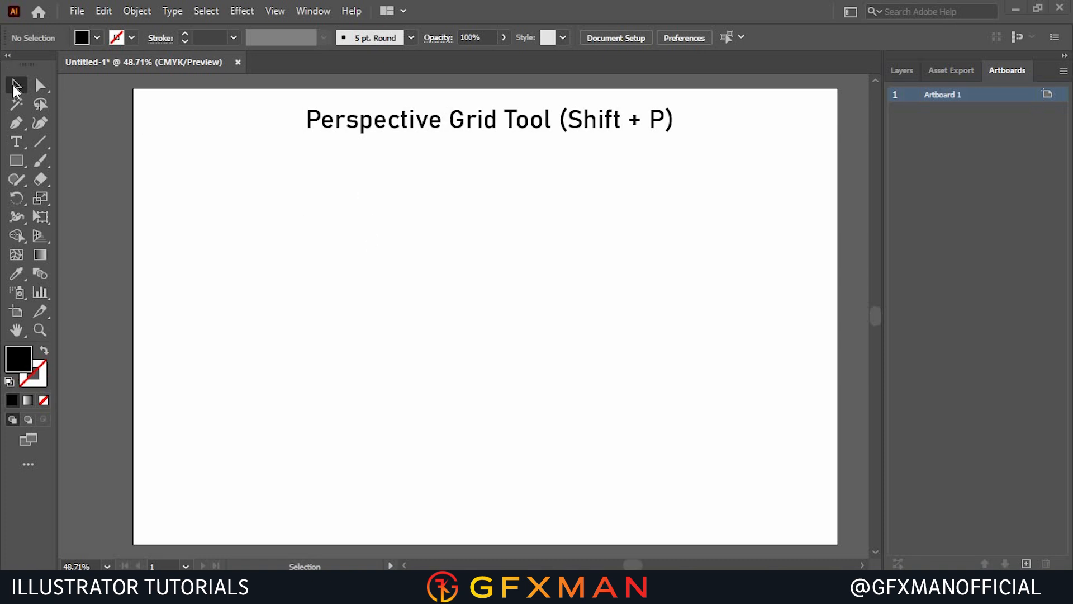
# - Show the perspective grid with the Perspective Grid tool, and try the Perspective Selection, Selection and Direct Selection tools with it
pyautogui.click(41, 240)
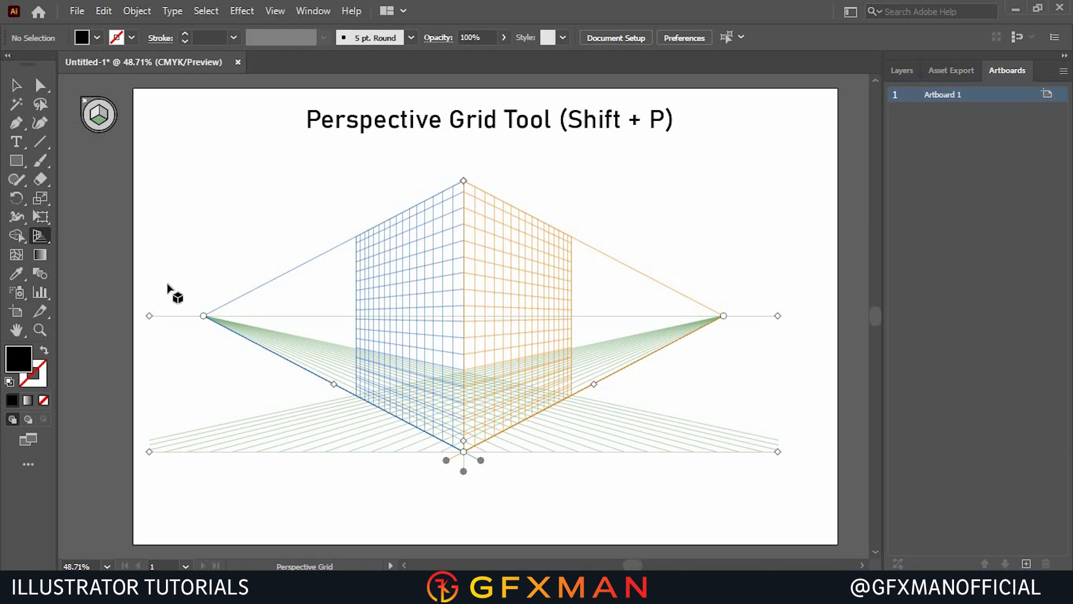
pyautogui.click(44, 238)
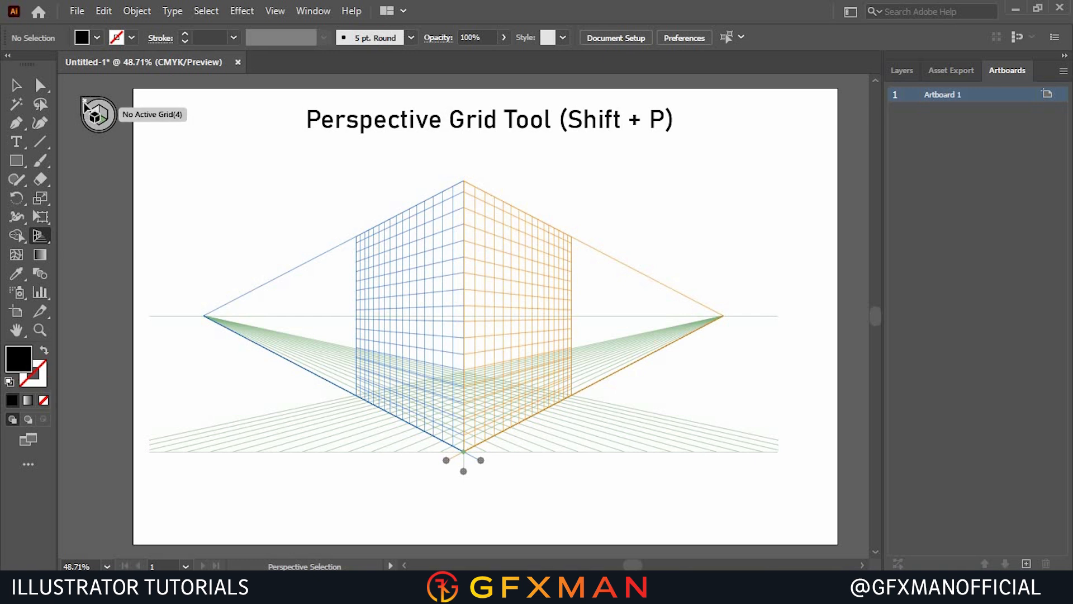
pyautogui.click(38, 237)
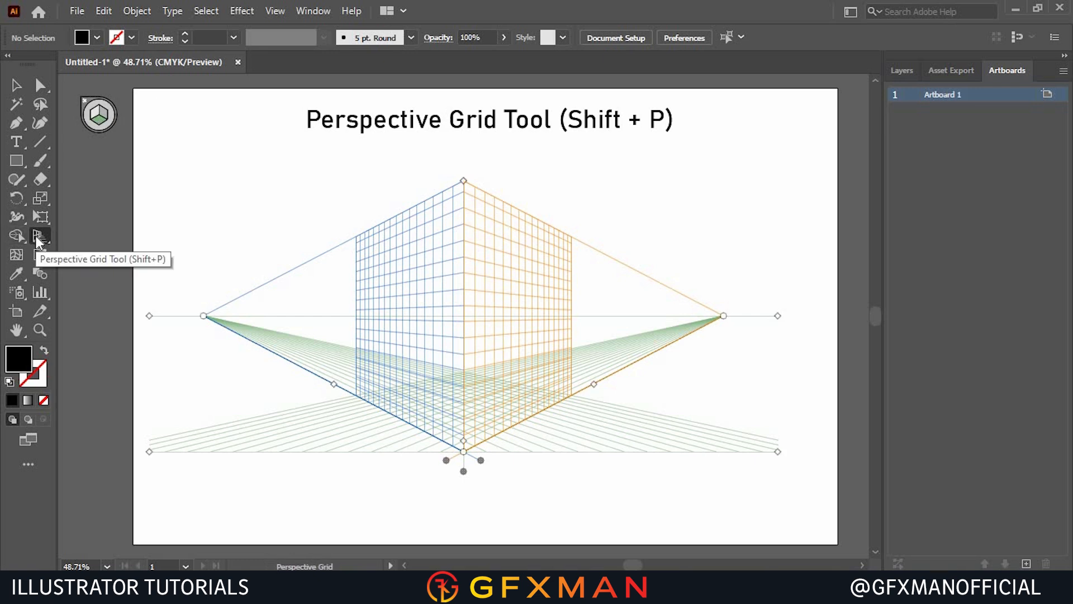
pyautogui.click(36, 236)
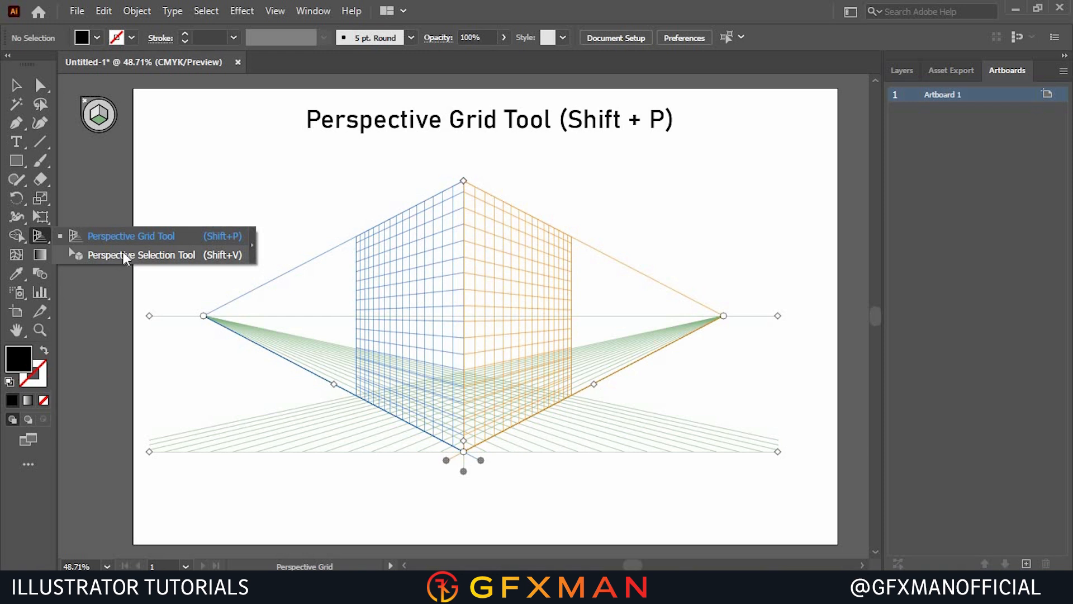
pyautogui.click(40, 235)
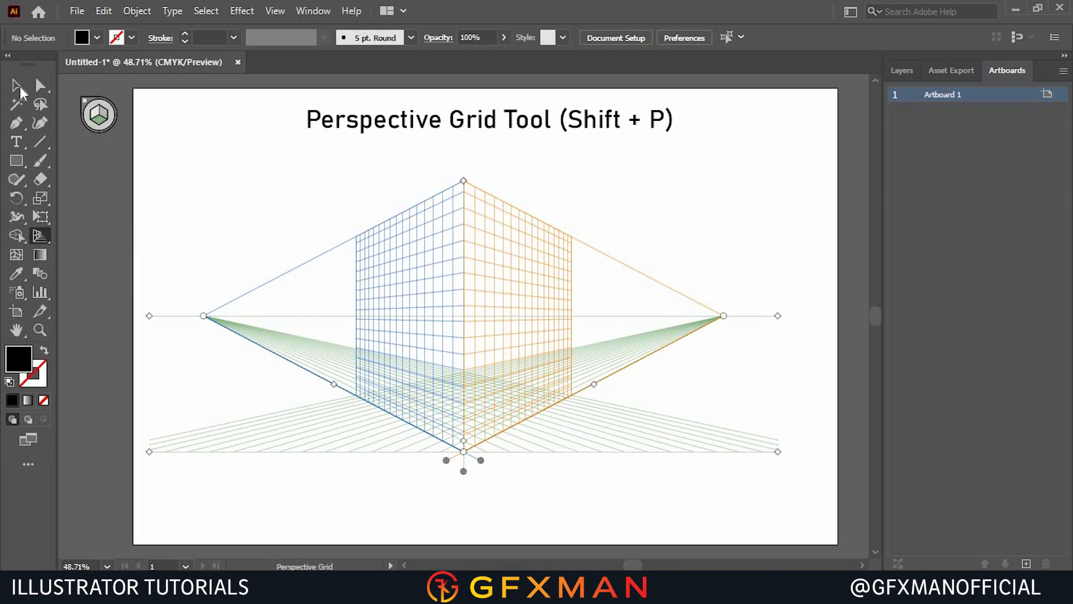
pyautogui.click(16, 85)
pyautogui.click(40, 85)
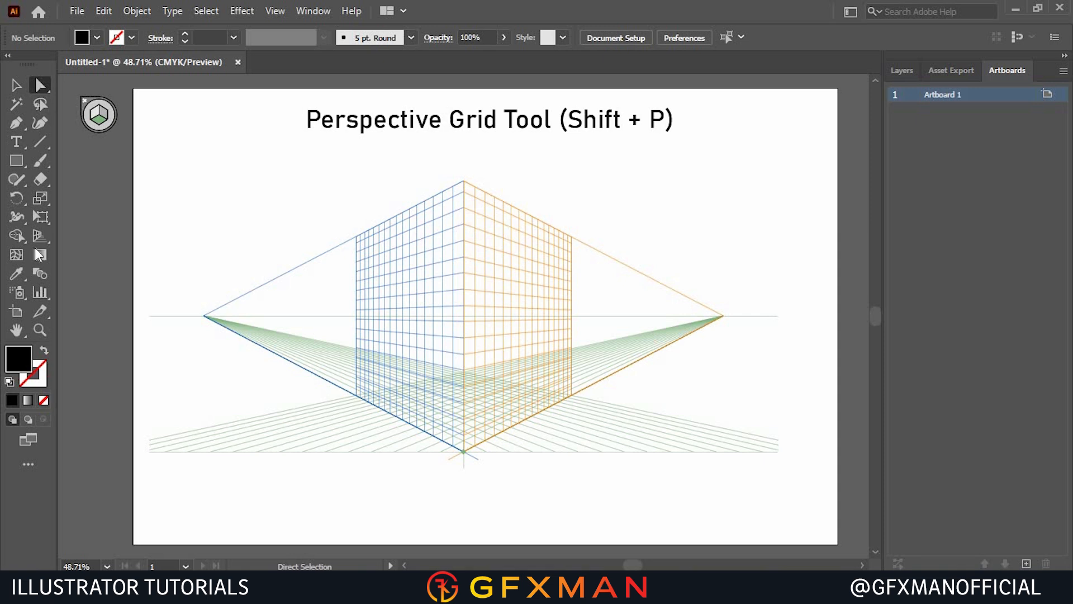
# - Hide the perspective grid and bring it back with the Perspective Grid tool
pyautogui.click(40, 238)
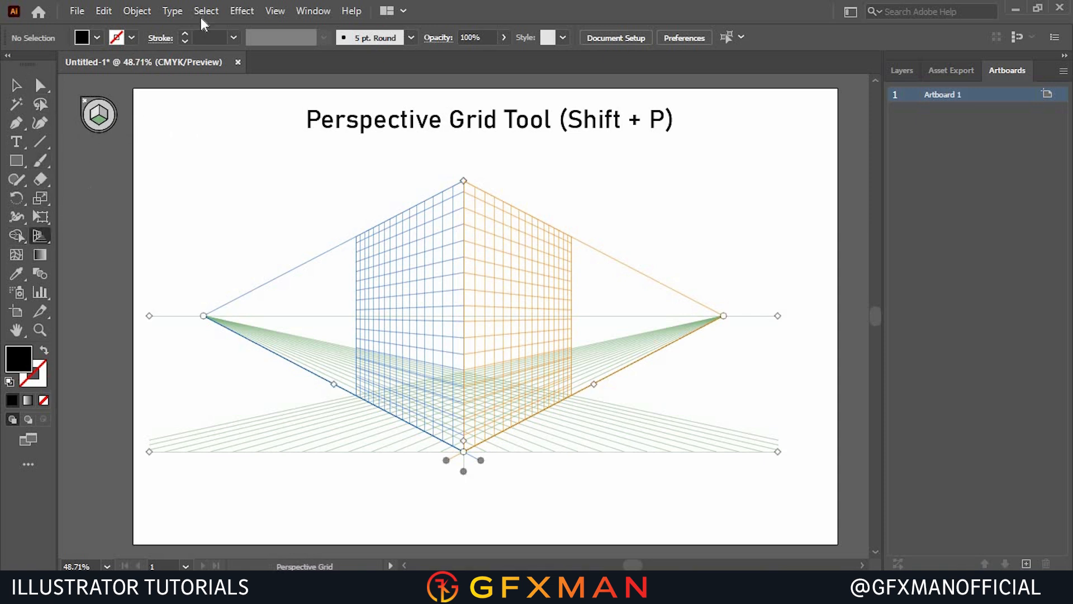
pyautogui.click(275, 10)
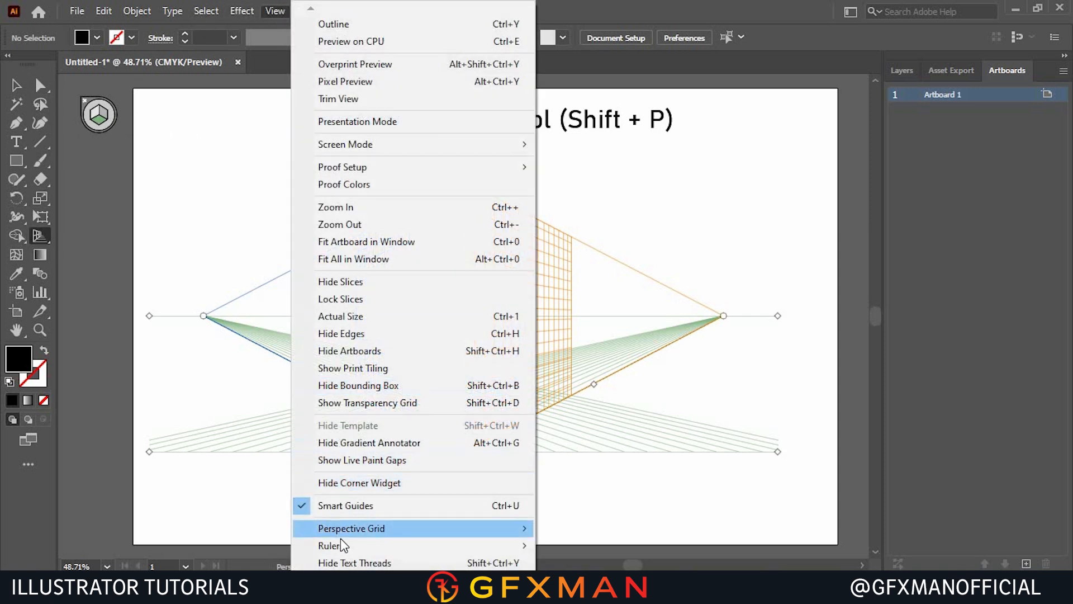
pyautogui.moveTo(502, 528)
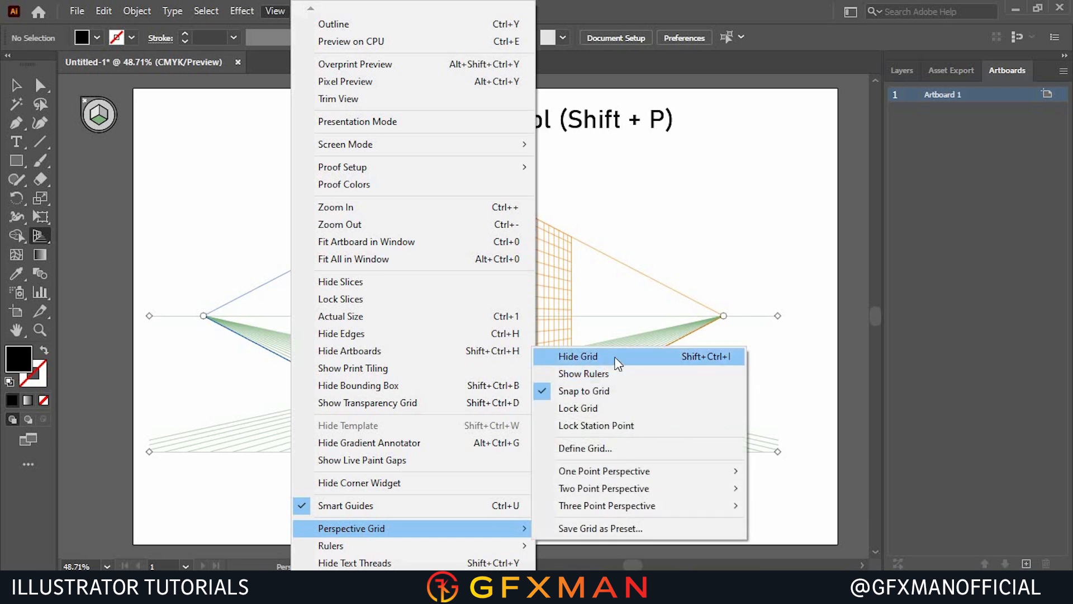
pyautogui.click(722, 361)
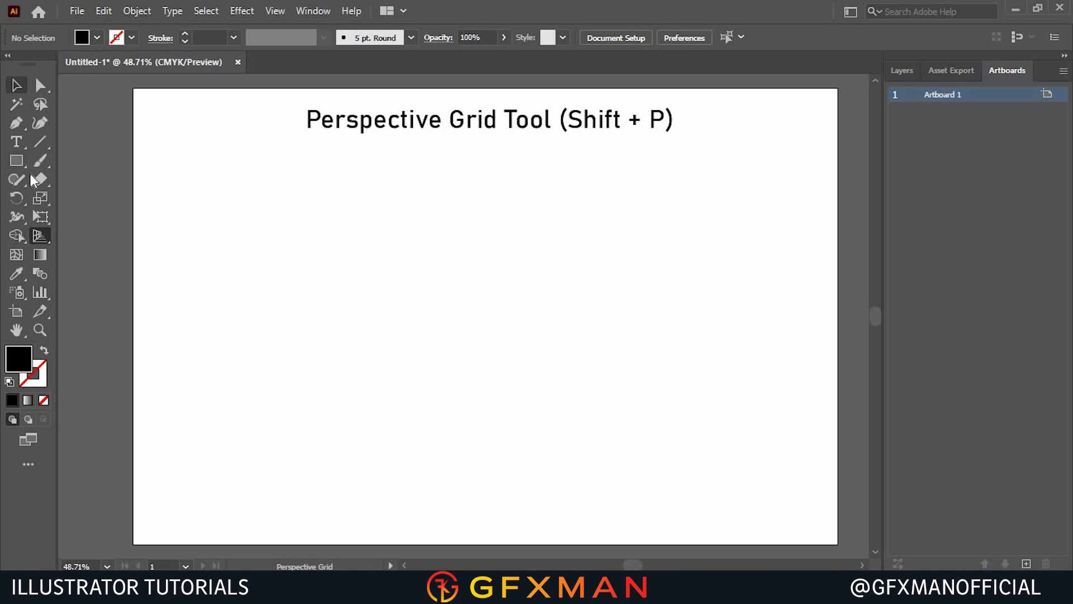
pyautogui.click(40, 235)
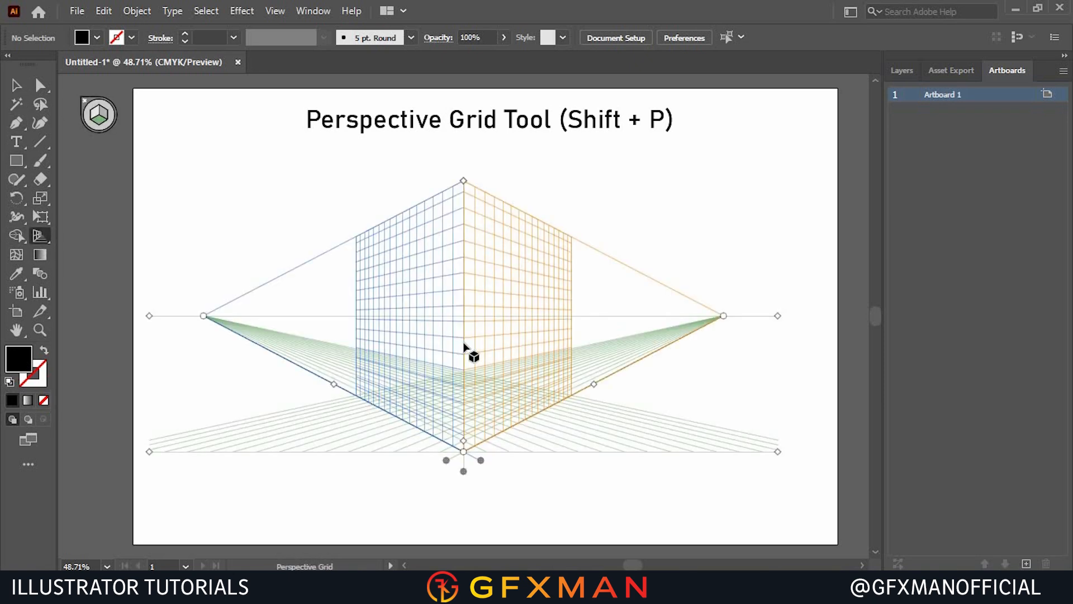
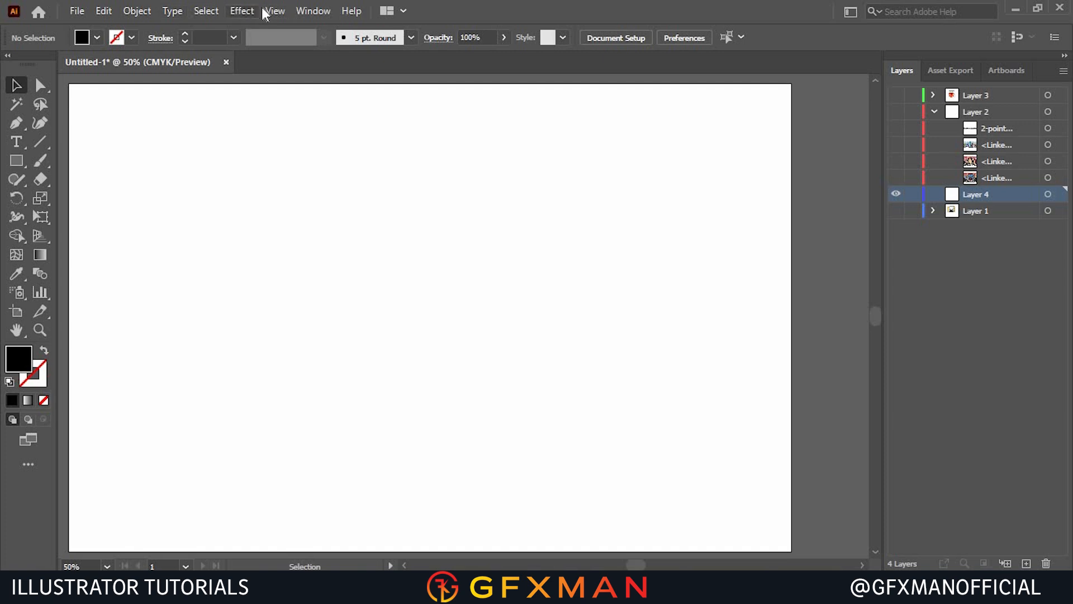
# - Display the two point perspective grid using the 2P-Normal View preset, and activate the Perspective Grid tool
pyautogui.click(275, 10)
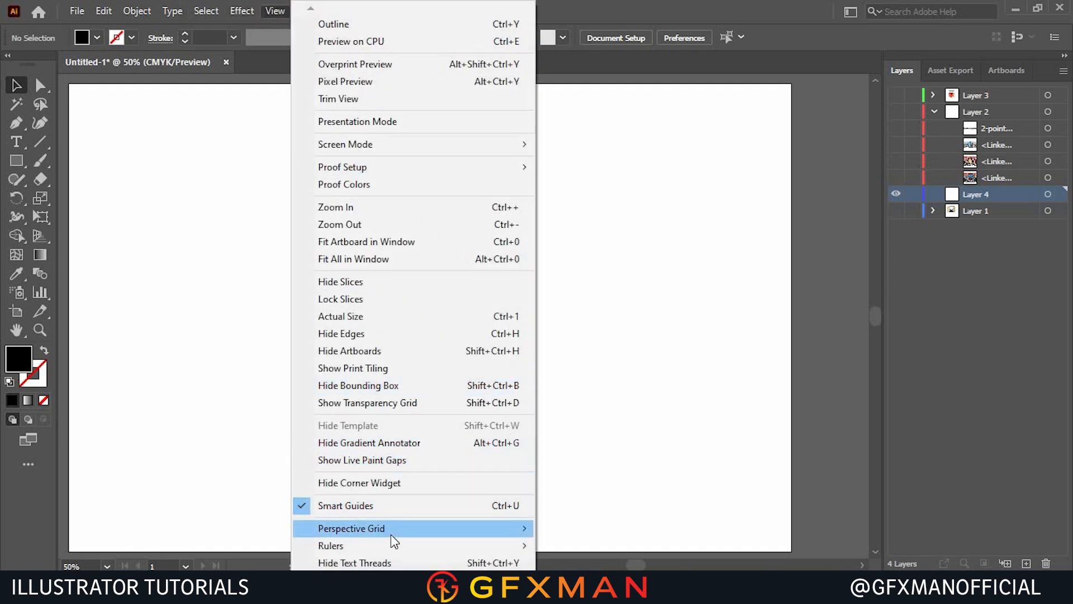
pyautogui.moveTo(393, 536)
pyautogui.moveTo(619, 487)
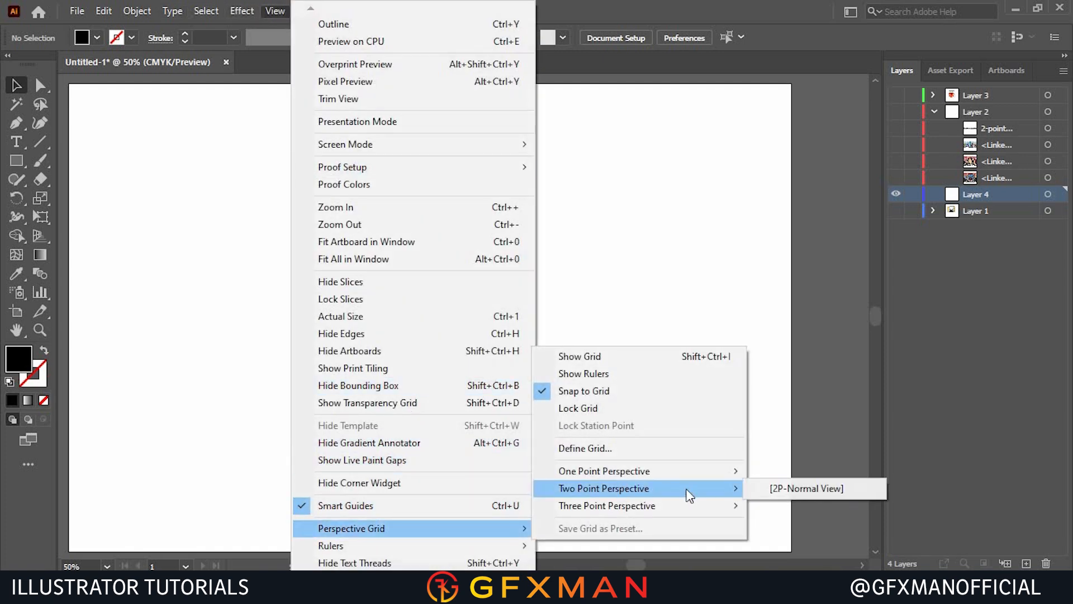
pyautogui.click(777, 492)
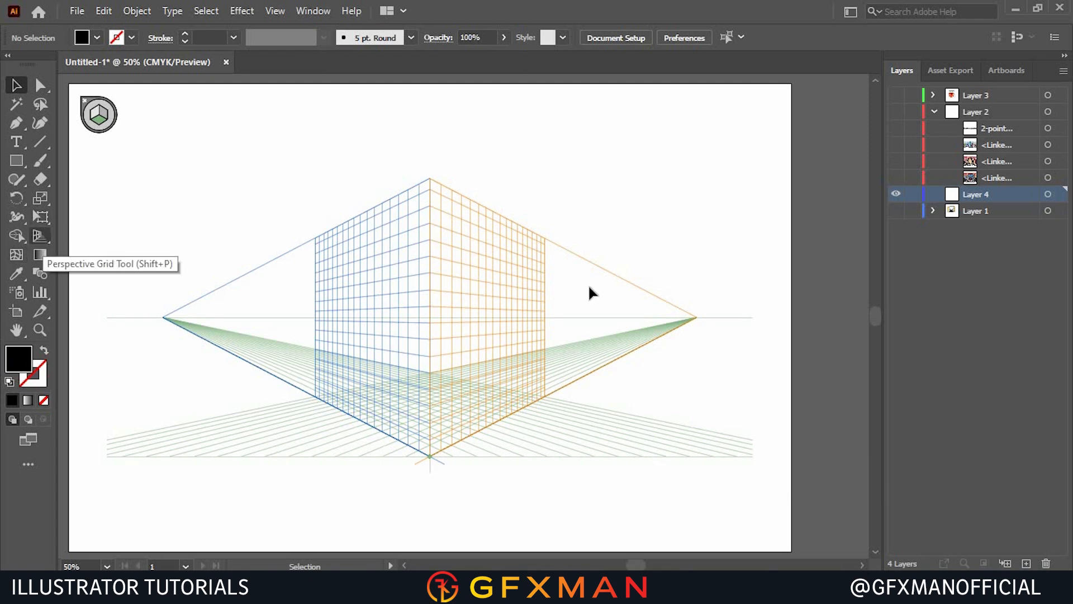
pyautogui.click(44, 236)
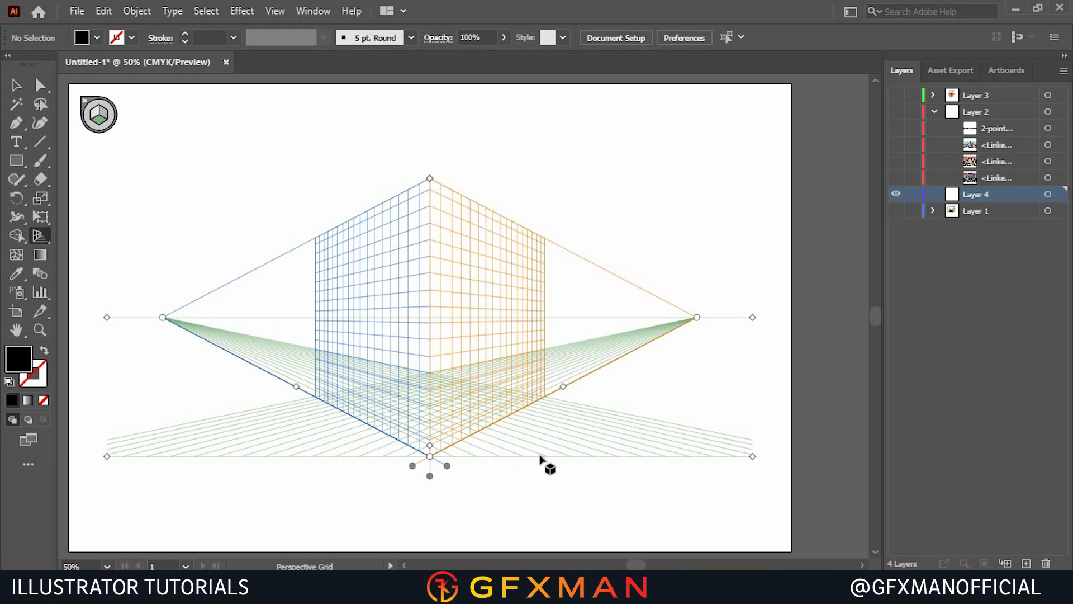
# - Review the perspective grid's definition settings for type, units, scale, viewing angle, distance, horizon height and colours, and accept them
pyautogui.click(243, 14)
pyautogui.moveTo(275, 11)
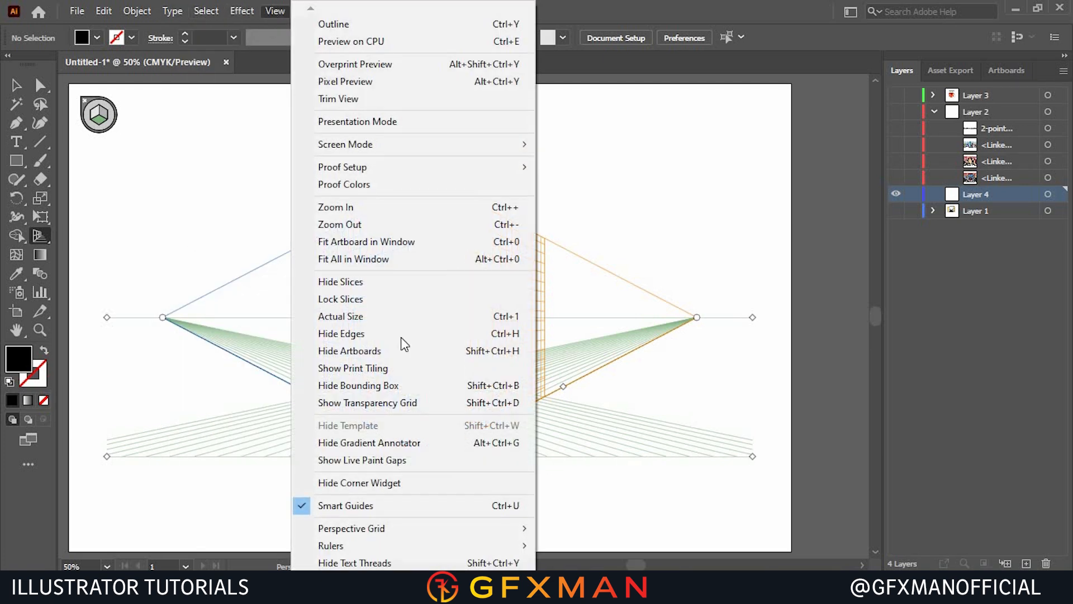
pyautogui.moveTo(417, 526)
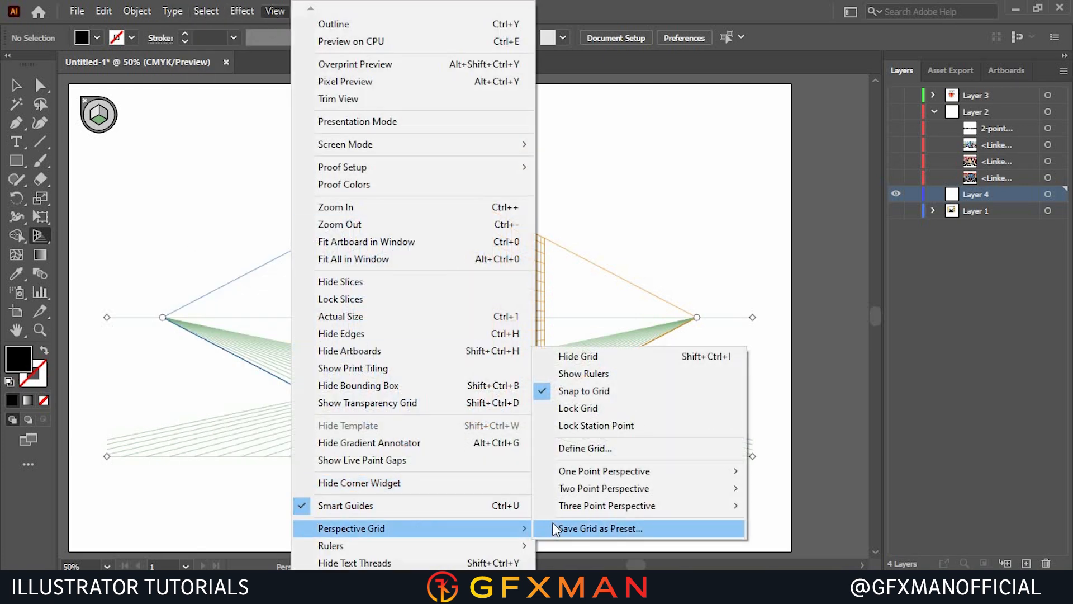
pyautogui.click(576, 451)
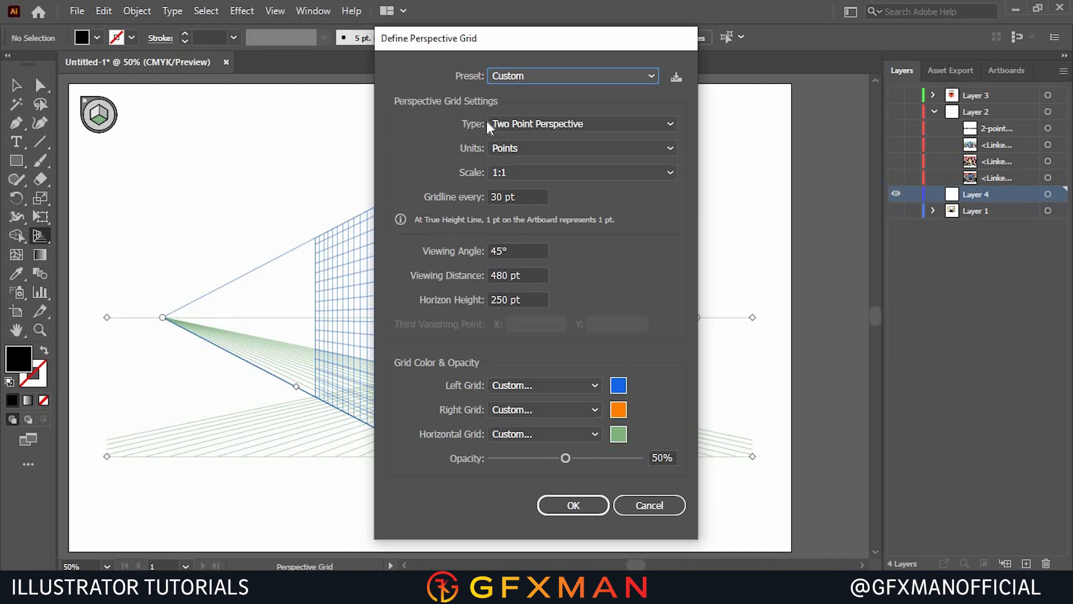
pyautogui.click(573, 504)
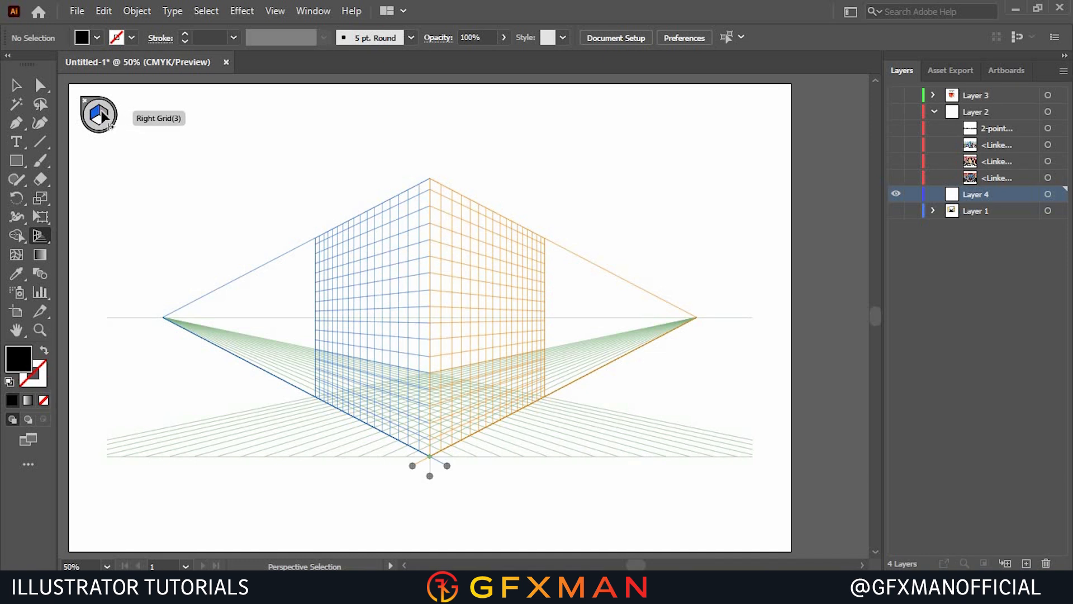
# - Draw a rectangle on the left grid plane ending at the central ground point, and fill it with an orange-red swatch
pyautogui.hotkey('shift', 'p')
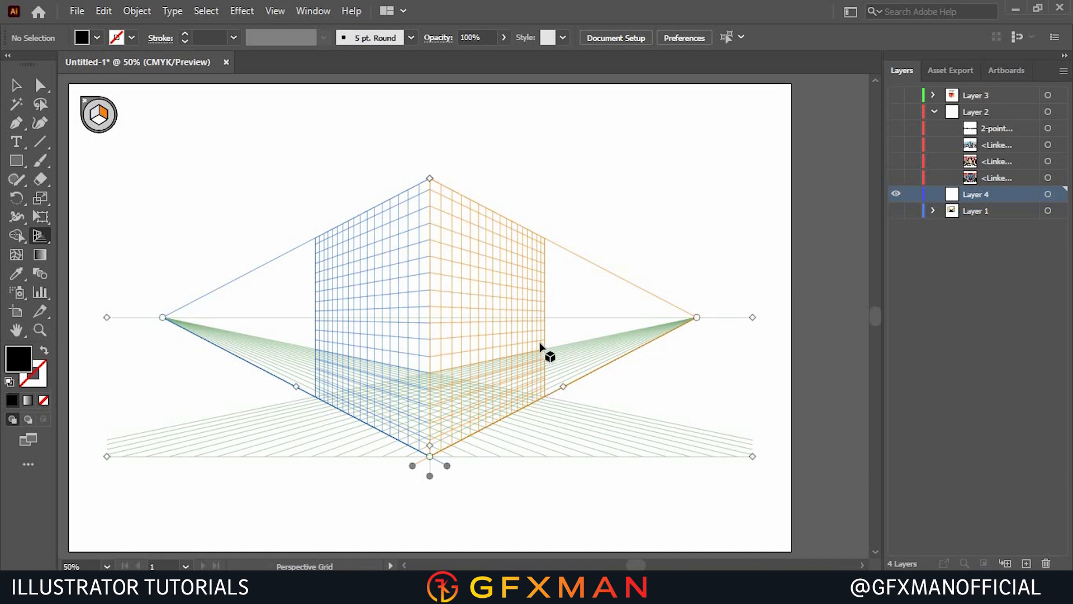
pyautogui.hotkey('shift', 'v')
pyautogui.click(93, 119)
pyautogui.click(16, 160)
pyautogui.moveTo(334, 270); pyautogui.dragTo(429, 454)
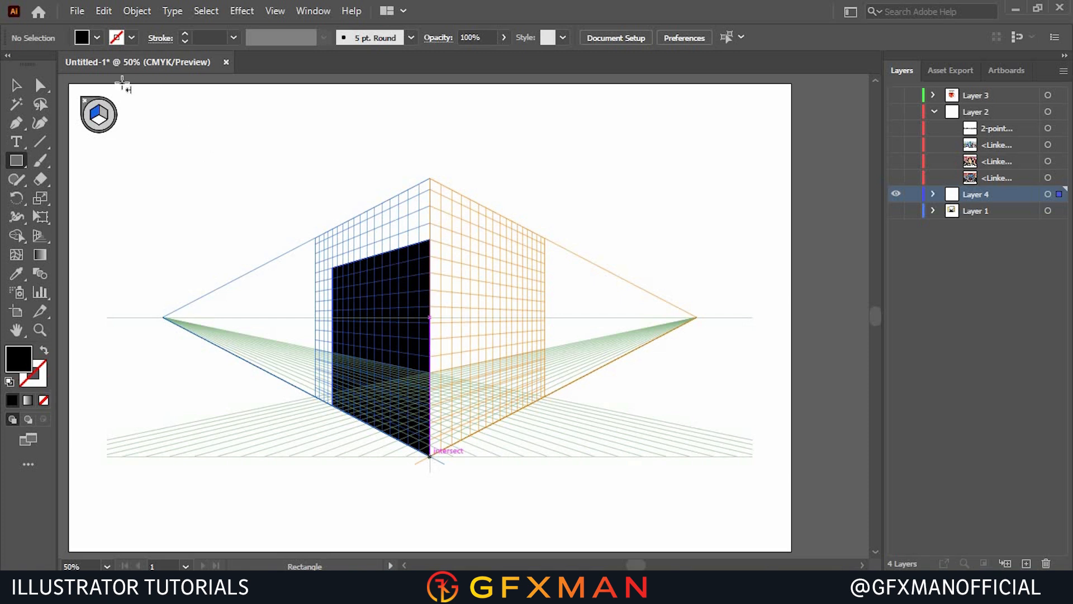
pyautogui.click(97, 38)
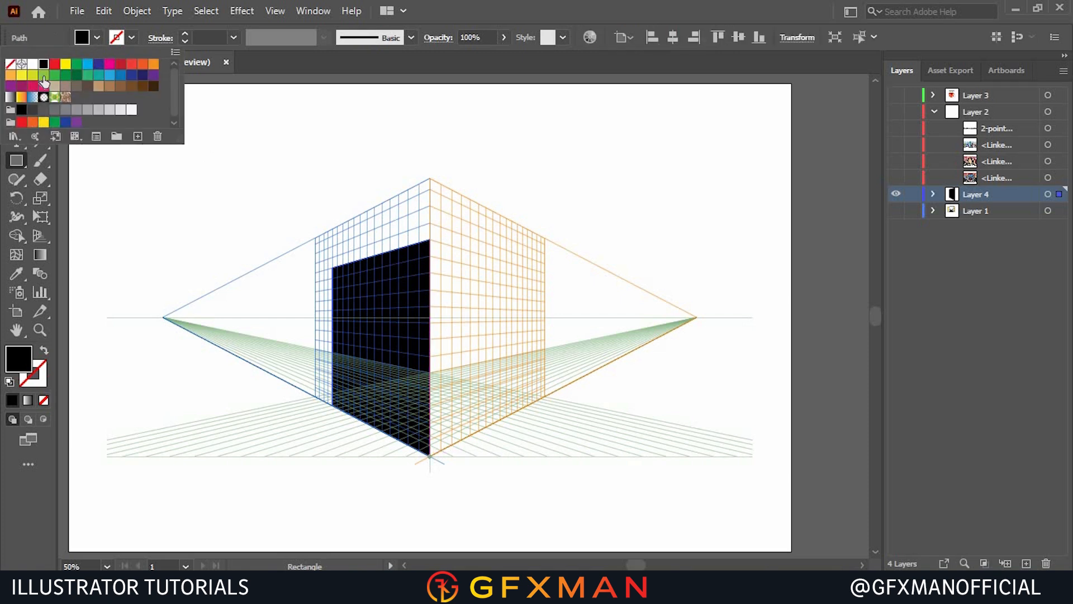
pyautogui.click(143, 66)
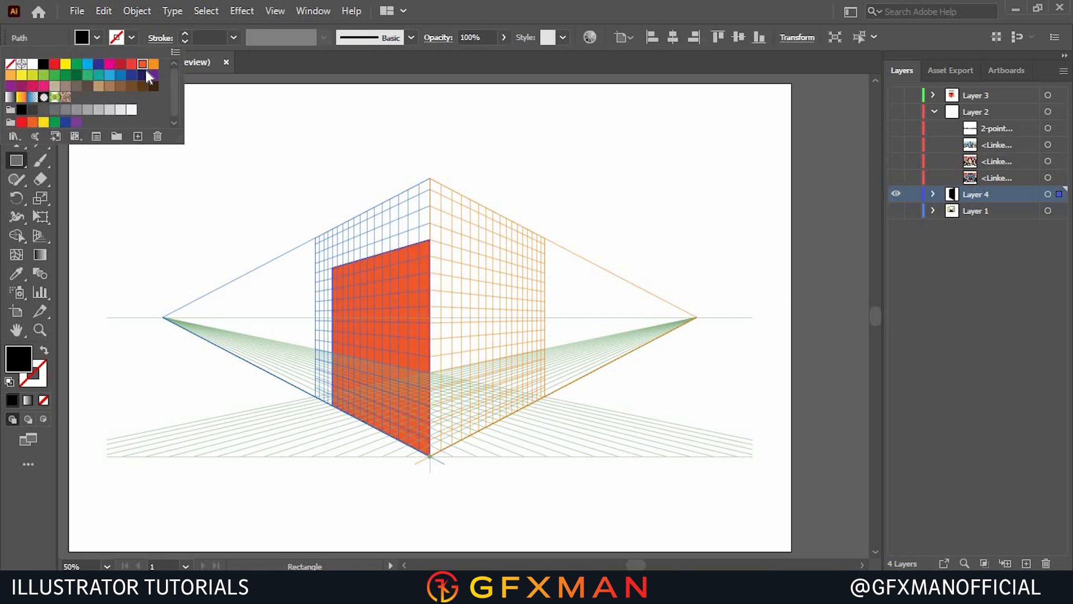
pyautogui.click(452, 2)
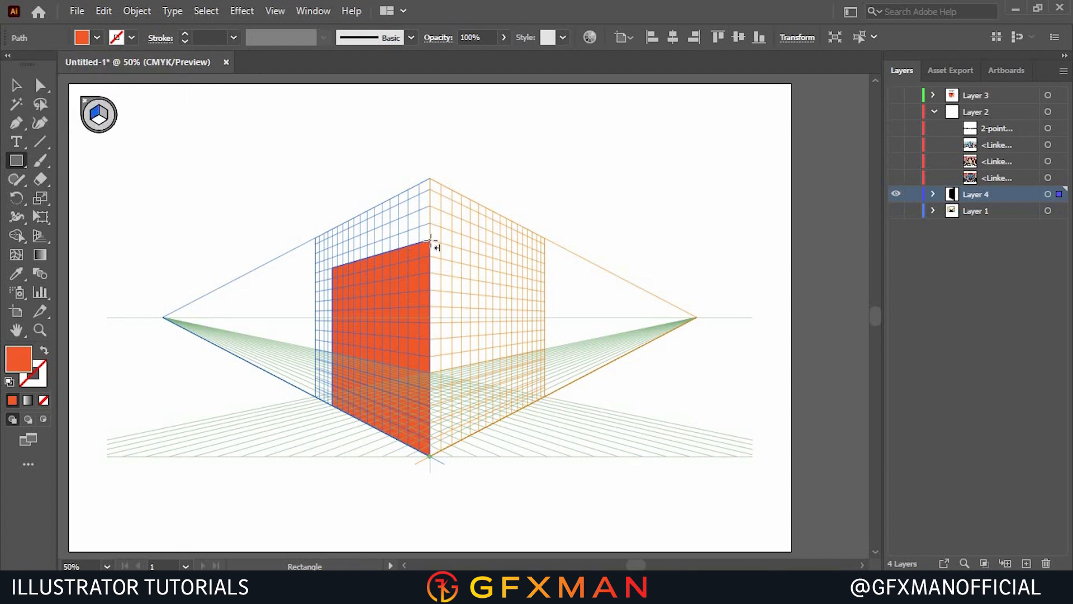
# - Draw an adjoining rectangle about 498 by 390 pt on the right grid plane, and darken its fill to B2492D
pyautogui.click(104, 111)
pyautogui.moveTo(434, 241); pyautogui.dragTo(542, 398)
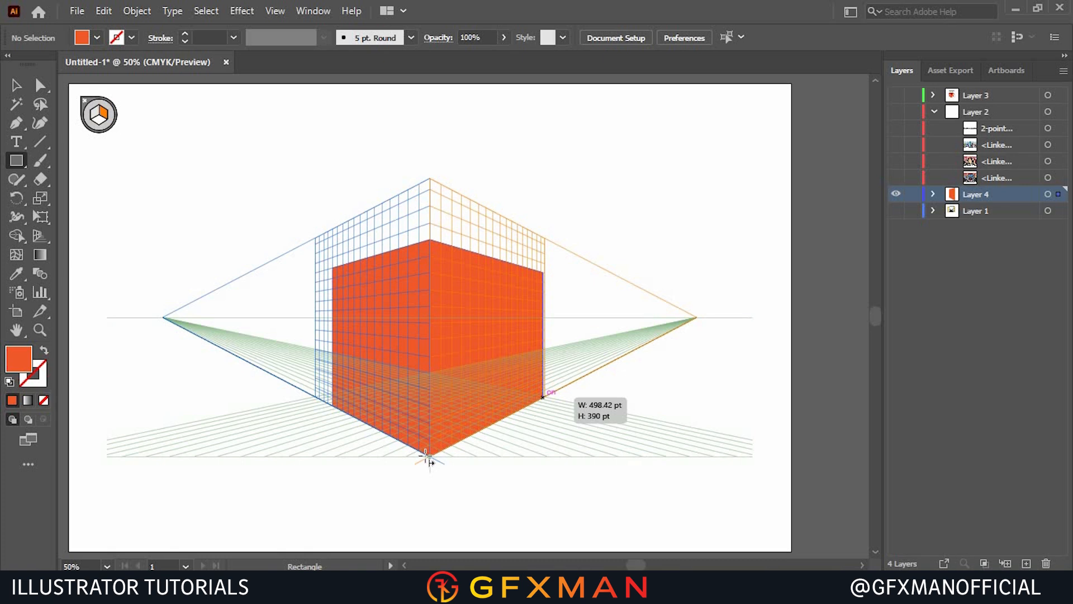
pyautogui.moveTo(428, 457); pyautogui.dragTo(431, 457)
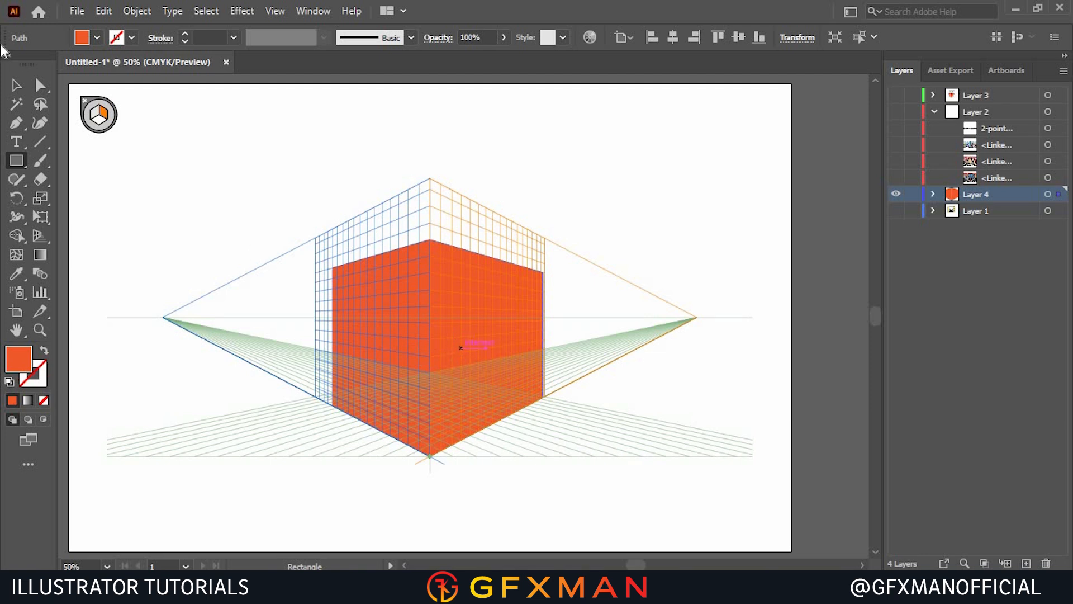
pyautogui.click(16, 85)
pyautogui.click(480, 261)
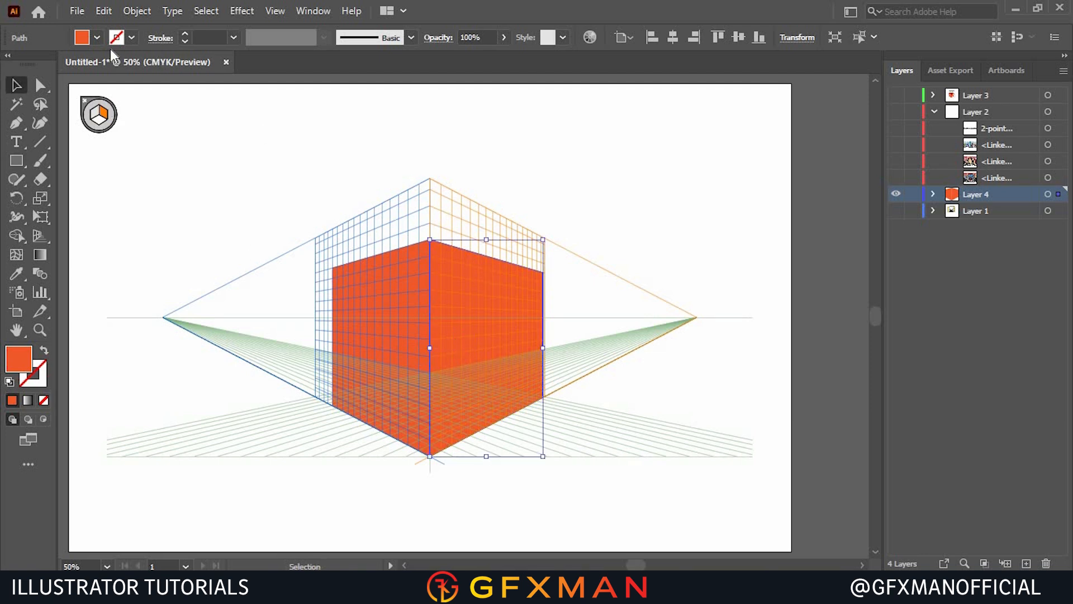
pyautogui.doubleClick(25, 359)
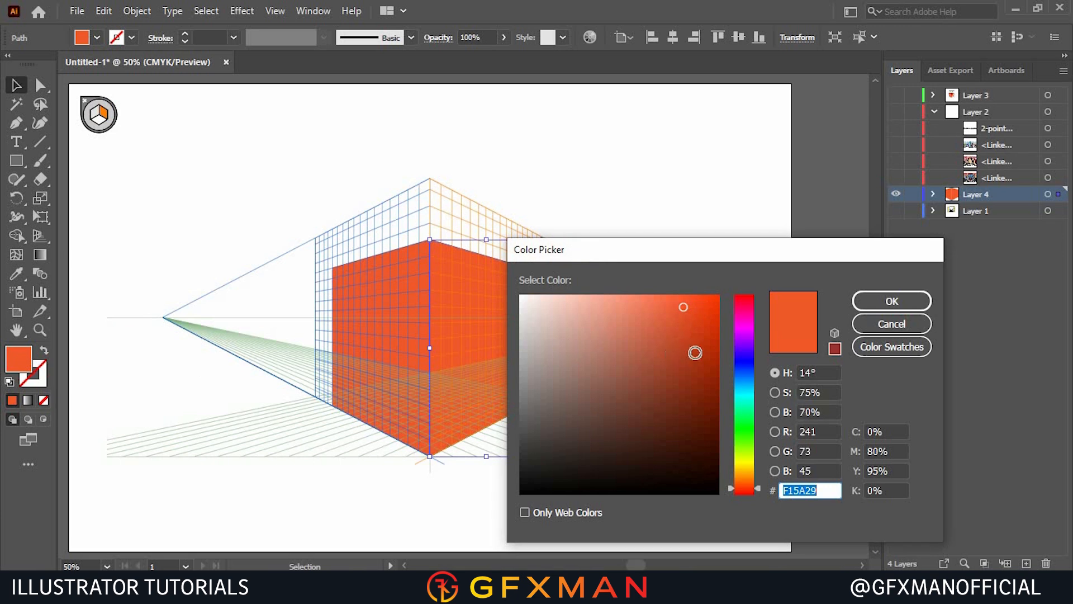
pyautogui.click(695, 353)
pyautogui.click(881, 299)
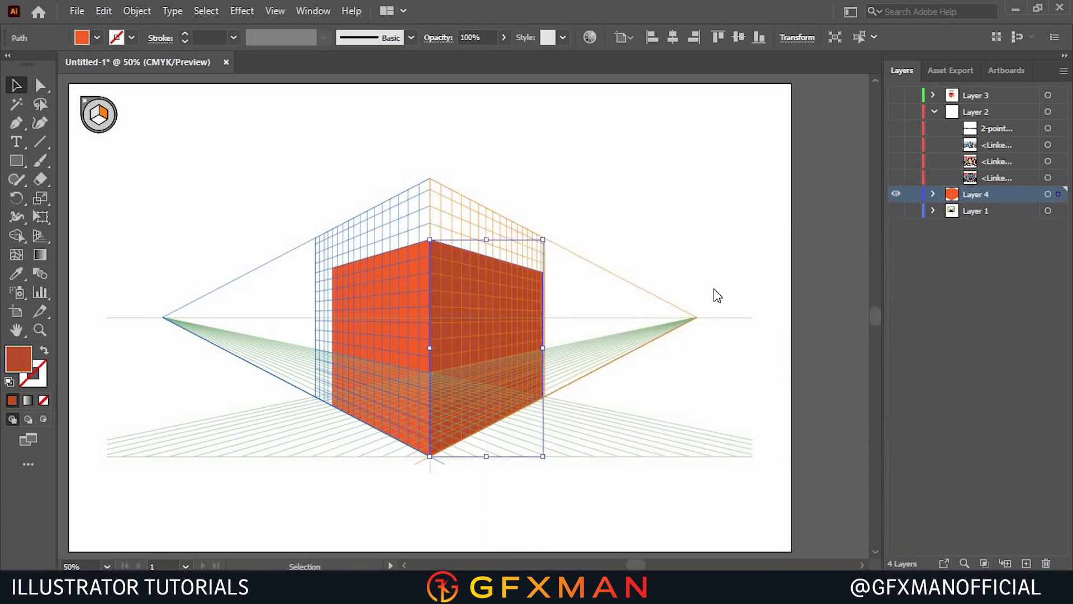
pyautogui.click(224, 385)
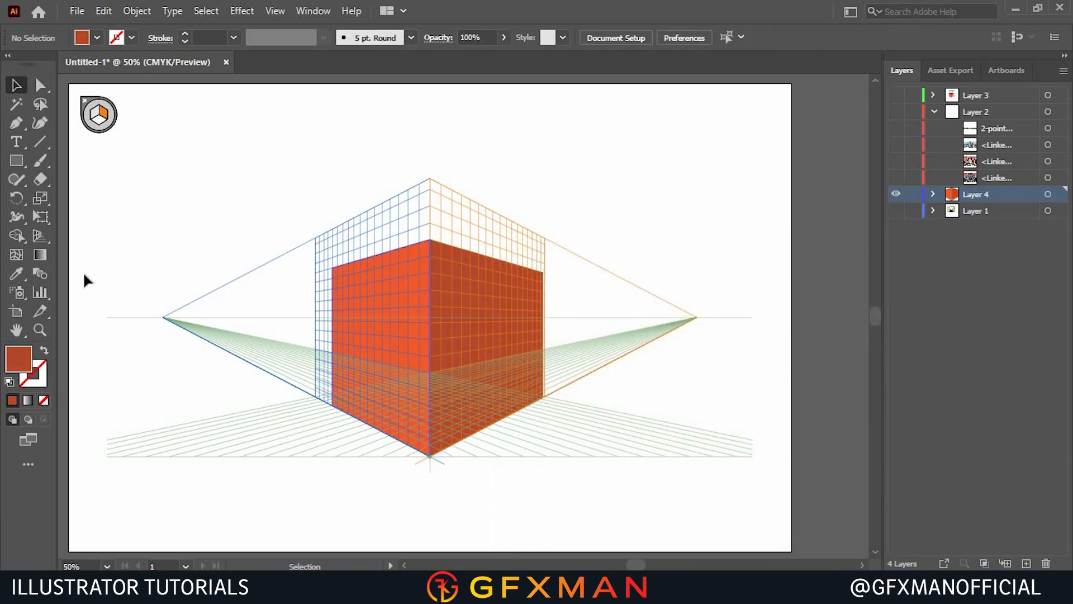
# - Draw a large floor rectangle on the horizontal grid plane beneath the two walls, and fill it with dark grey
pyautogui.click(39, 236)
pyautogui.click(99, 119)
pyautogui.click(11, 162)
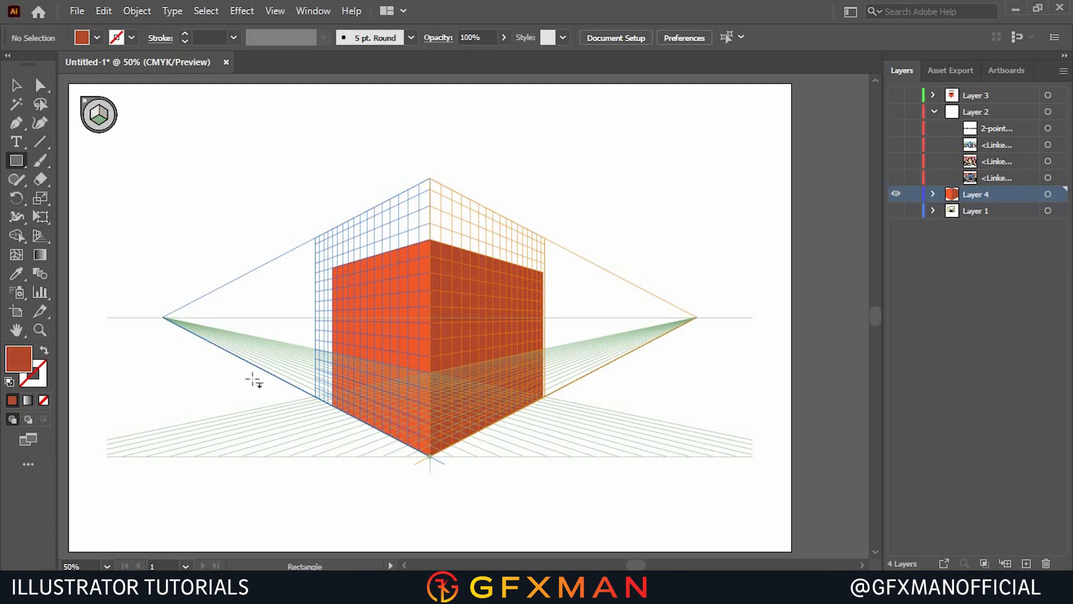
pyautogui.moveTo(275, 390); pyautogui.dragTo(650, 376)
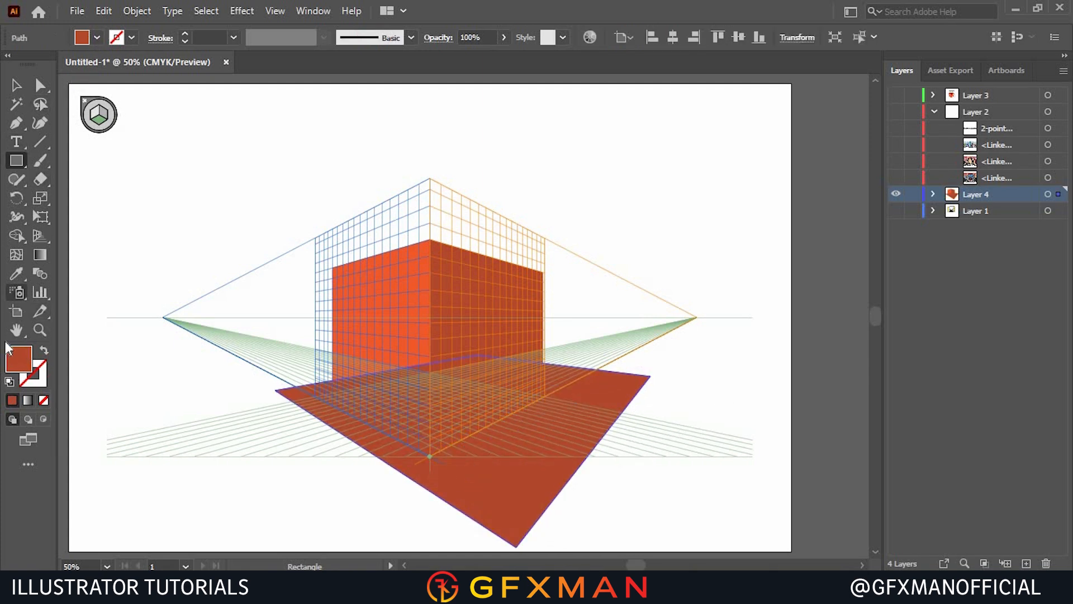
pyautogui.doubleClick(20, 359)
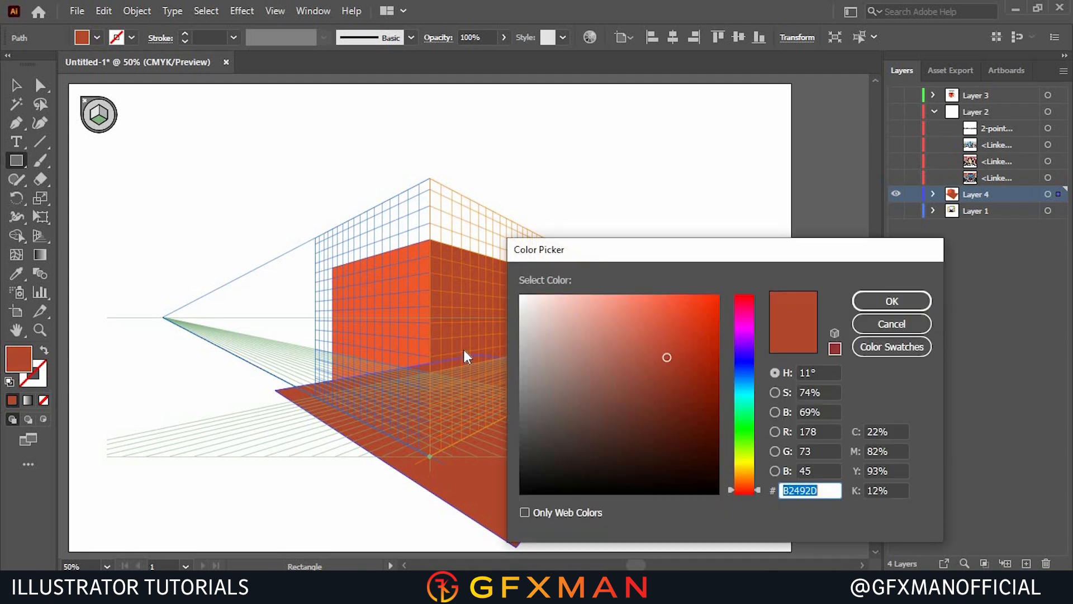
pyautogui.moveTo(527, 407); pyautogui.dragTo(519, 412)
pyautogui.click(904, 303)
# - Send the grey floor rectangle to the back, behind both walls
pyautogui.press('v')
pyautogui.click(545, 353)
pyautogui.rightClick(609, 428)
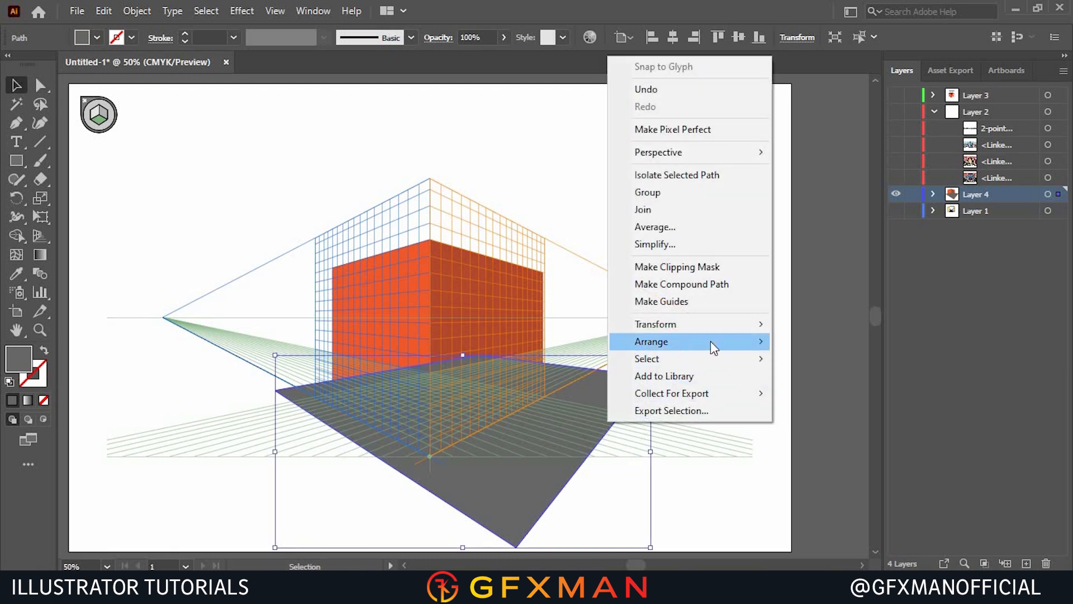
pyautogui.moveTo(676, 342)
pyautogui.click(828, 395)
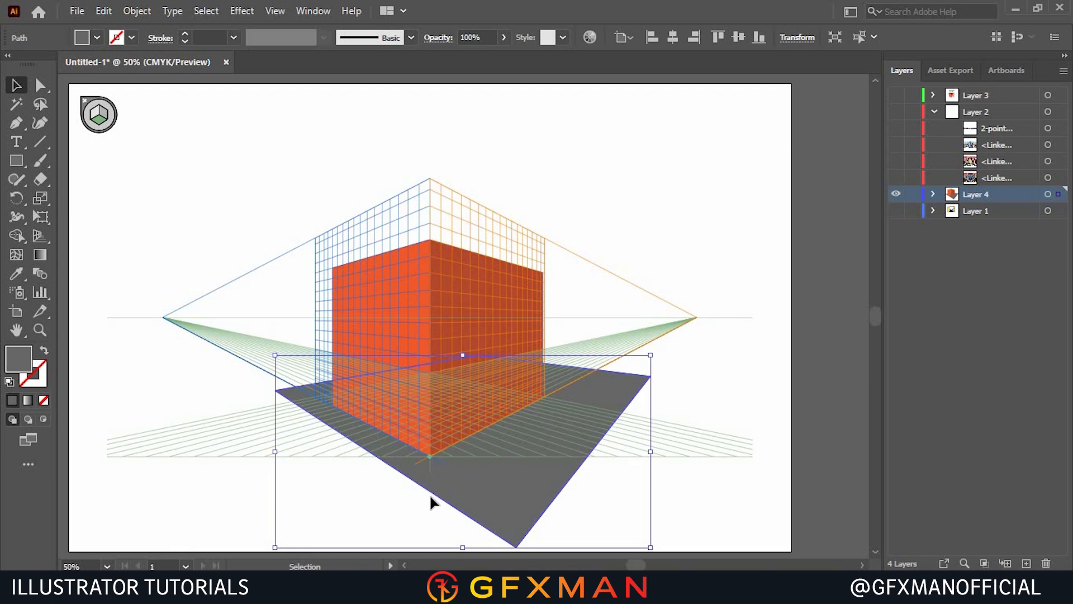
# - Reposition the grey floor beneath the walls and move the right wall along its plane with the Perspective Selection tool
pyautogui.scroll(-3, 354, 361)
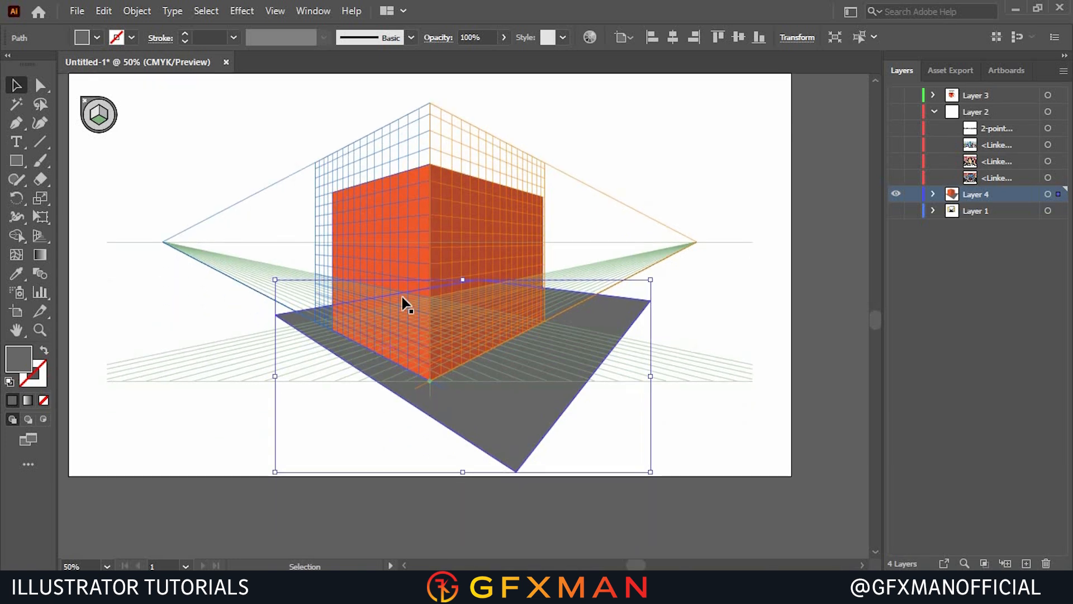
pyautogui.moveTo(39, 239); pyautogui.dragTo(95, 253)
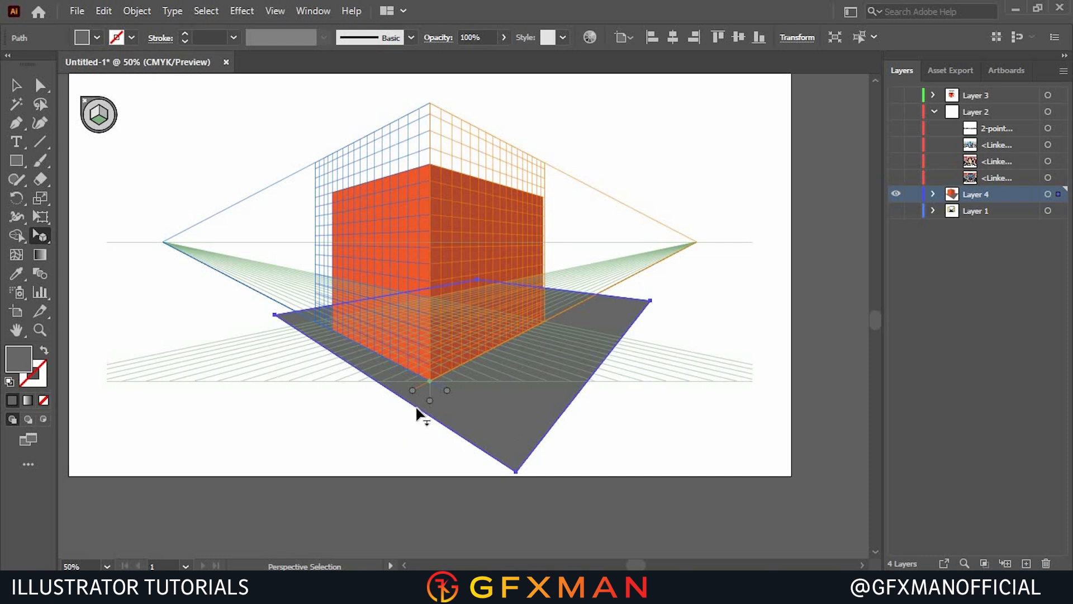
pyautogui.moveTo(398, 416); pyautogui.dragTo(329, 444)
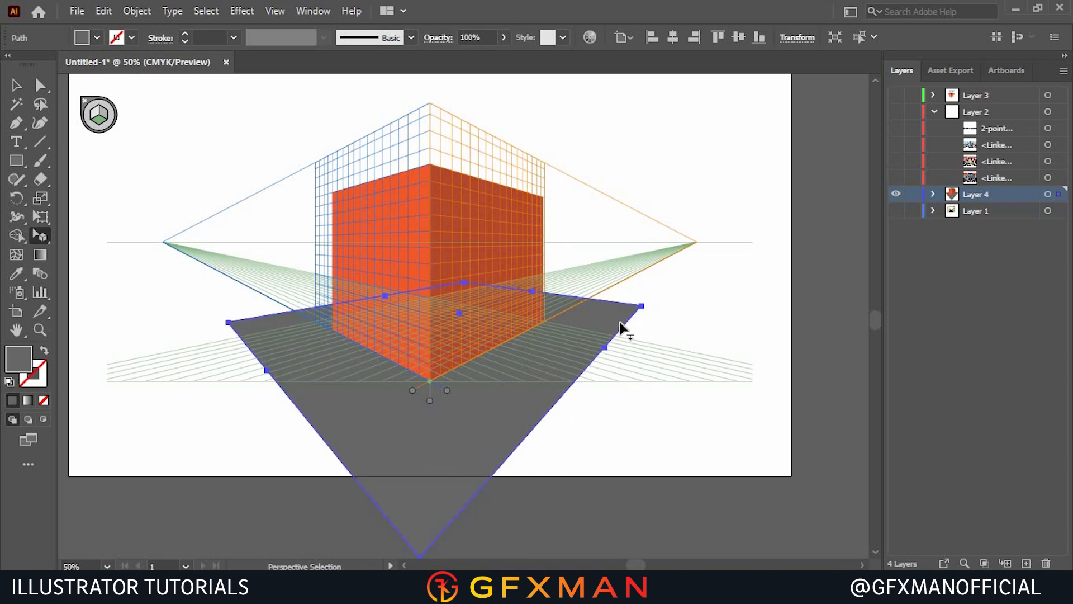
pyautogui.moveTo(519, 350); pyautogui.dragTo(642, 201)
pyautogui.moveTo(554, 211); pyautogui.dragTo(495, 223)
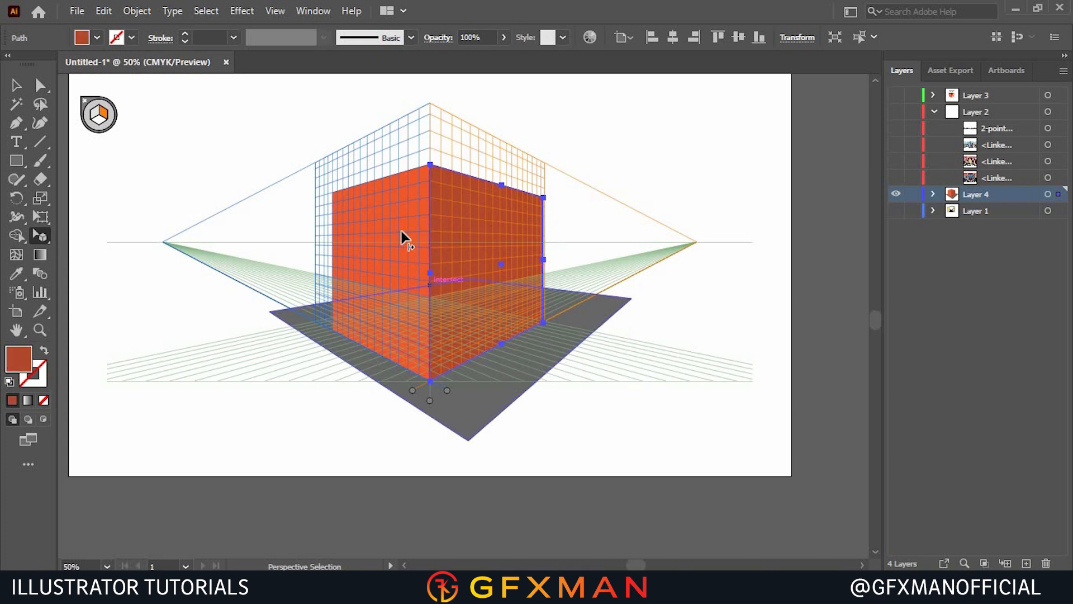
pyautogui.scroll(4, 422, 190)
pyautogui.scroll(-3, 435, 177)
pyautogui.hotkey('ctrl', 'shift', 'a')
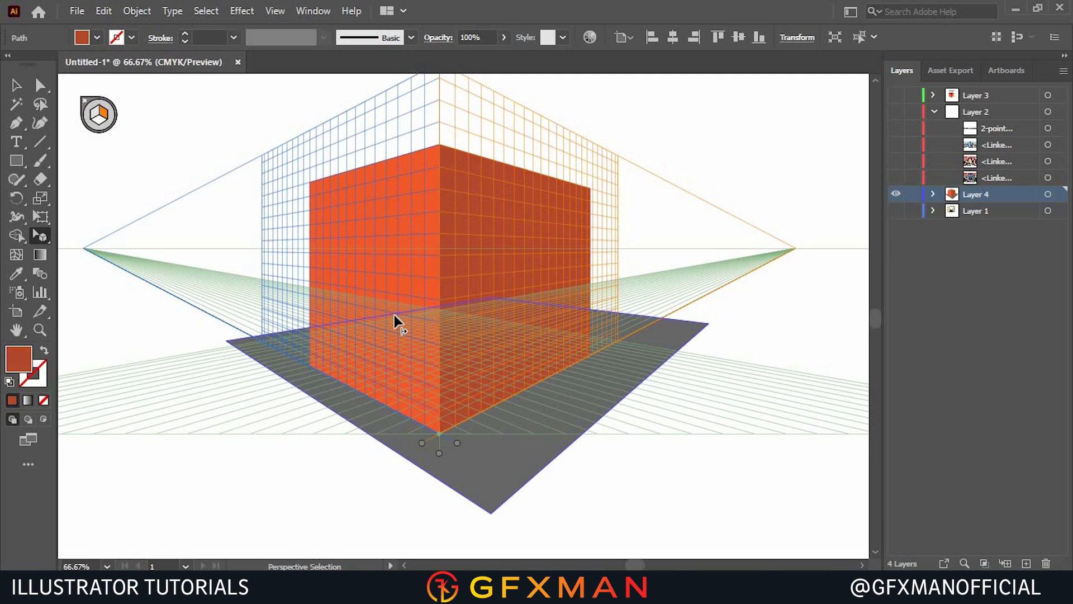
pyautogui.scroll(1, 394, 315)
pyautogui.click(17, 161)
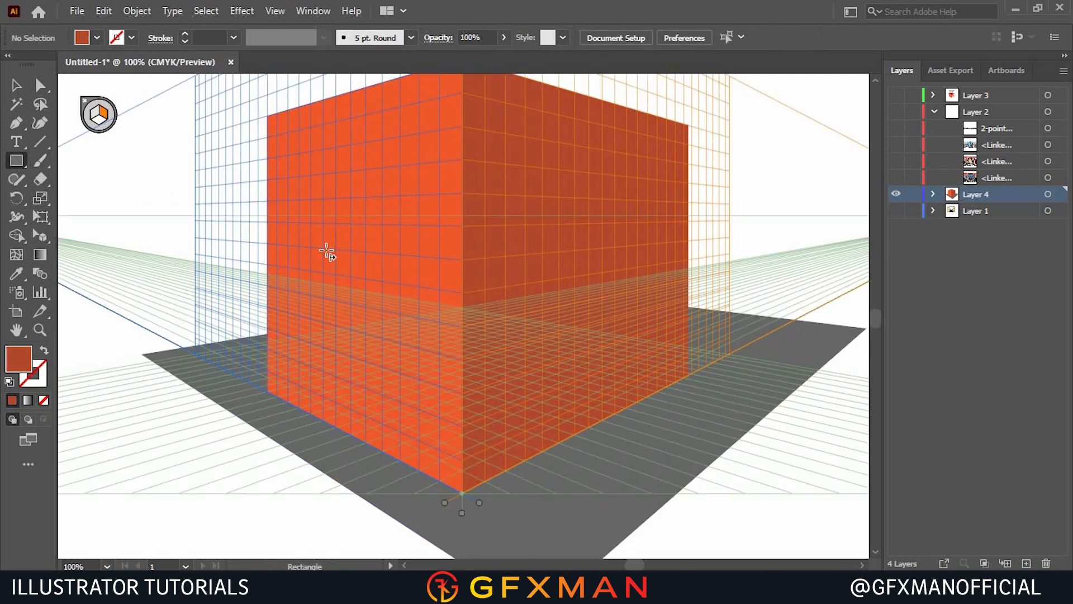
pyautogui.moveTo(330, 250); pyautogui.dragTo(373, 404)
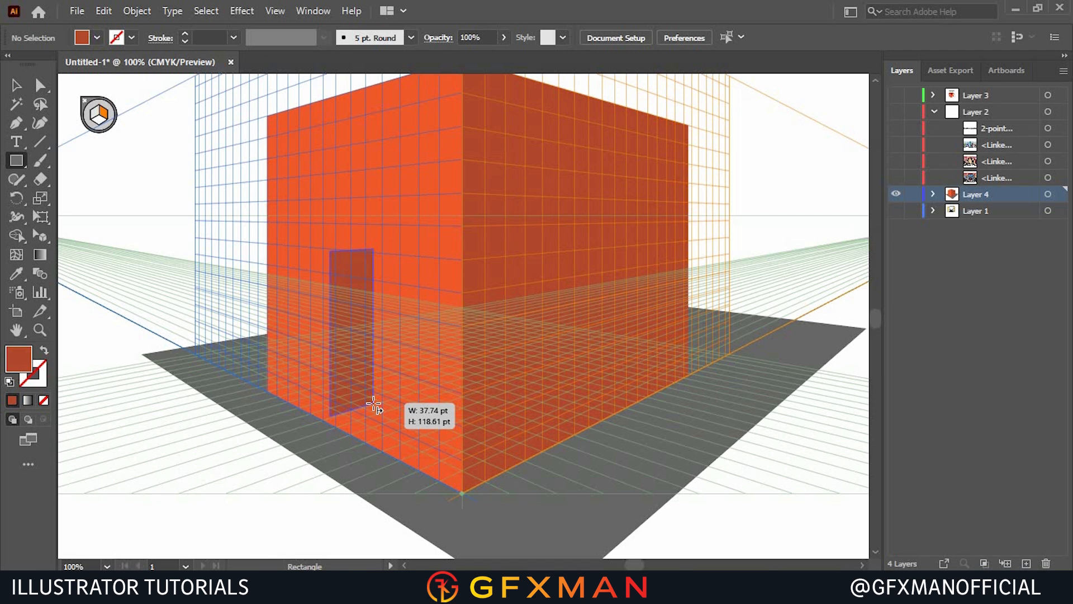
pyautogui.moveTo(367, 403); pyautogui.dragTo(367, 404)
pyautogui.hotkey('ctrl', 'z')
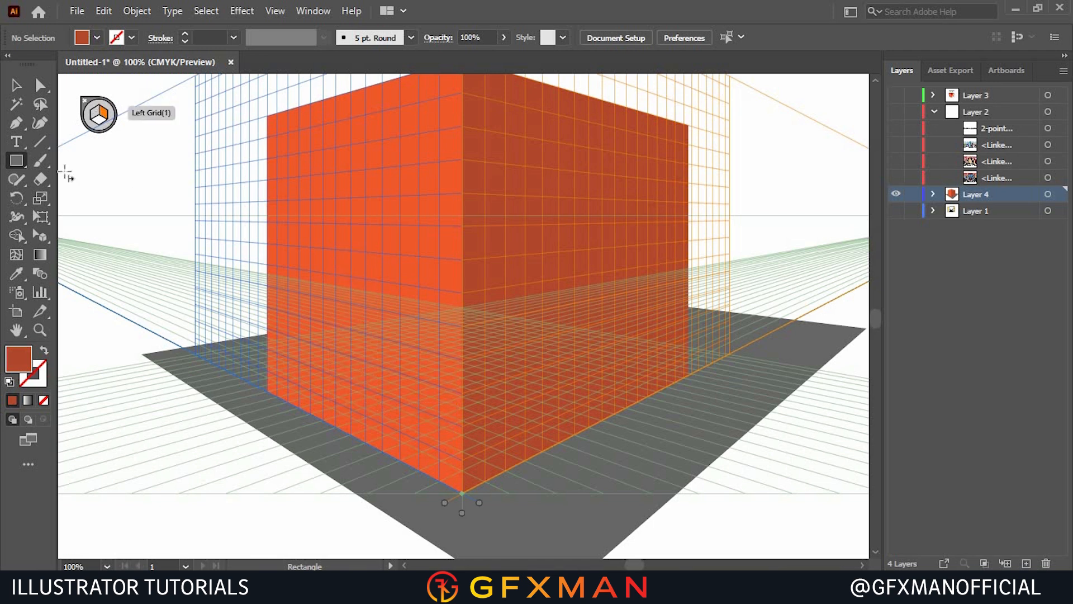
# - Activate the left grid plane and draw a tall doorway rectangle reaching the base of the left wall
pyautogui.click(37, 240)
pyautogui.click(94, 115)
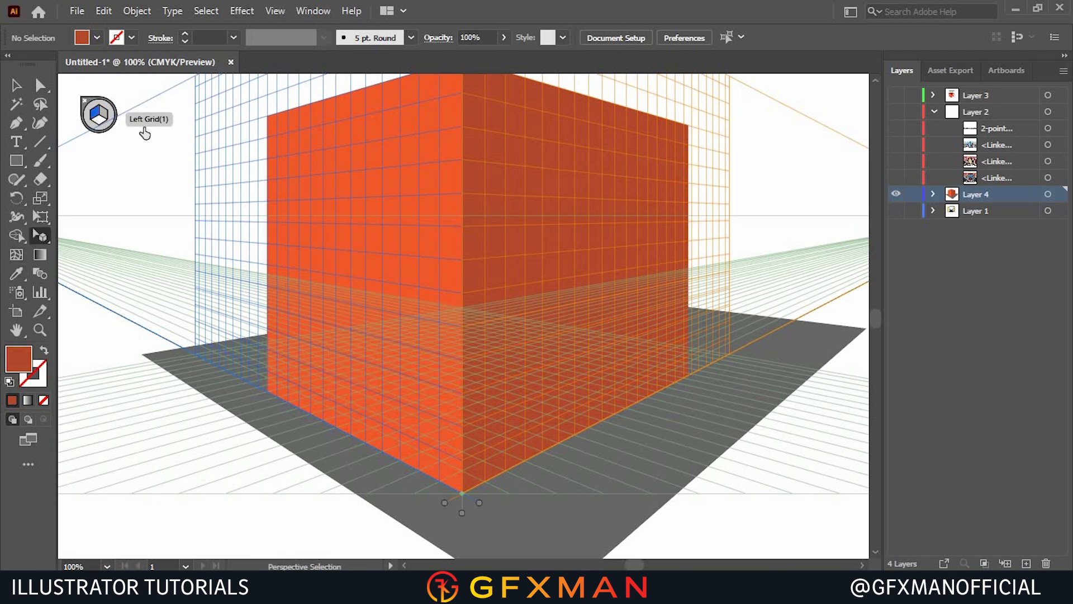
pyautogui.click(16, 162)
pyautogui.moveTo(335, 187); pyautogui.dragTo(393, 455)
# - Cut the doorway out of the left wall by subtracting the door rectangle with Pathfinder's Minus Front, and clear the selection
pyautogui.click(17, 85)
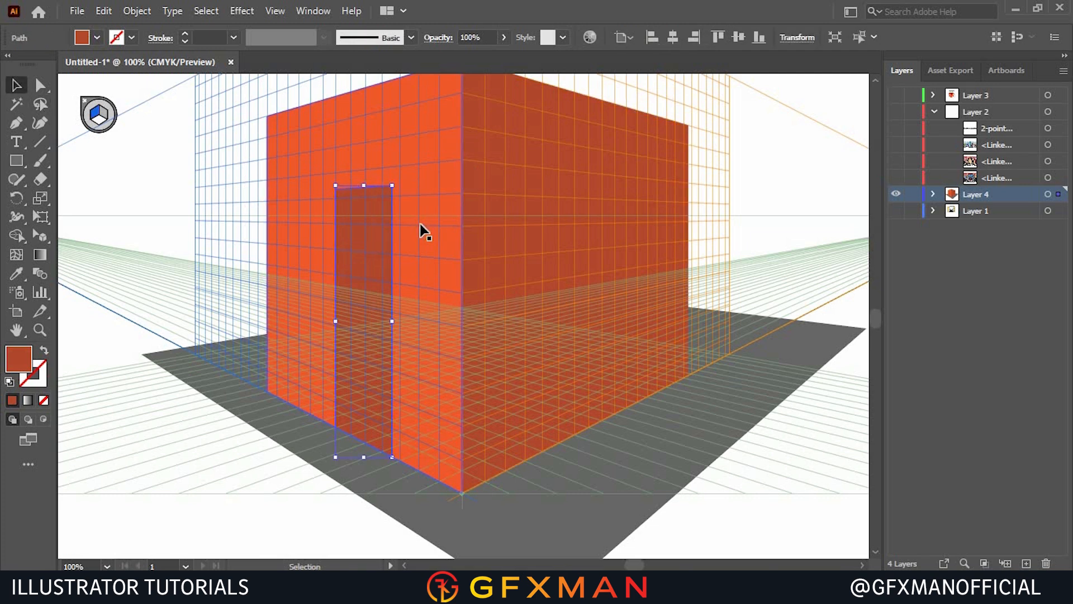
pyautogui.click(370, 259)
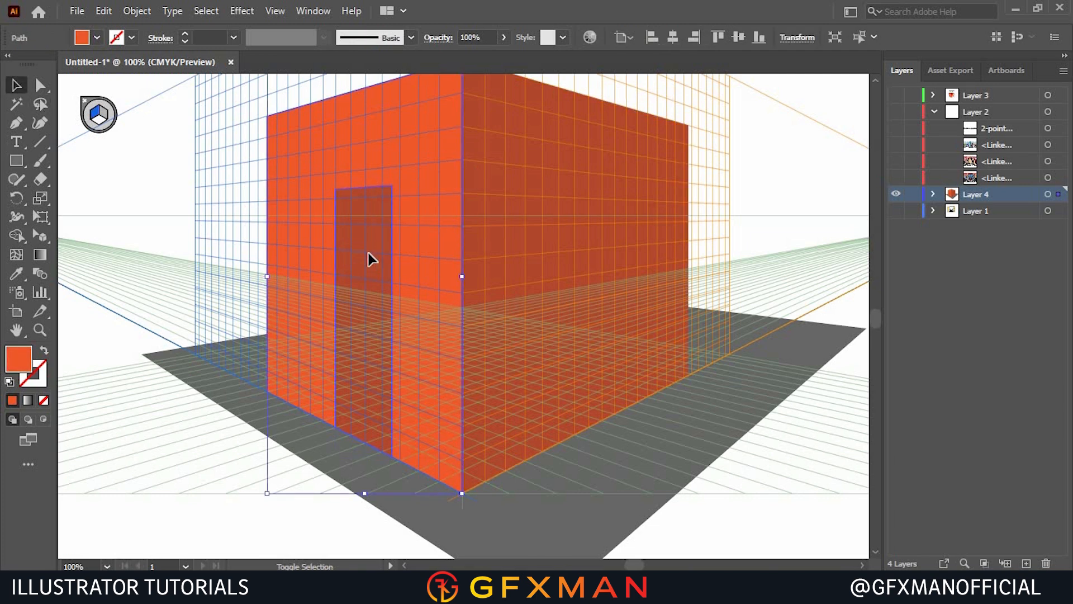
pyautogui.keyDown('shift'); pyautogui.click(354, 173); pyautogui.keyUp('shift')
pyautogui.click(313, 11)
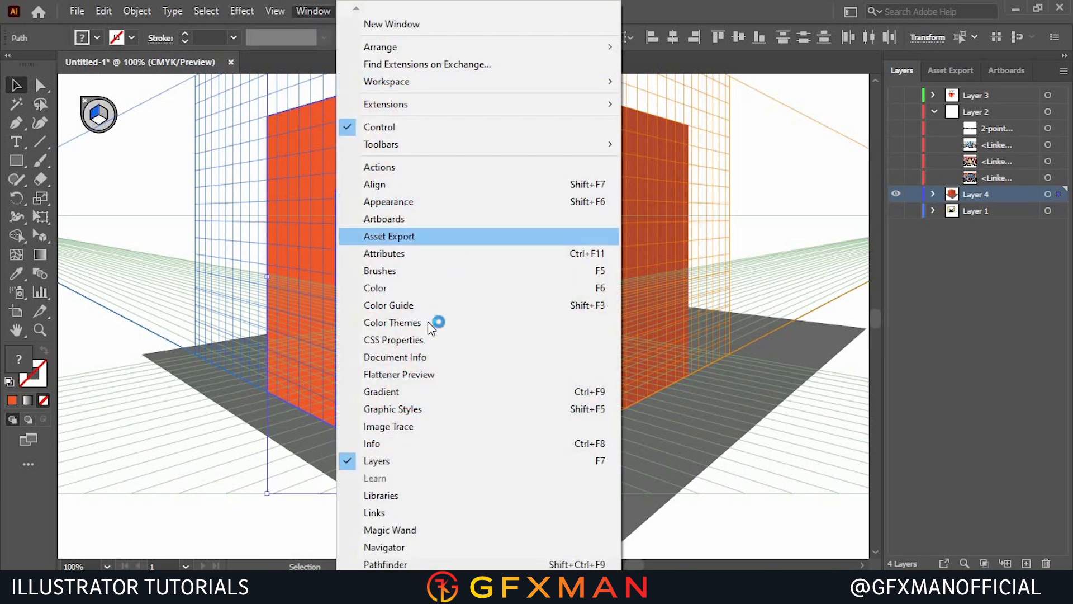
pyautogui.click(400, 545)
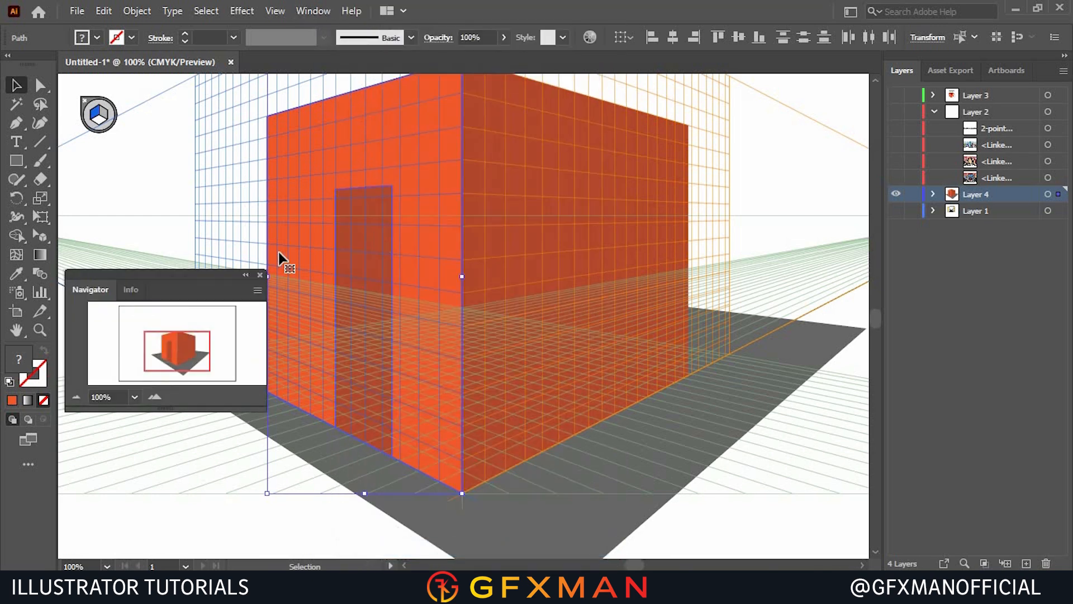
pyautogui.click(260, 274)
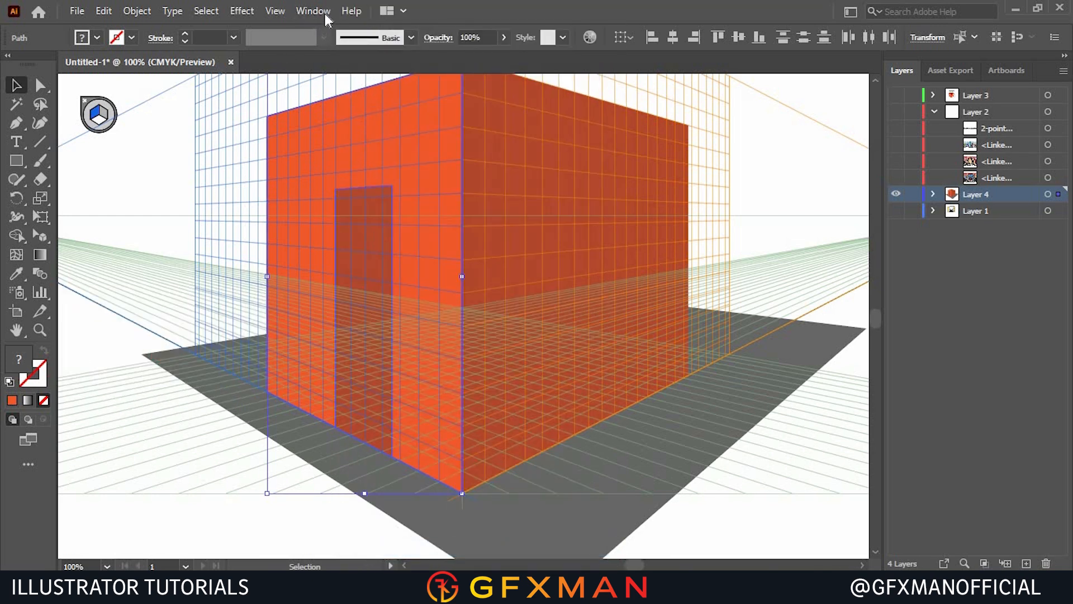
pyautogui.click(313, 11)
pyautogui.click(398, 563)
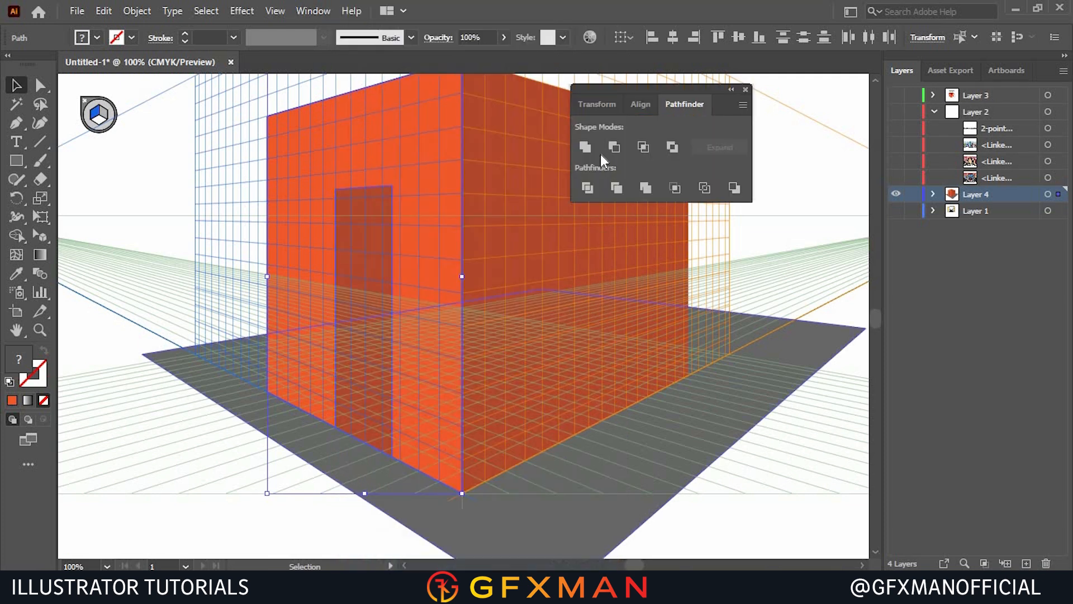
pyautogui.click(615, 147)
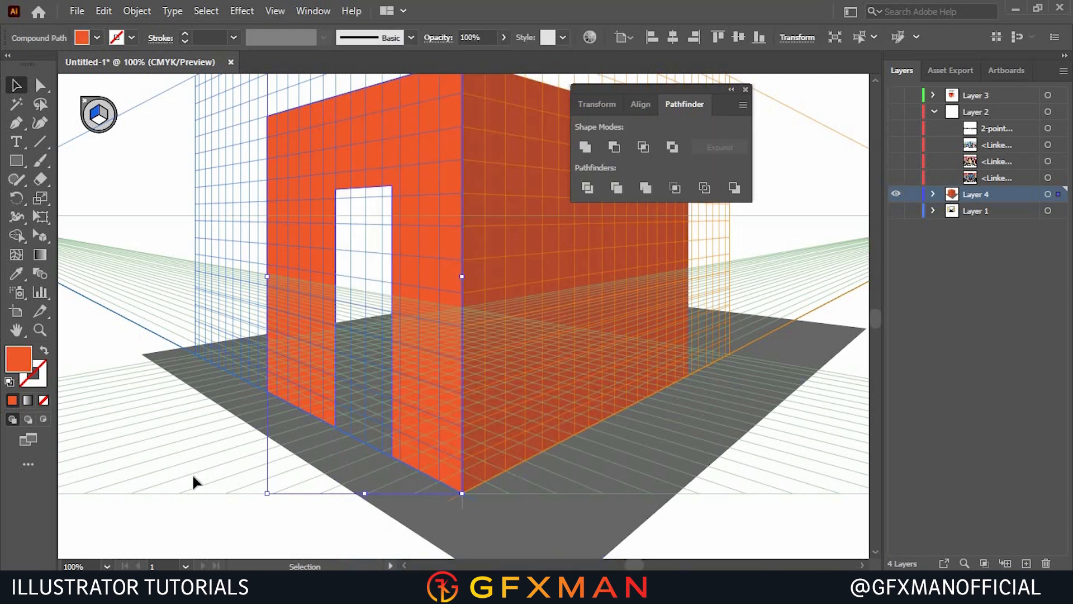
pyautogui.hotkey('ctrl', 'shift', 'a')
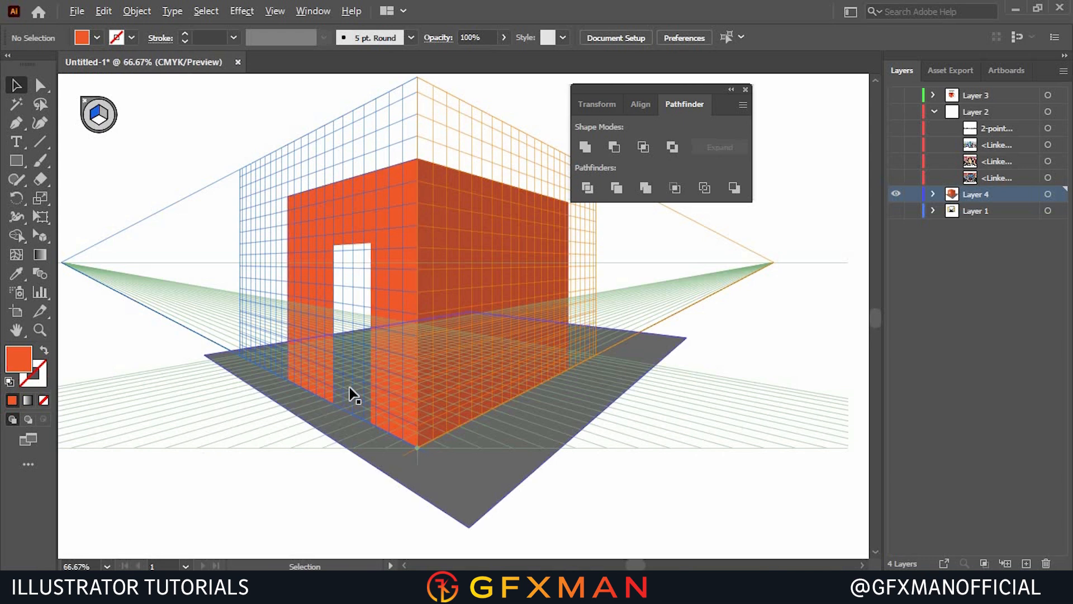
pyautogui.scroll(-2, 348, 394)
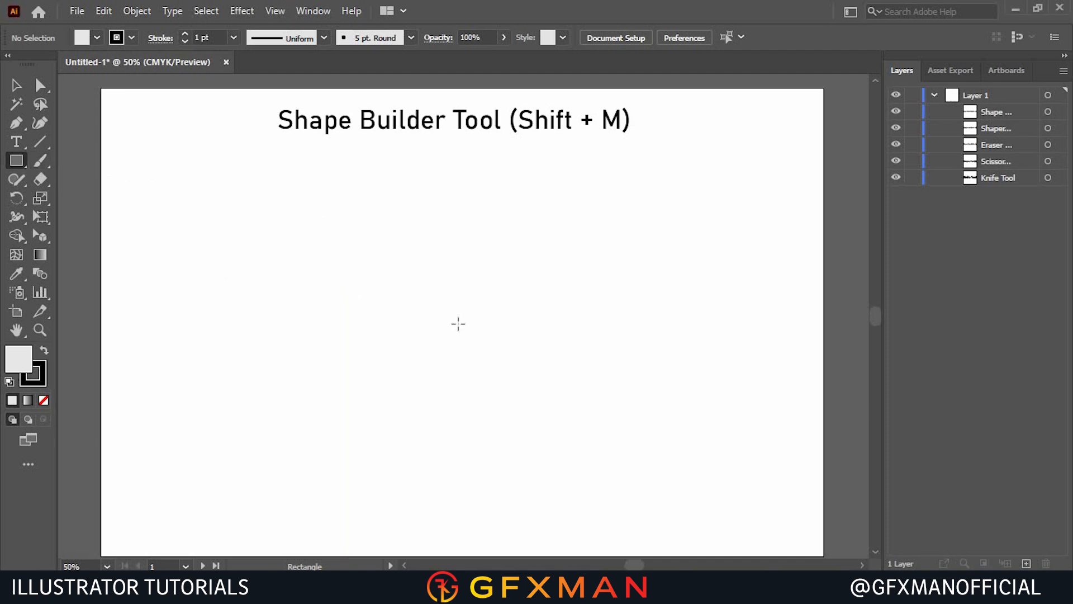
# - Draw a rectangle on the Shape Builder artboard, with overlapping ellipses of about 103 by 31 mm and 78 by 73 mm at its upper right
pyautogui.moveTo(262, 208)
pyautogui.mouseDown()
pyautogui.moveTo(398, 345)
pyautogui.moveTo(447, 363)
pyautogui.mouseUp()
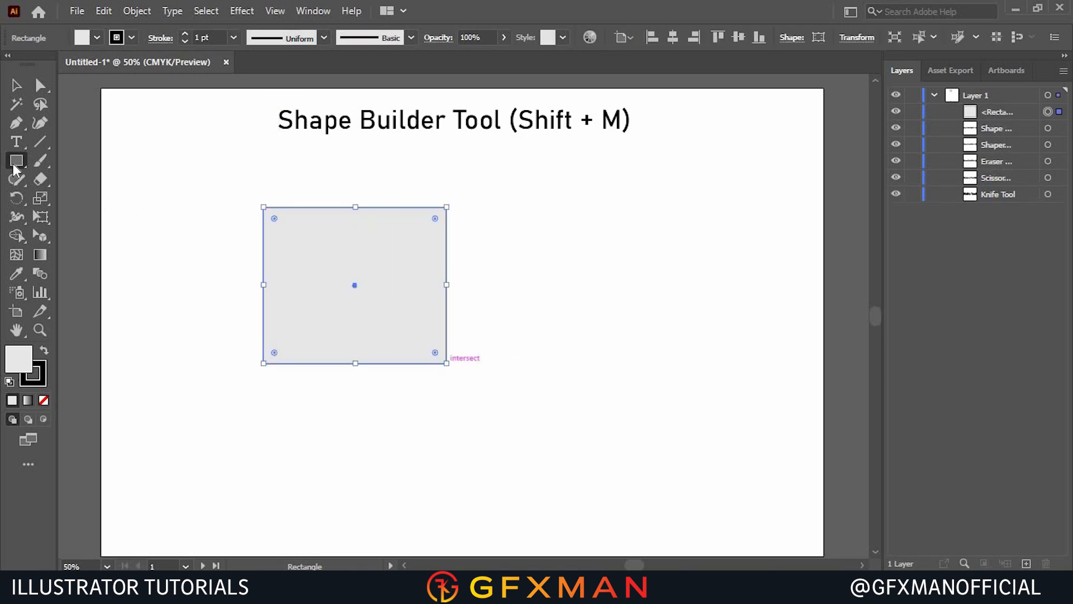
pyautogui.moveTo(16, 168); pyautogui.dragTo(84, 194)
pyautogui.moveTo(388, 184); pyautogui.dragTo(551, 233)
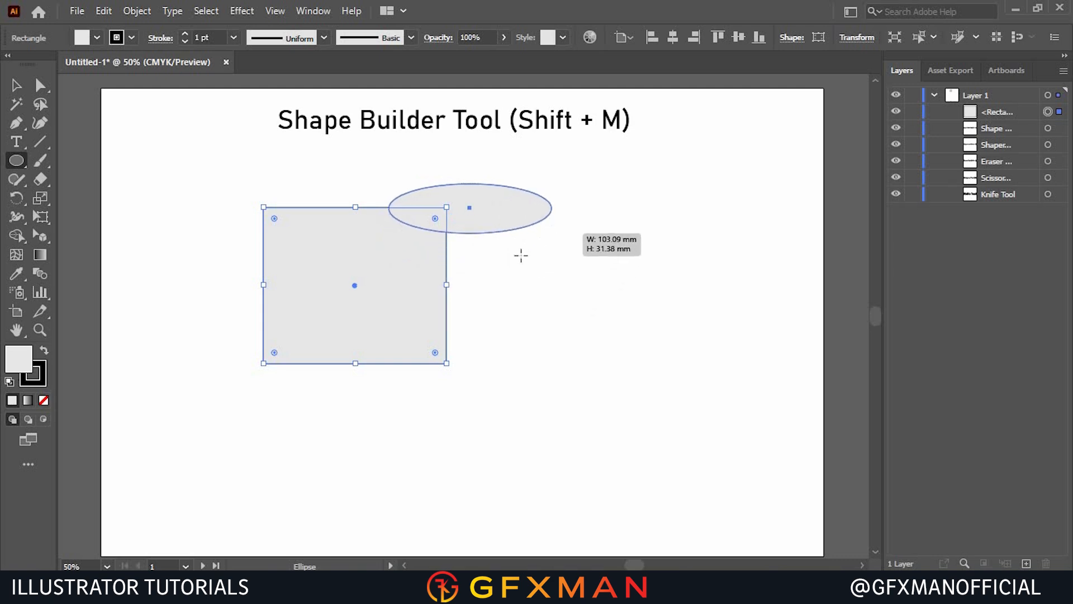
pyautogui.moveTo(394, 206); pyautogui.dragTo(518, 323)
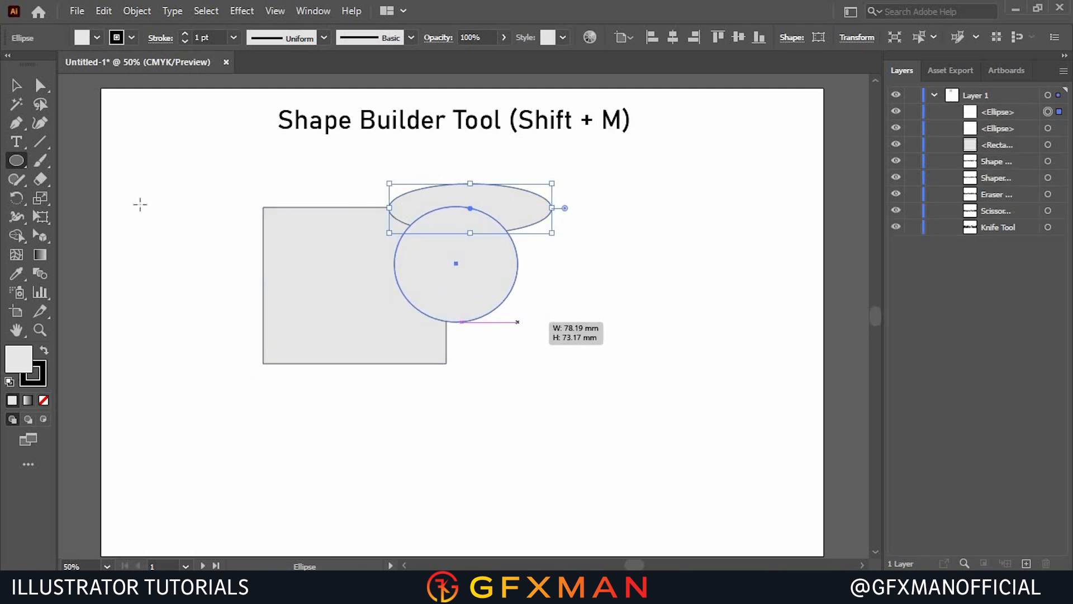
# - Draw a hexagon with the Polygon tool, overlapping the rectangle's upper edge and the flat ellipse
pyautogui.click(29, 167)
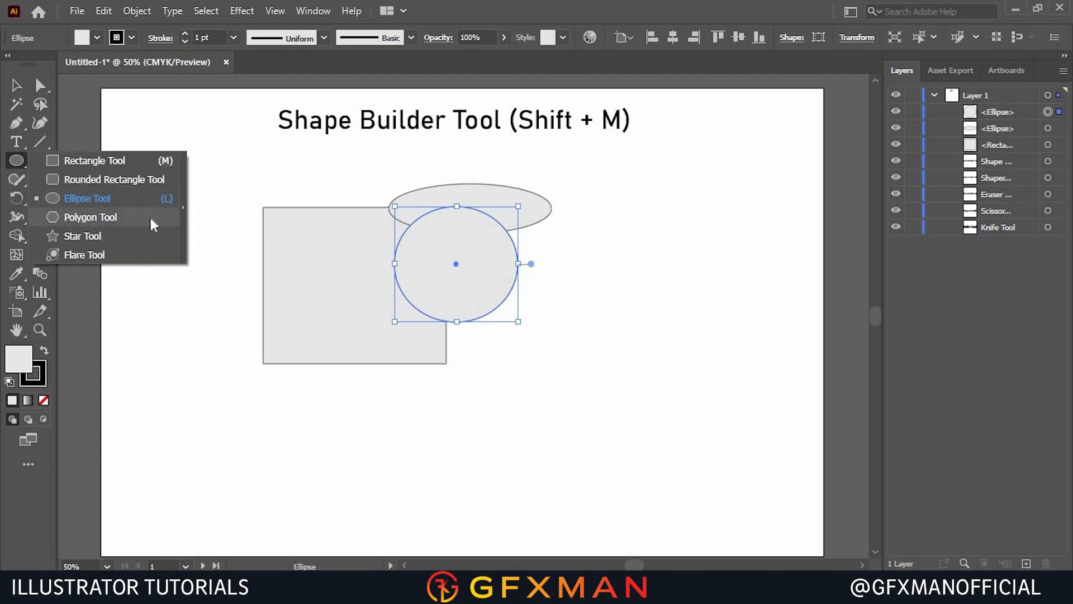
pyautogui.click(152, 222)
pyautogui.moveTo(376, 173); pyautogui.dragTo(391, 234)
# - Select all four overlapping shapes, fill them with green and reduce their stroke to 0 pt
pyautogui.click(16, 85)
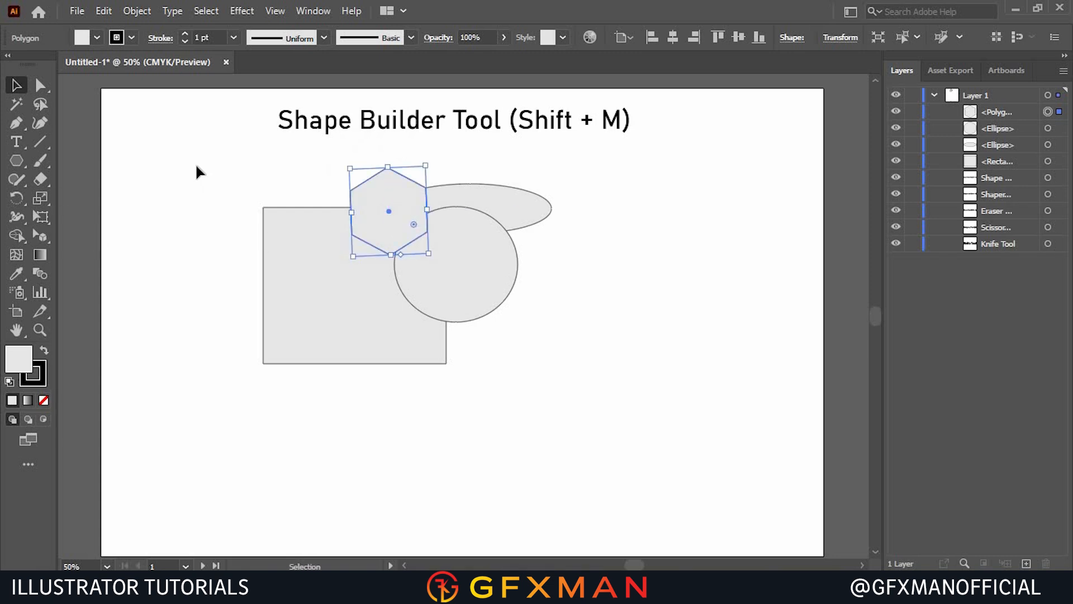
pyautogui.moveTo(205, 167); pyautogui.dragTo(568, 402)
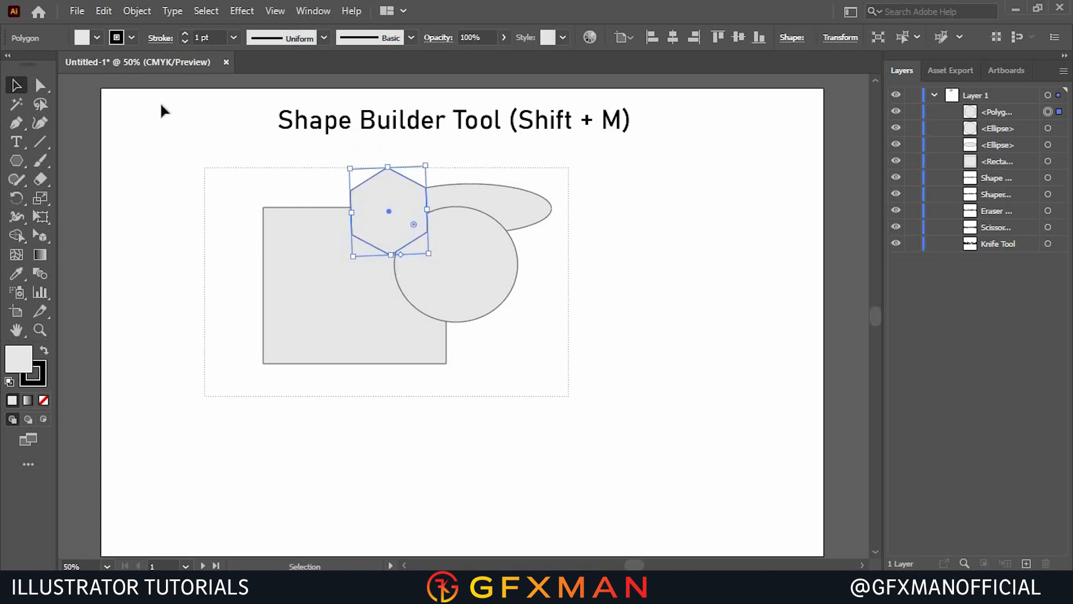
pyautogui.click(96, 37)
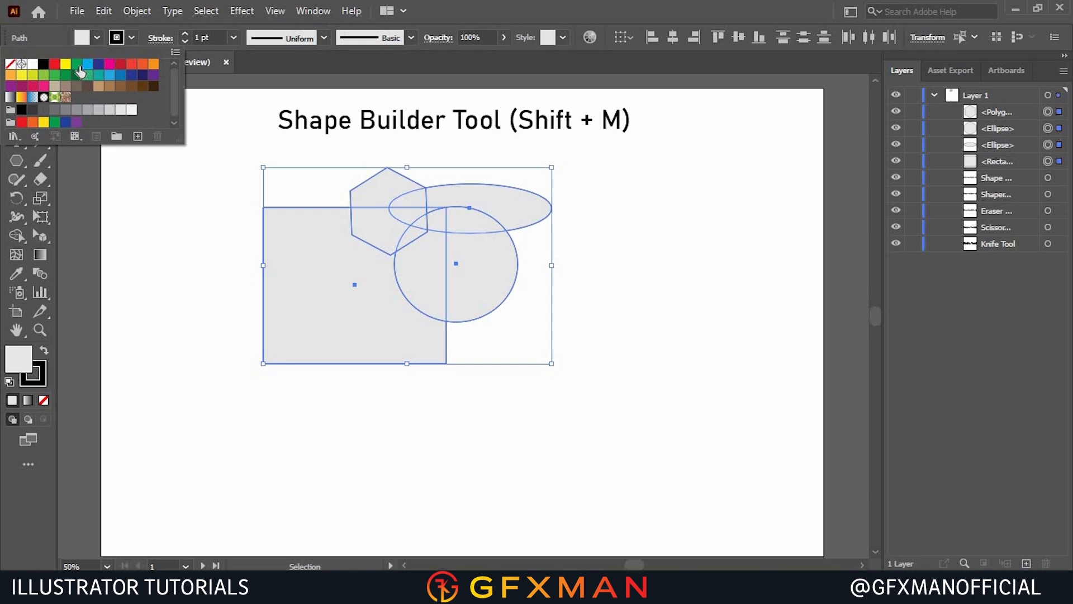
pyautogui.click(76, 64)
pyautogui.click(183, 40)
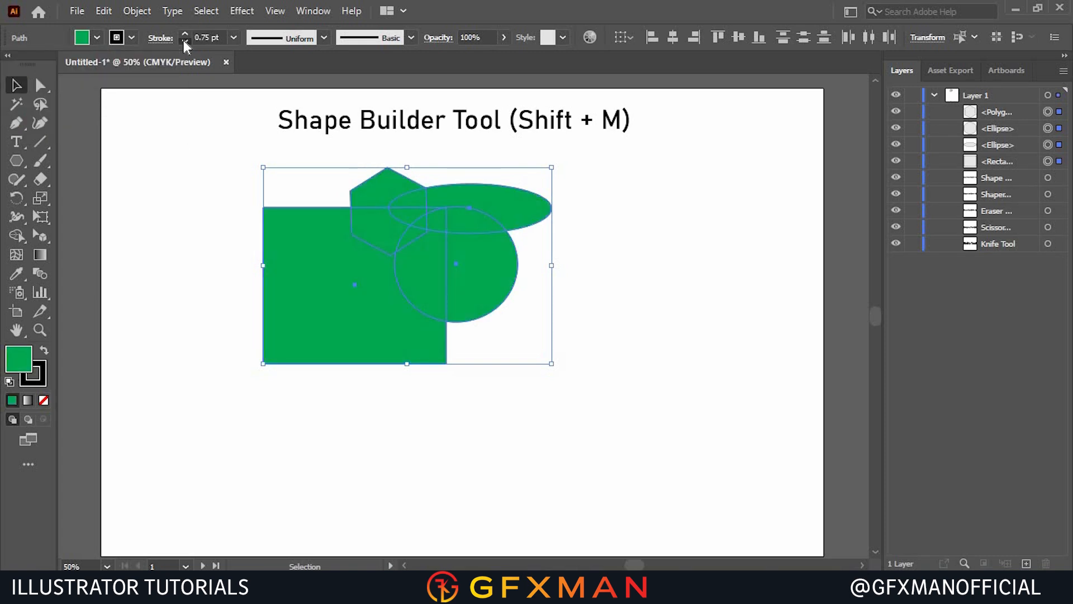
pyautogui.click(183, 40)
pyautogui.click(183, 40)
pyautogui.click(183, 40)
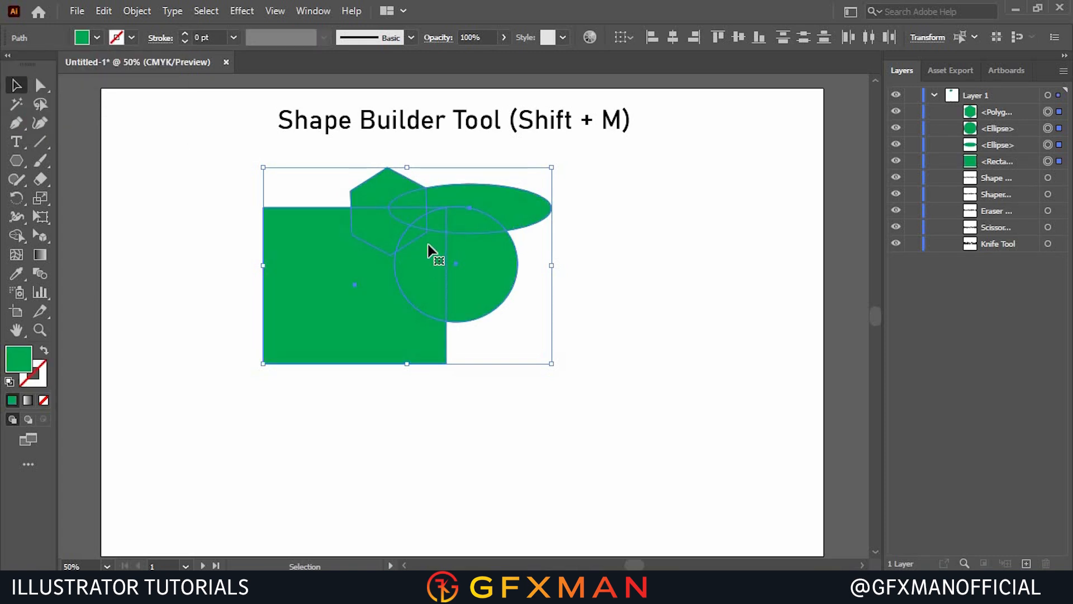
# - Change the fill of the selected shapes to the dark brown swatch C=55 M=60 Y=65 K=40
pyautogui.click(97, 38)
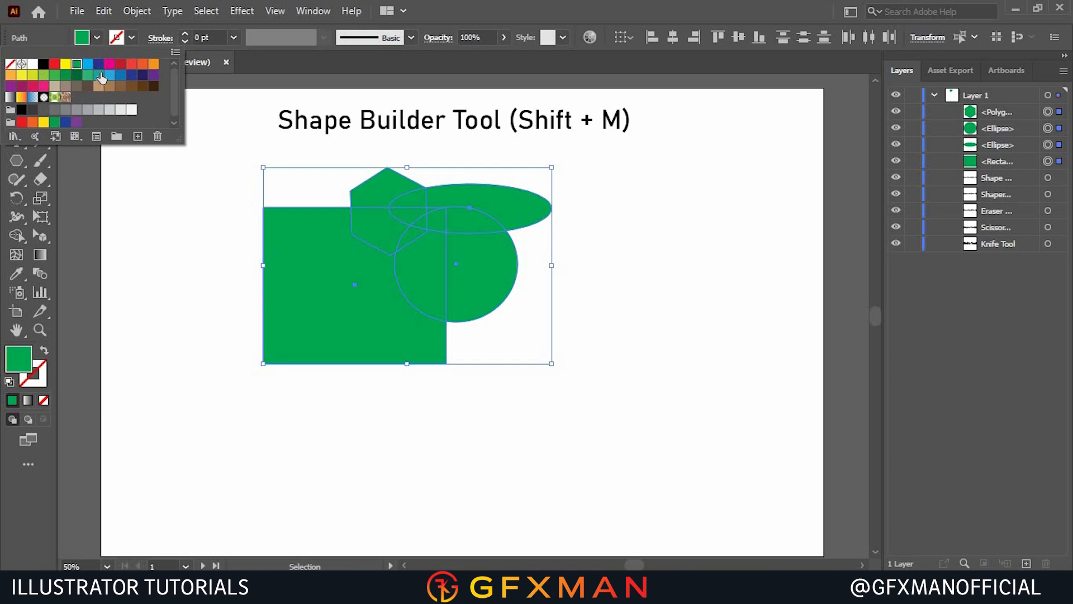
pyautogui.click(87, 85)
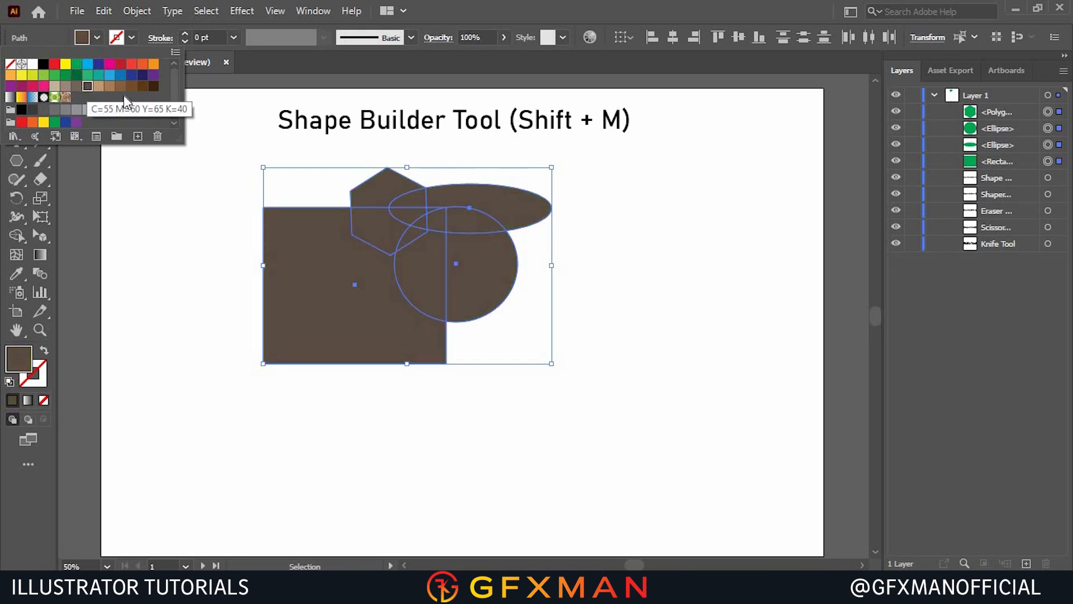
pyautogui.click(634, 294)
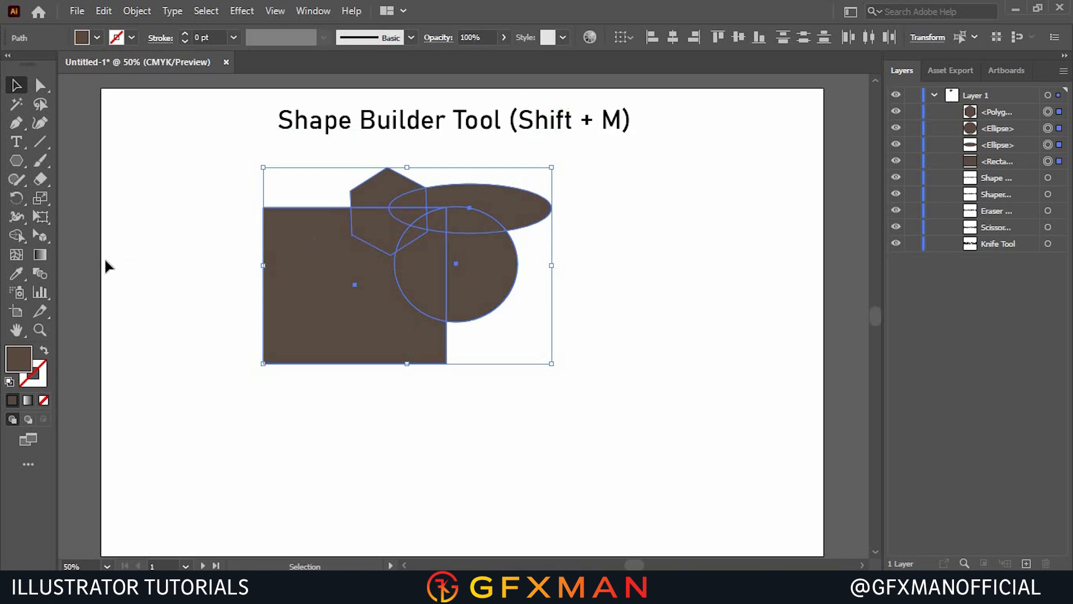
# - Merge the ellipse and circle parts outside the rectangle with the Shape Builder tool, and move the merged piece away to the right
pyautogui.click(17, 236)
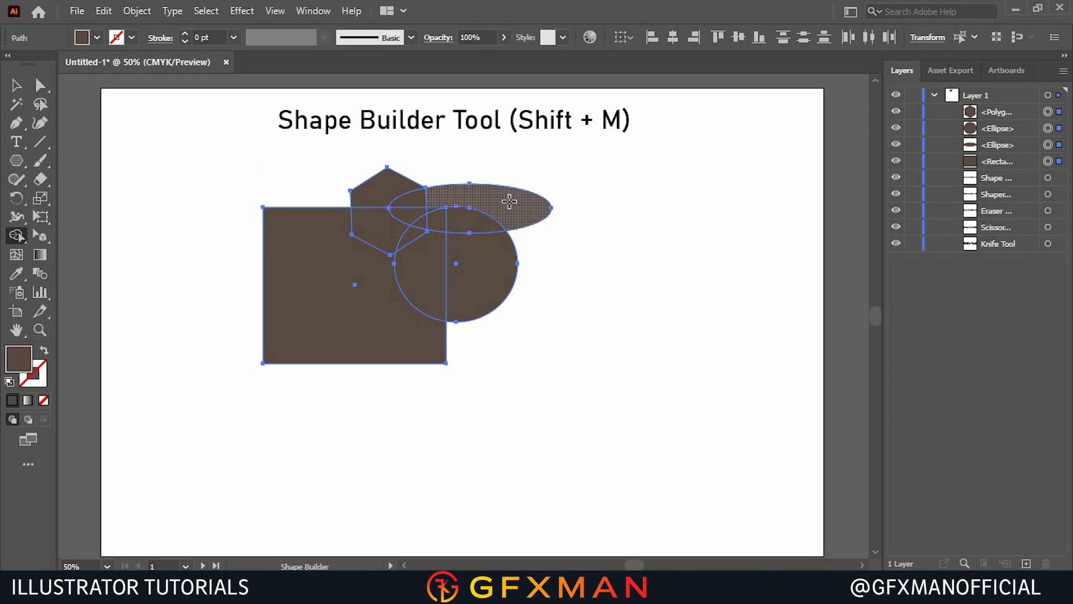
pyautogui.moveTo(509, 201)
pyautogui.mouseDown()
pyautogui.moveTo(488, 219)
pyautogui.moveTo(476, 258)
pyautogui.moveTo(494, 319)
pyautogui.mouseUp()
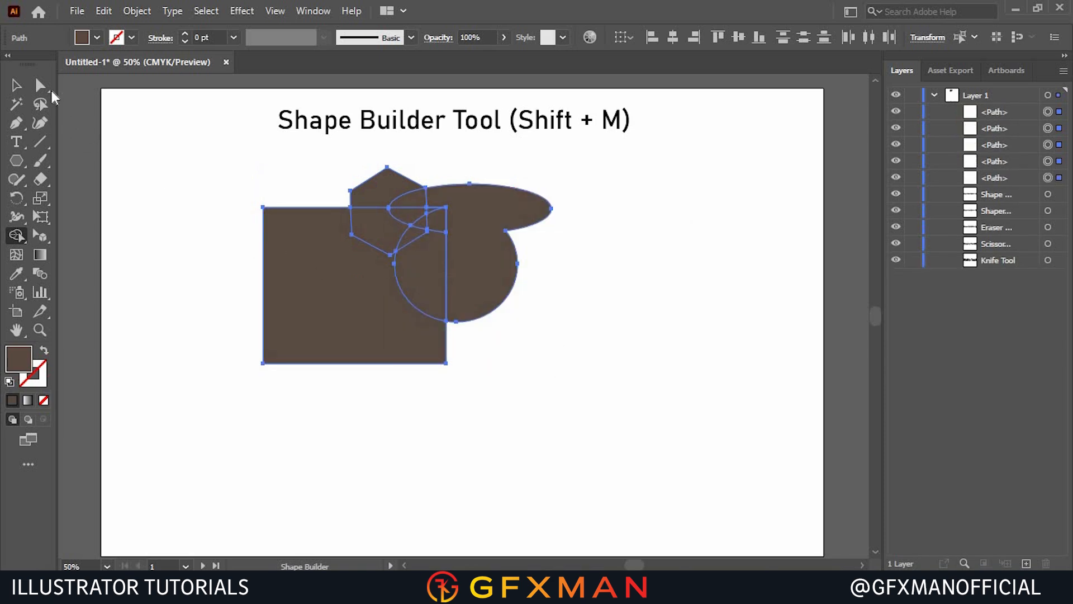
pyautogui.click(40, 86)
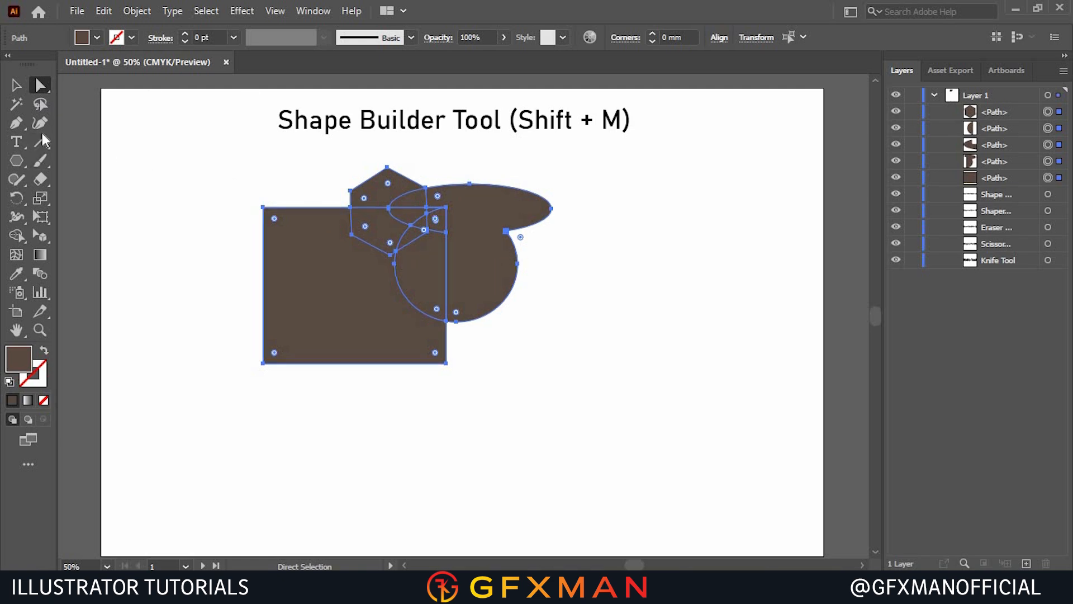
pyautogui.click(603, 243)
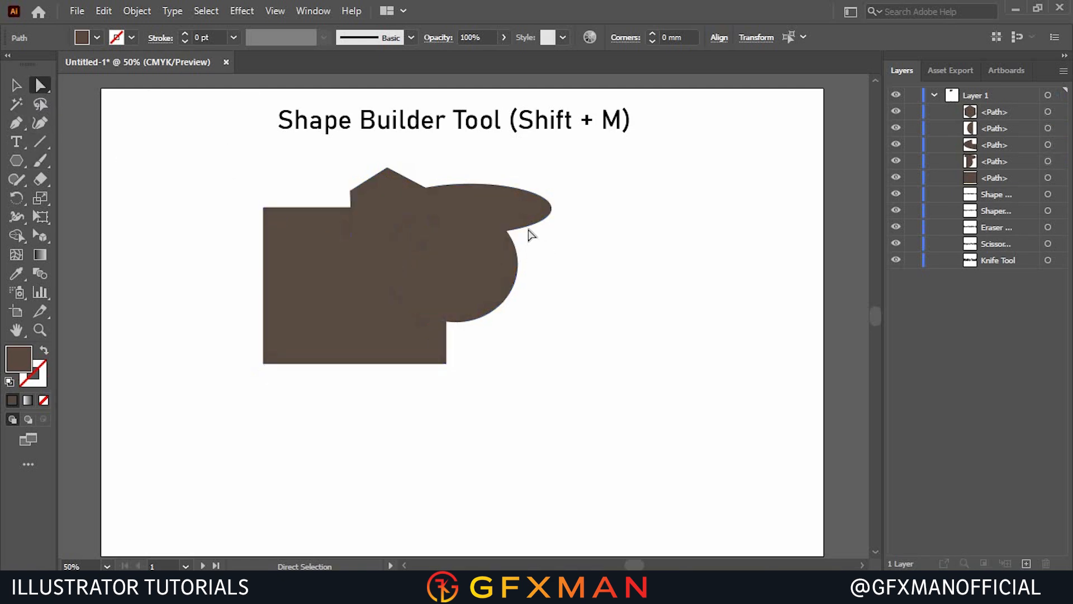
pyautogui.moveTo(509, 209); pyautogui.dragTo(659, 327)
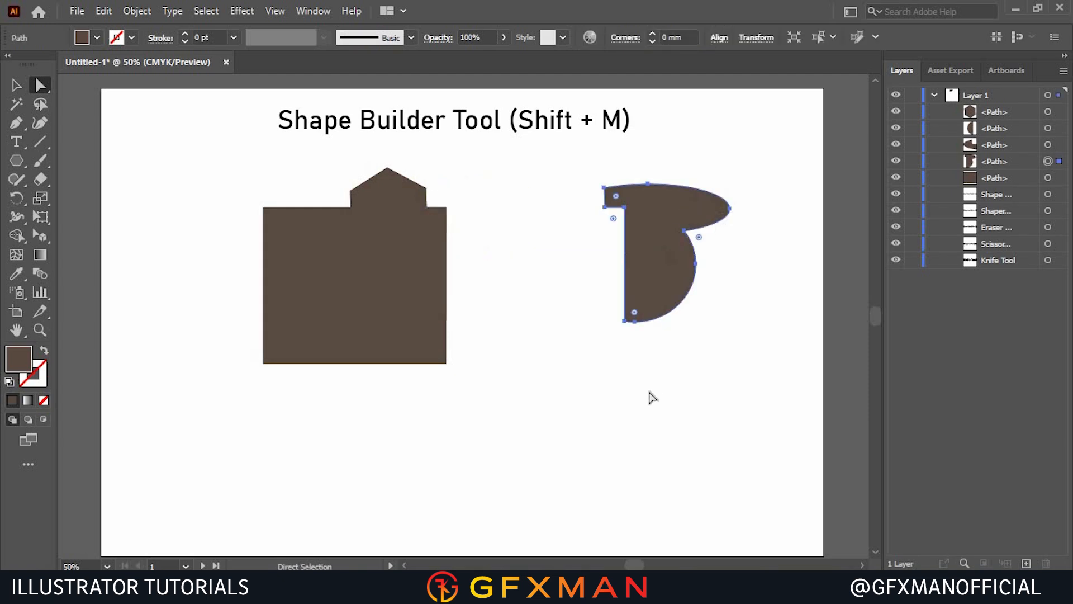
# - Move the half-circle piece out of the rectangle into the gap beside the merged piece
pyautogui.click(689, 376)
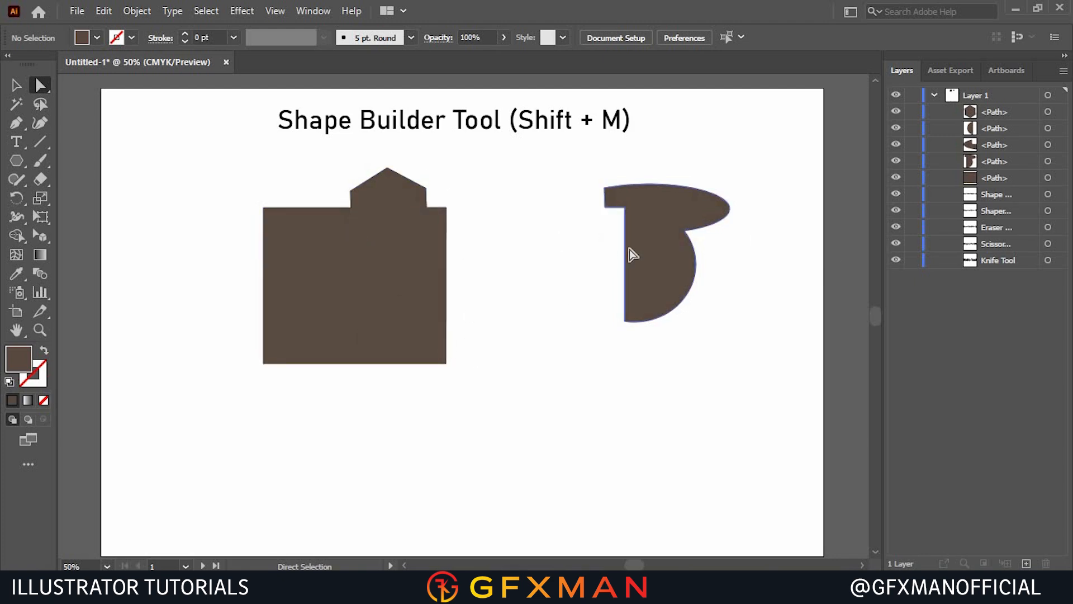
pyautogui.click(432, 271)
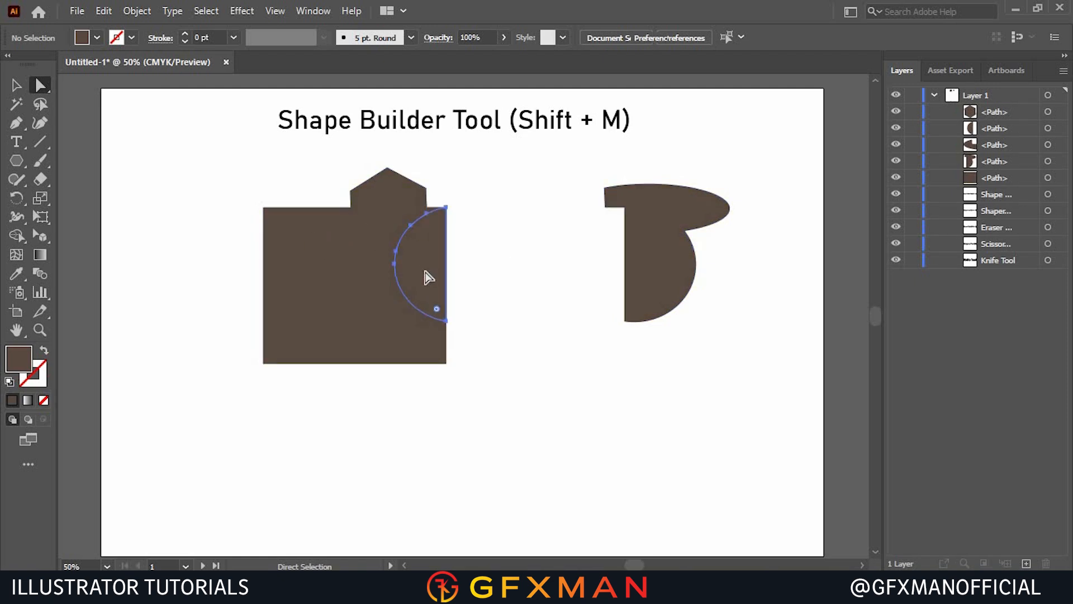
pyautogui.moveTo(442, 263); pyautogui.dragTo(579, 252)
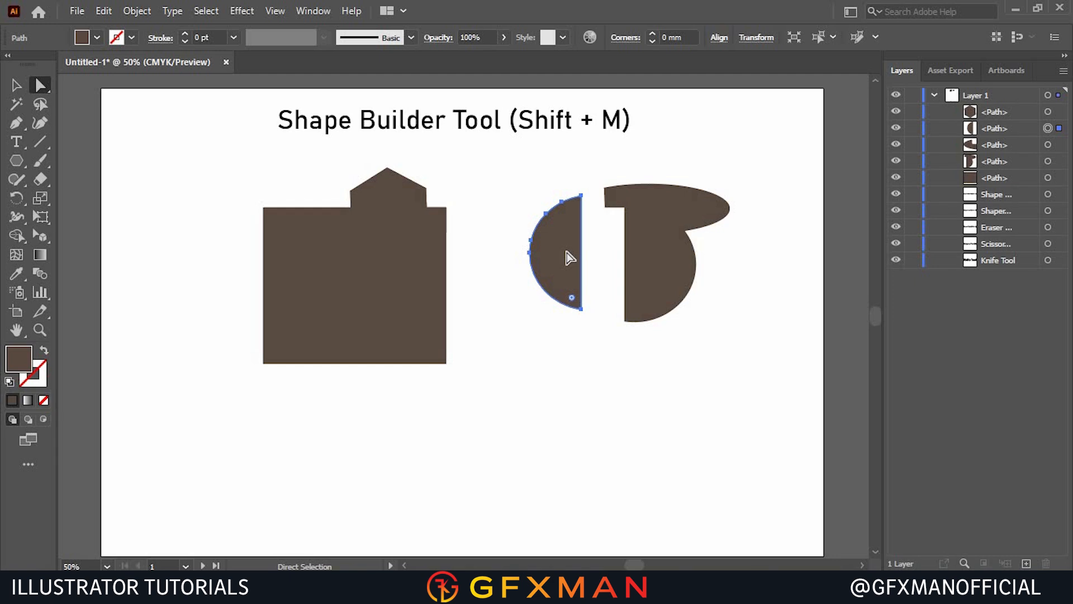
# - Go to the Shaper Tool artboard below with the Selection tool active
pyautogui.click(16, 87)
pyautogui.scroll(-10, 411, 324)
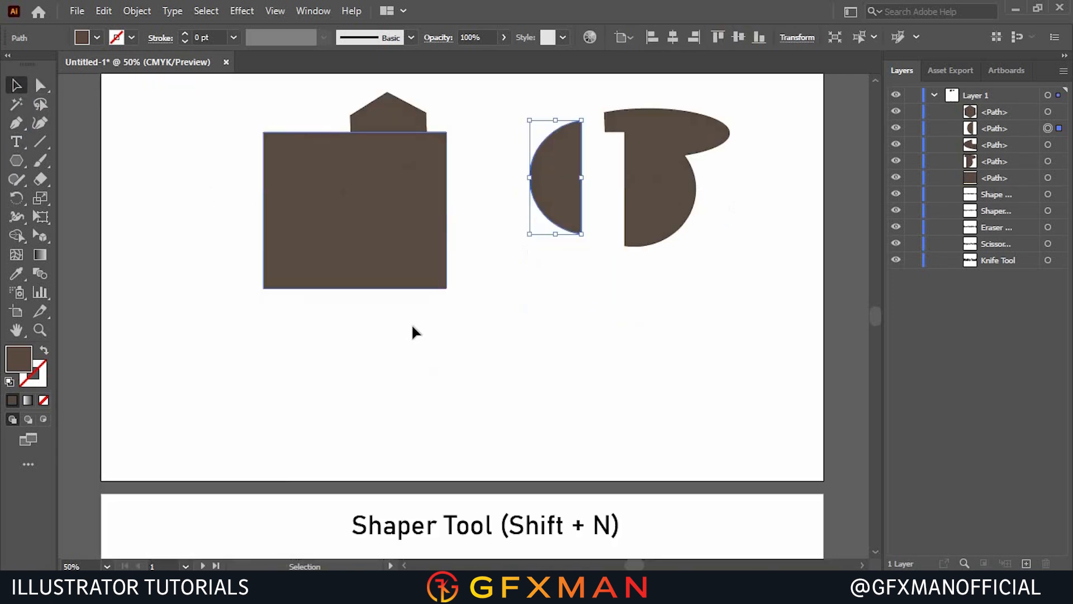
pyautogui.scroll(-3, 413, 331)
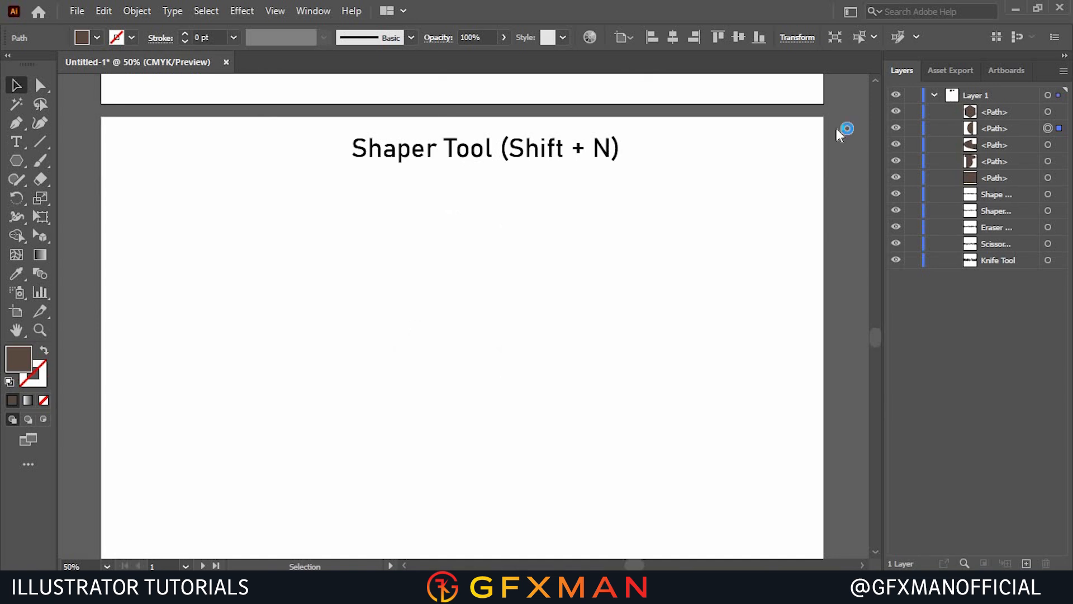
# - Sketch a triangle, a circle and a square with the Shaper tool below the heading, circle left of the triangle and square at right
pyautogui.click(12, 182)
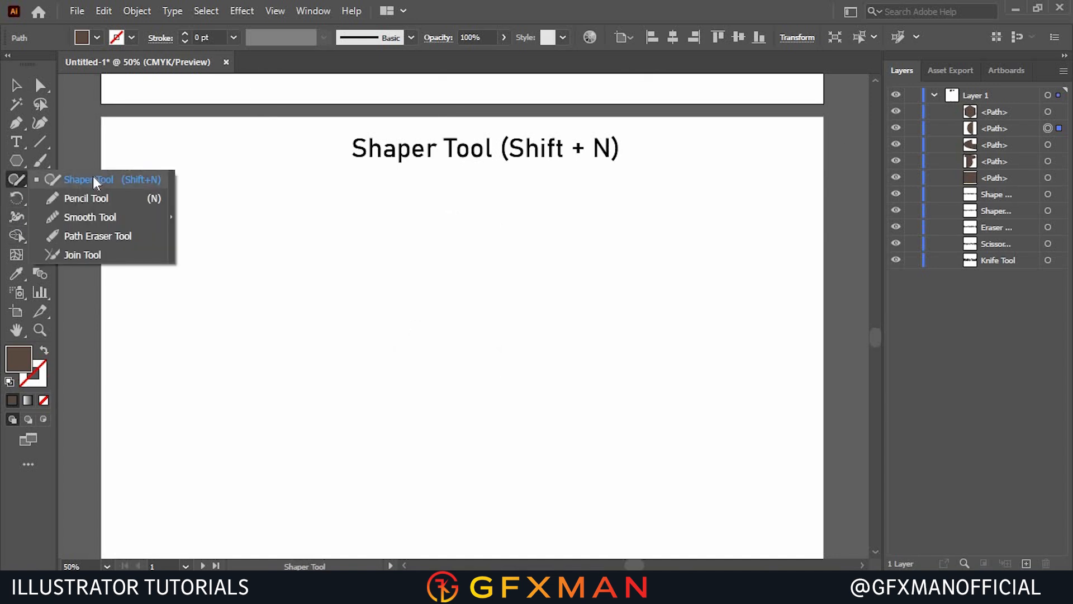
pyautogui.click(129, 178)
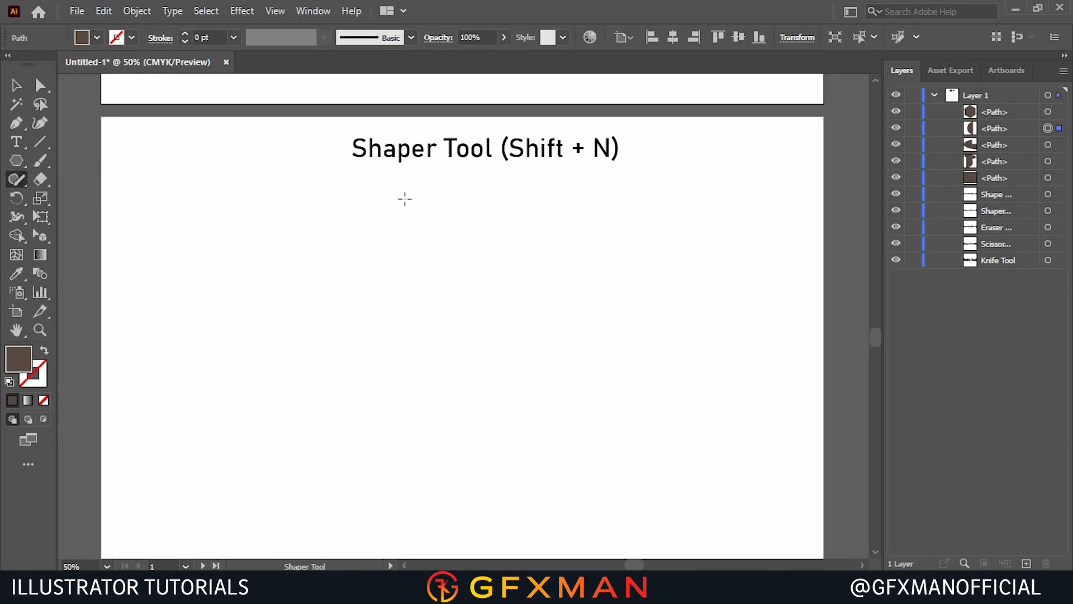
pyautogui.moveTo(467, 225)
pyautogui.mouseDown()
pyautogui.moveTo(428, 276)
pyautogui.moveTo(497, 275)
pyautogui.moveTo(467, 219)
pyautogui.mouseUp()
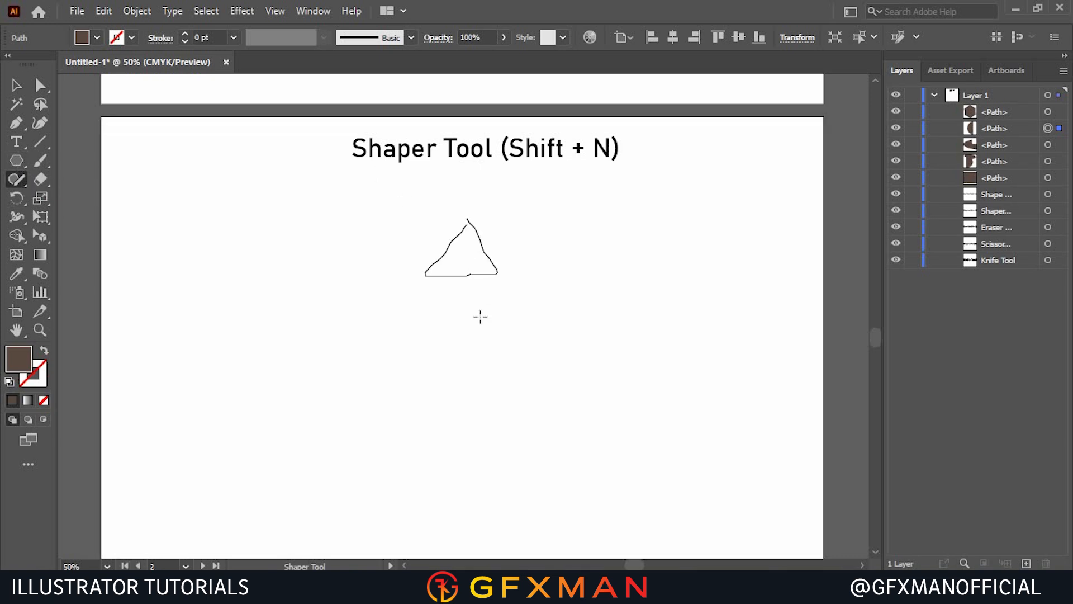
pyautogui.moveTo(354, 220)
pyautogui.mouseDown()
pyautogui.moveTo(332, 267)
pyautogui.moveTo(385, 284)
pyautogui.moveTo(404, 254)
pyautogui.moveTo(356, 222)
pyautogui.mouseUp()
pyautogui.moveTo(612, 213)
pyautogui.mouseDown()
pyautogui.moveTo(616, 271)
pyautogui.moveTo(703, 273)
pyautogui.moveTo(700, 202)
pyautogui.moveTo(600, 204)
pyautogui.mouseUp()
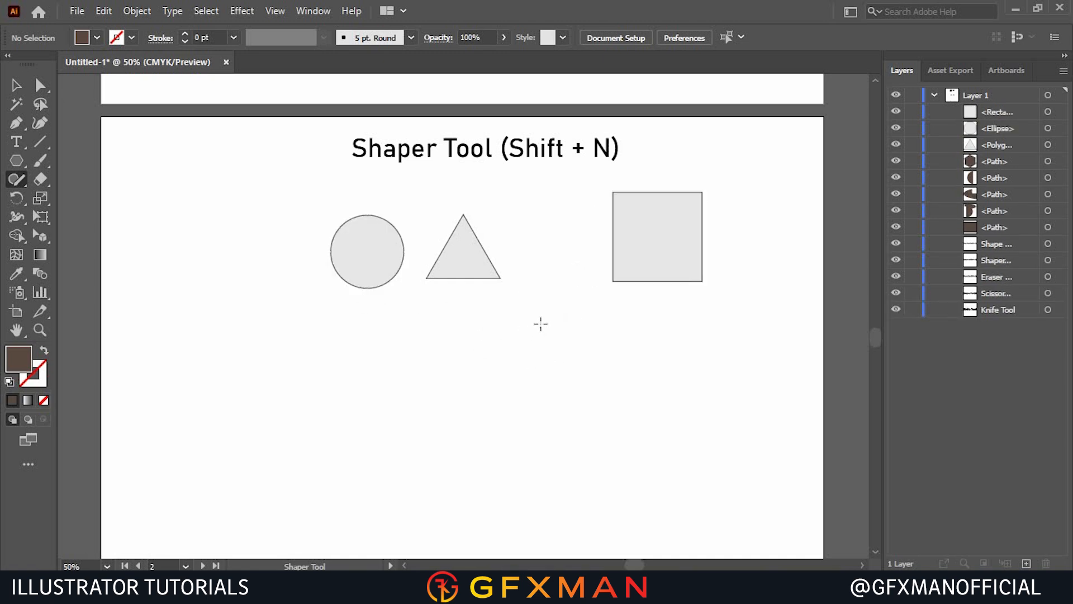
# - Sketch a hexagon with the Shaper tool below the gap between triangle and square, and a wide ellipse to its left
pyautogui.moveTo(608, 319); pyautogui.dragTo(629, 349)
pyautogui.moveTo(606, 394)
pyautogui.mouseDown()
pyautogui.moveTo(595, 405)
pyautogui.moveTo(554, 404)
pyautogui.moveTo(528, 368)
pyautogui.mouseUp()
pyautogui.moveTo(549, 329); pyautogui.dragTo(562, 354)
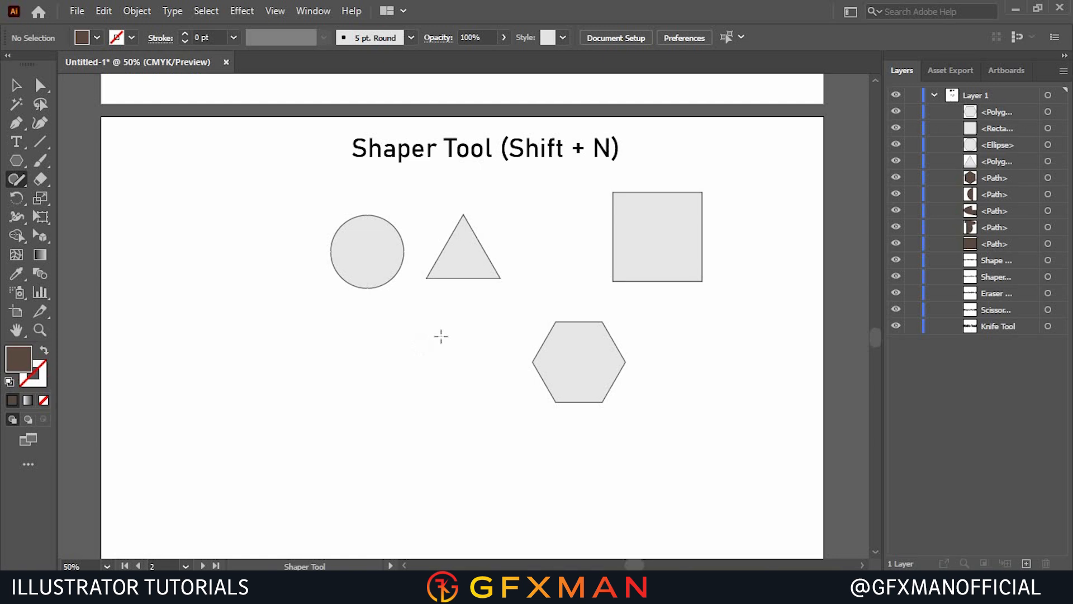
pyautogui.moveTo(378, 347)
pyautogui.mouseDown()
pyautogui.moveTo(497, 369)
pyautogui.moveTo(408, 327)
pyautogui.mouseUp()
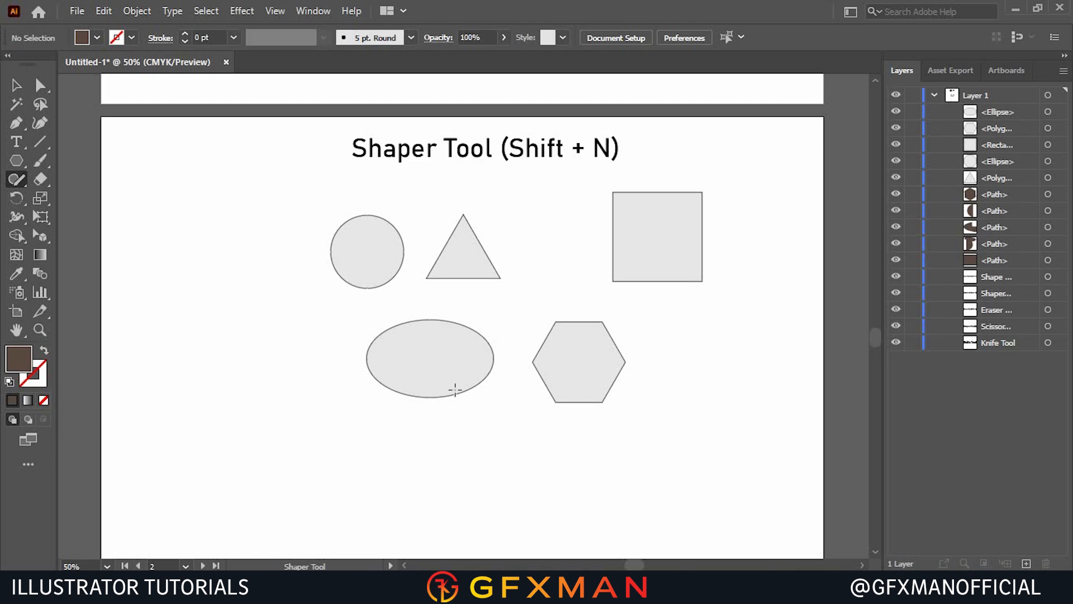
# - Go to the artboard below with the Knife Tool, Scissors Tool and Eraser Tool headings
pyautogui.scroll(-2, 455, 295)
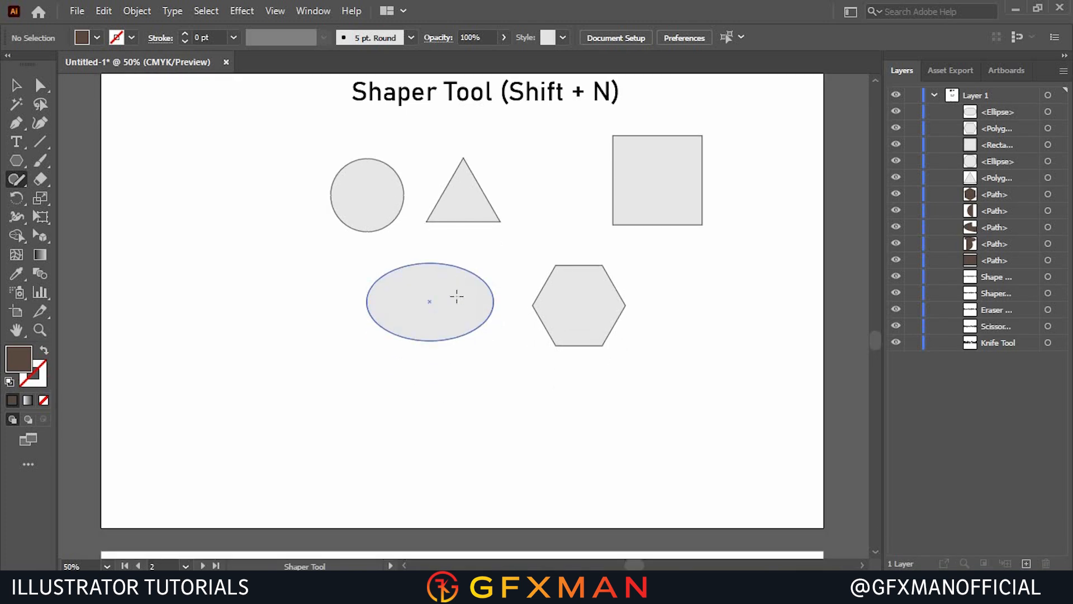
pyautogui.scroll(-8, 456, 297)
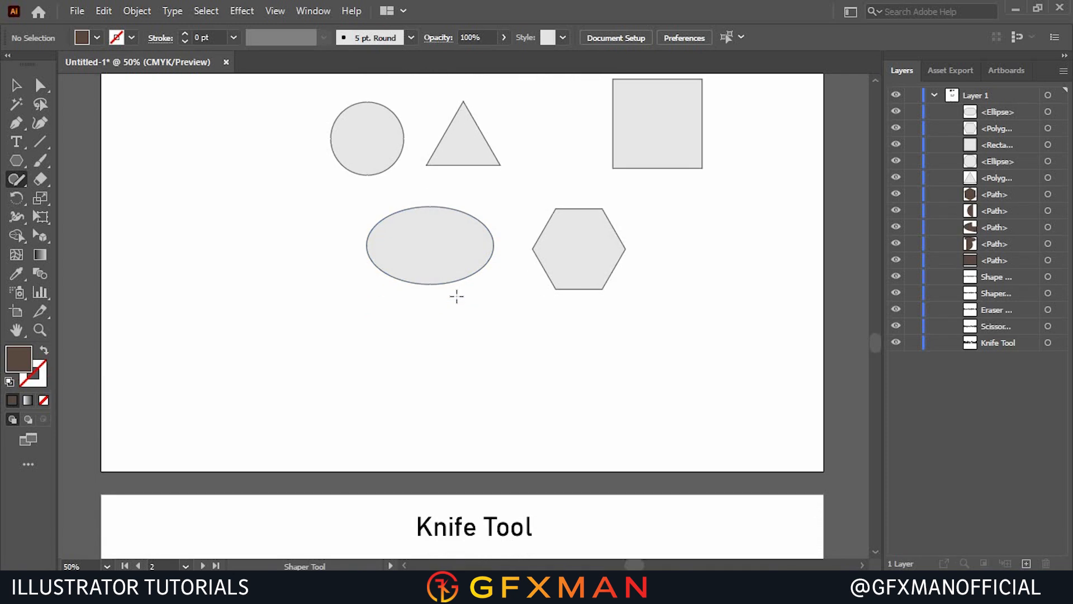
pyautogui.scroll(-4, 455, 295)
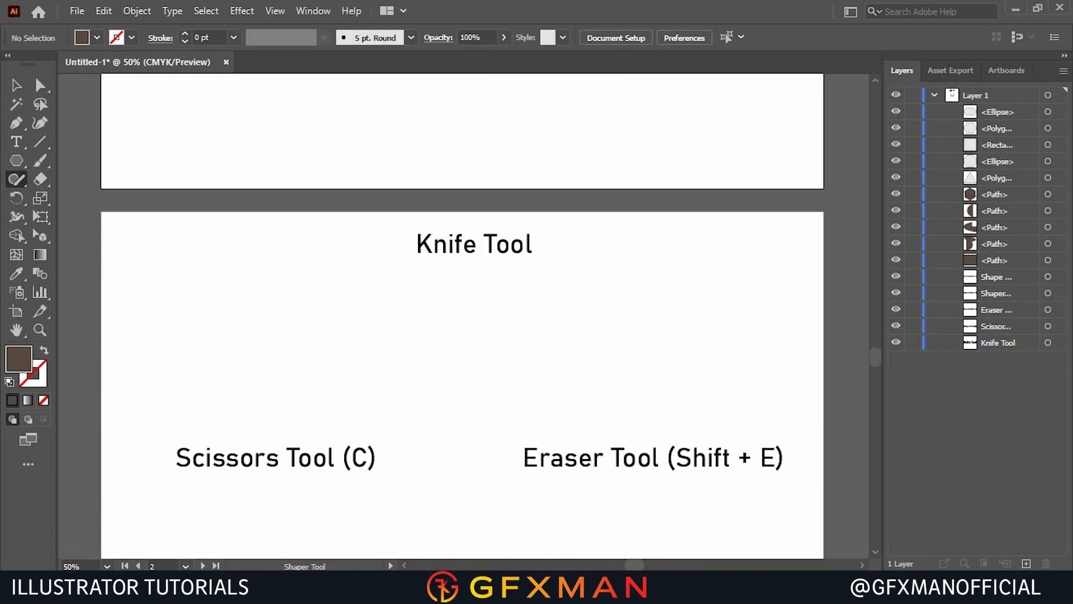
pyautogui.scroll(-4, 410, 390)
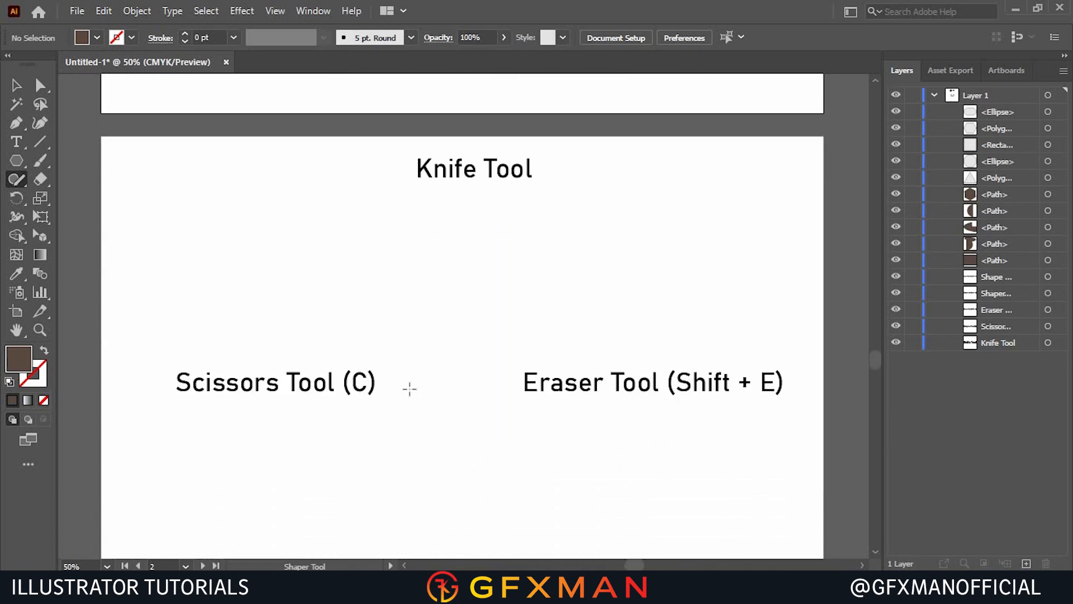